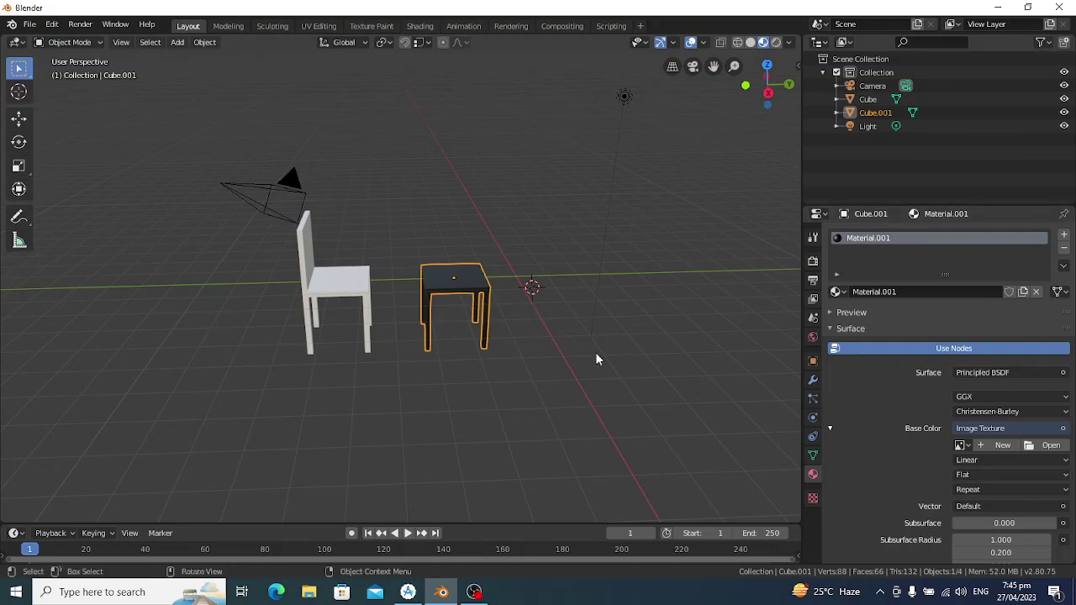
Load dark_wood_diff_4k.jpg from C:\textures as the table material's Base Color image.
click(1049, 448)
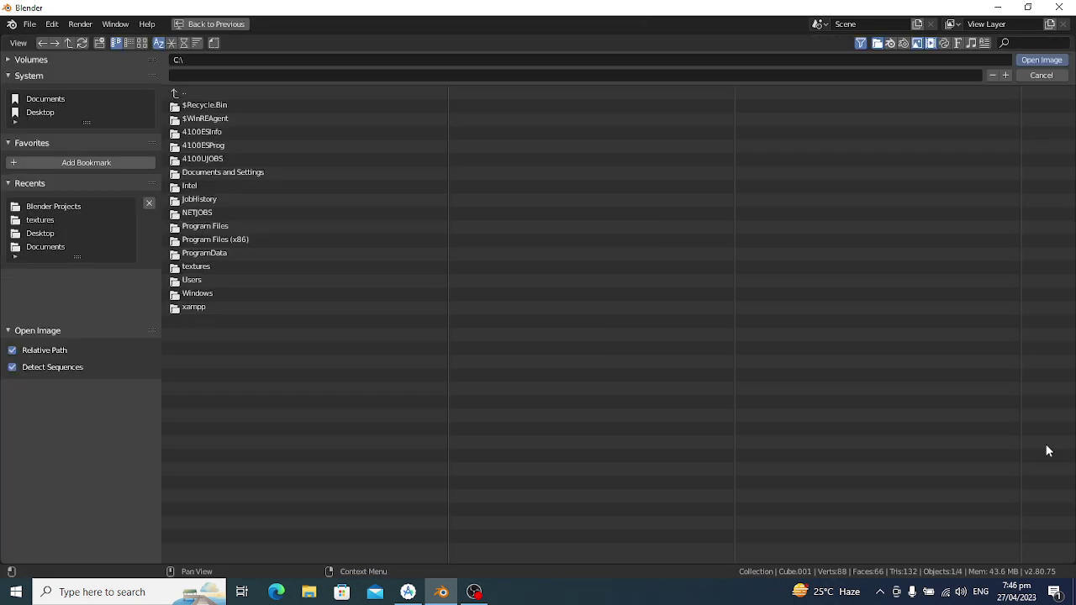
click(198, 267)
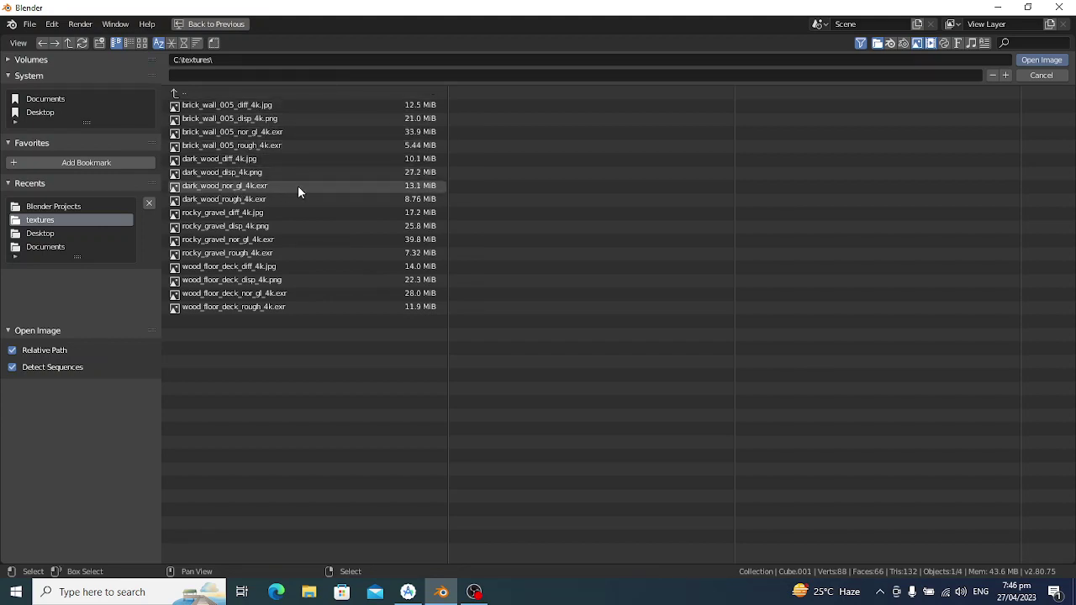
double_click(227, 158)
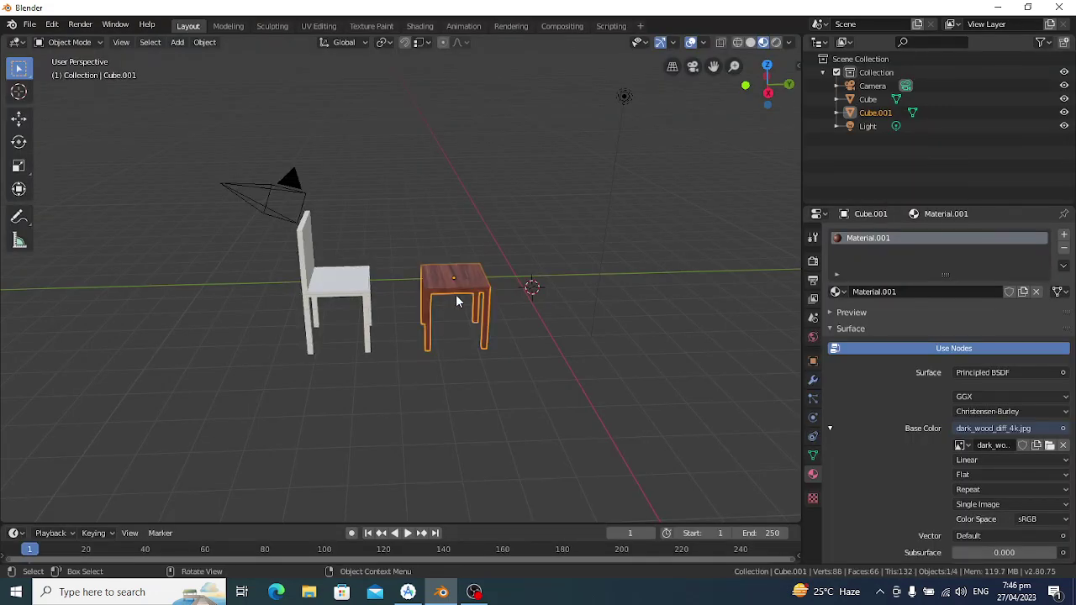
Select the chair, create new material Material.002, and drive its Base Color with an Image Texture.
click(345, 292)
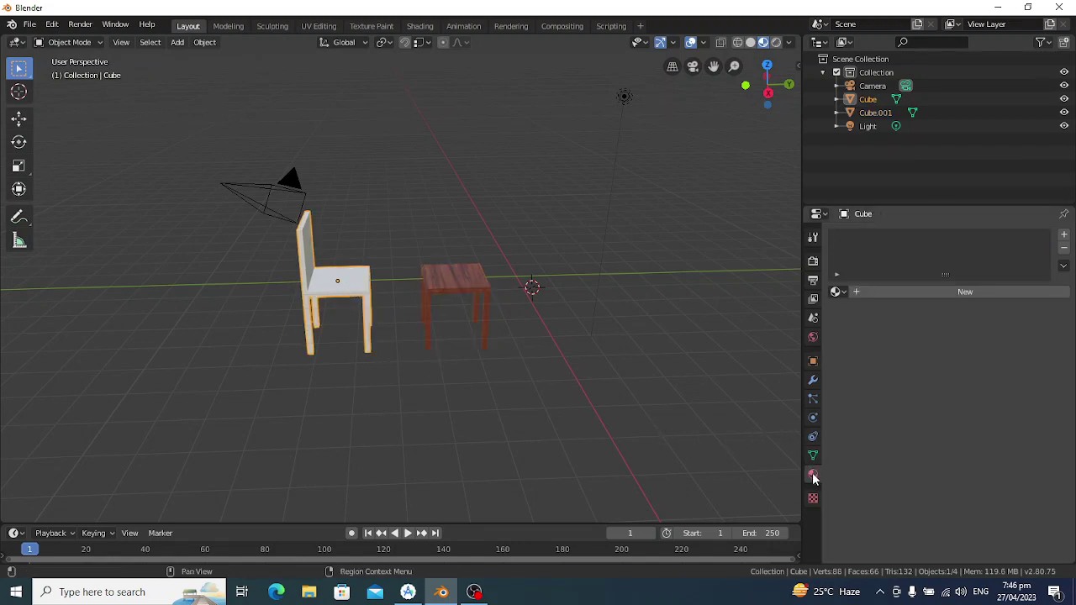
click(881, 294)
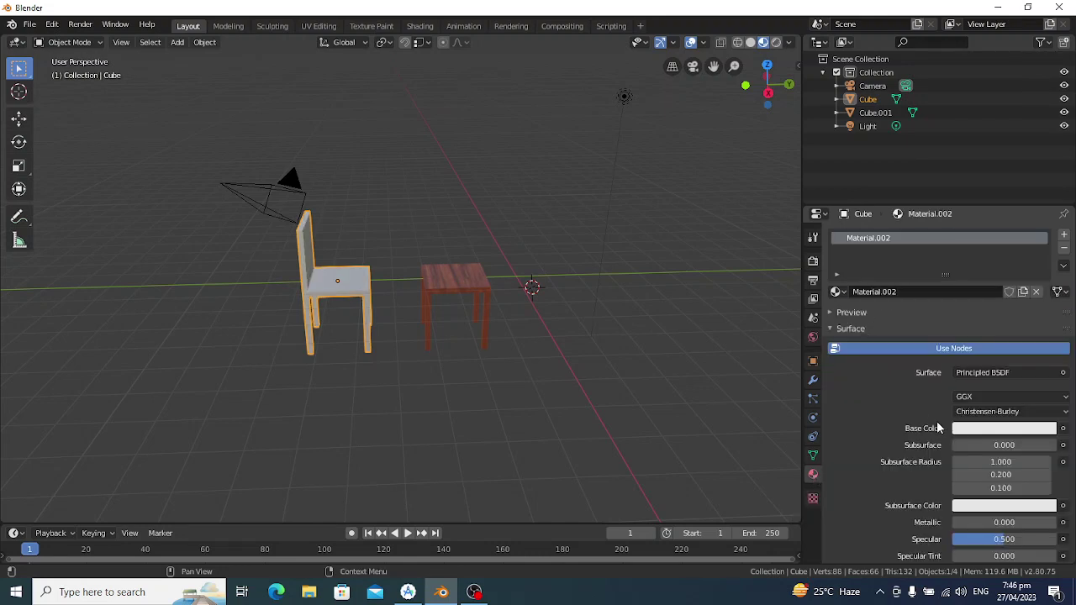
click(1064, 429)
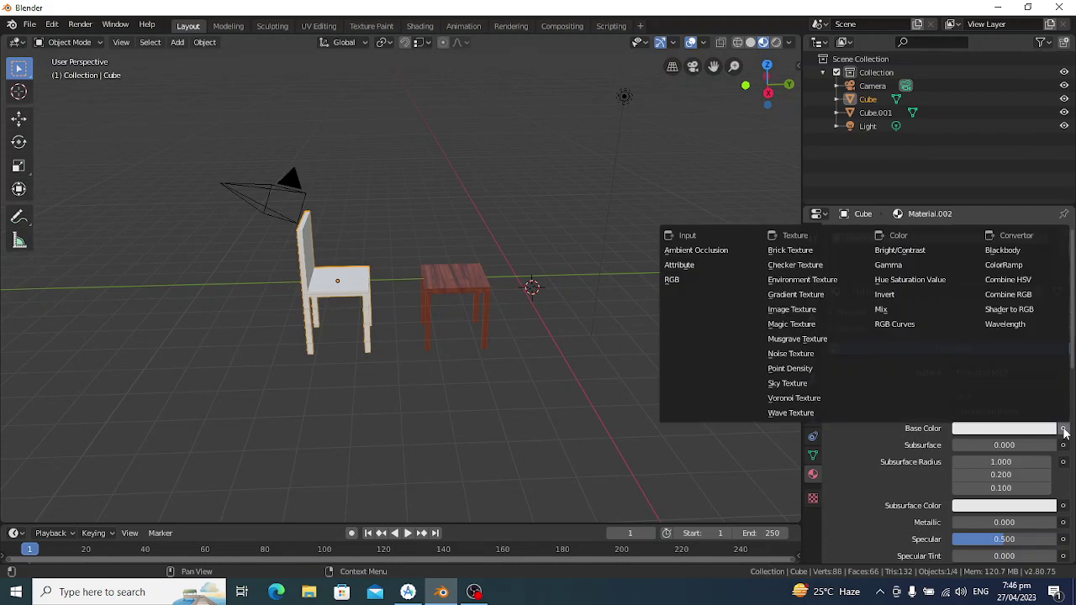
click(773, 311)
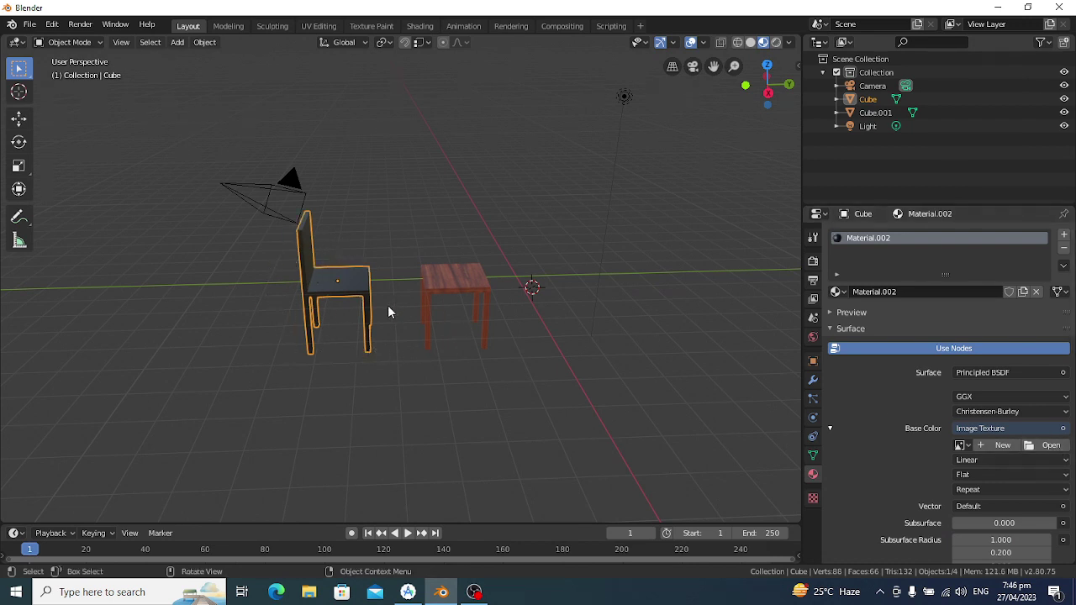
Load dark_wood_diff_4k.jpg from C:\textures as the chair's Base Color, then minimise Blender.
click(1051, 446)
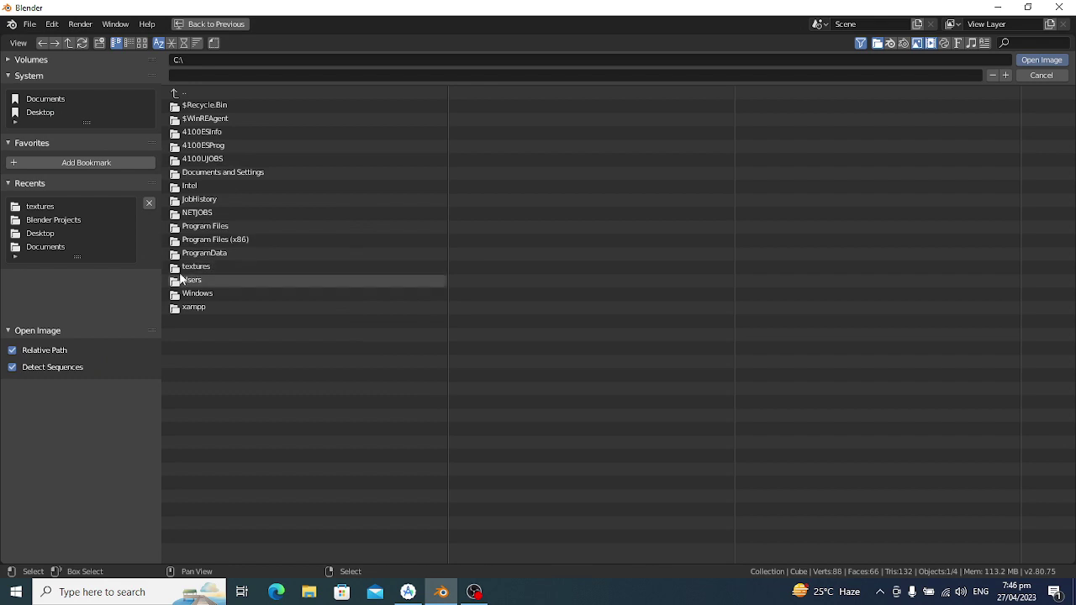
click(195, 267)
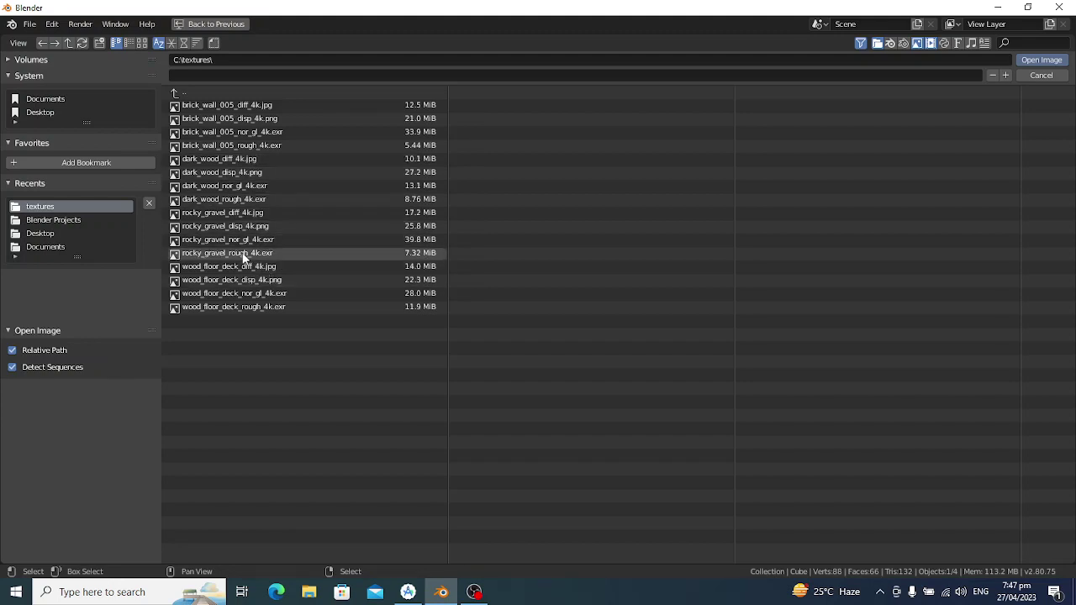
click(213, 159)
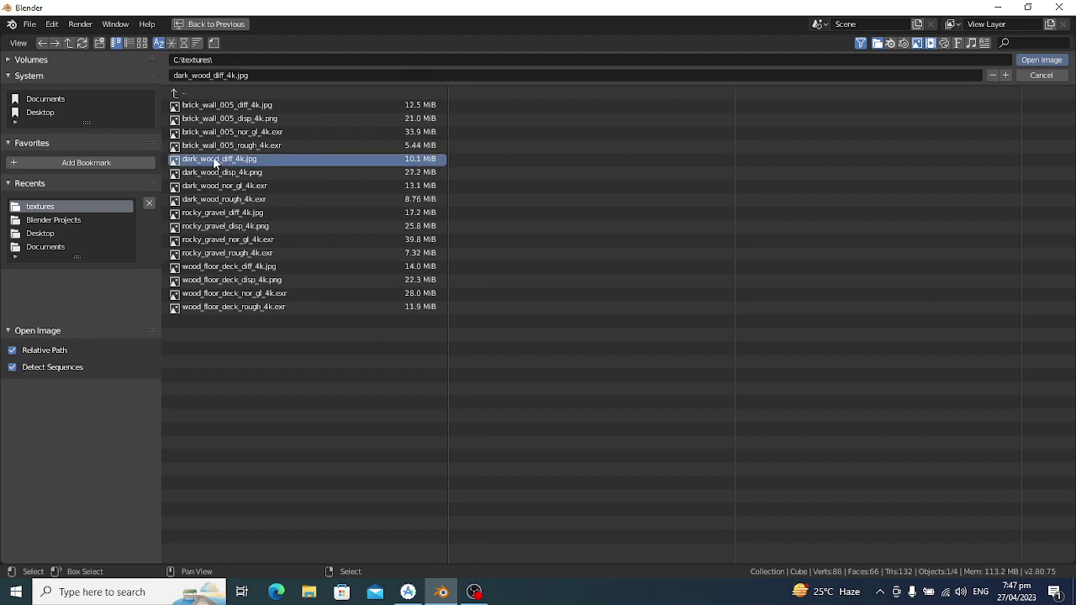
double_click(212, 158)
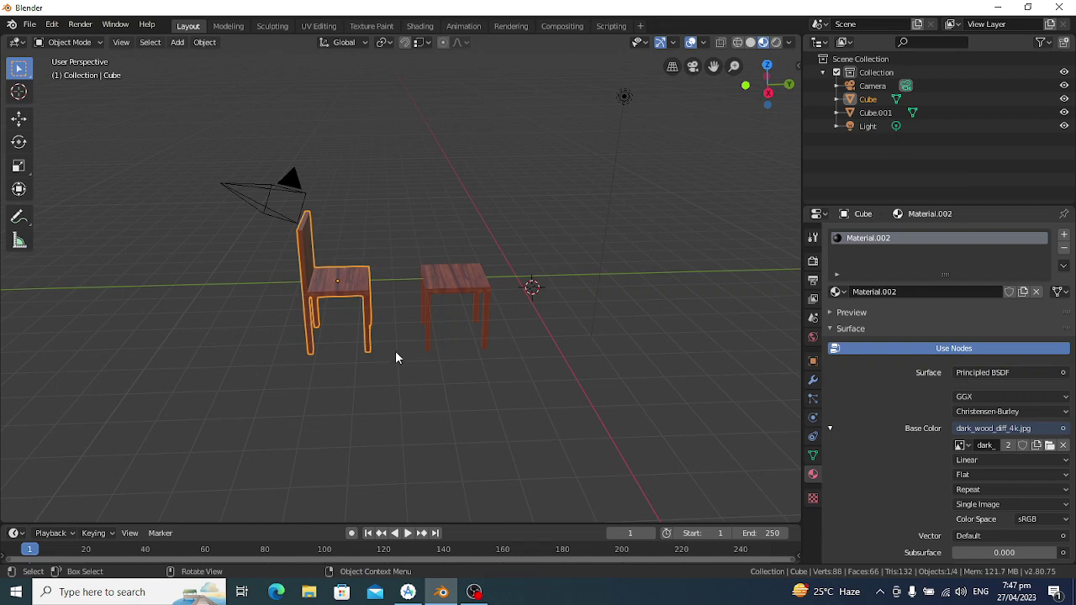
mouse_move(396, 358)
middle_down()
mouse_move(400, 367)
mouse_move(387, 373)
middle_up()
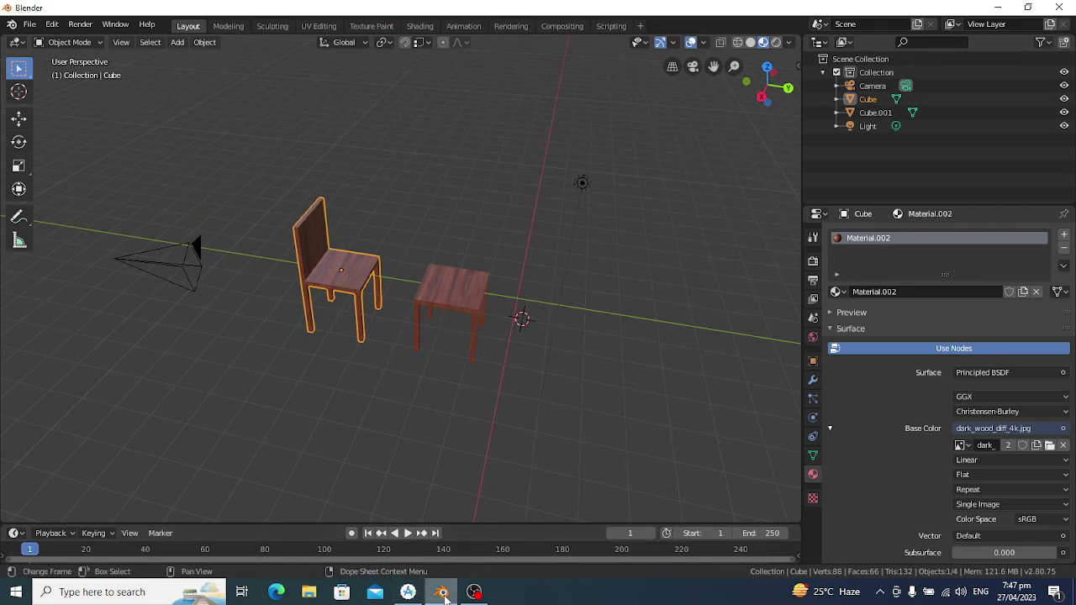
click(997, 7)
Launch Chrome with the chosen profile and go to polyhaven.com/textures.
click(824, 33)
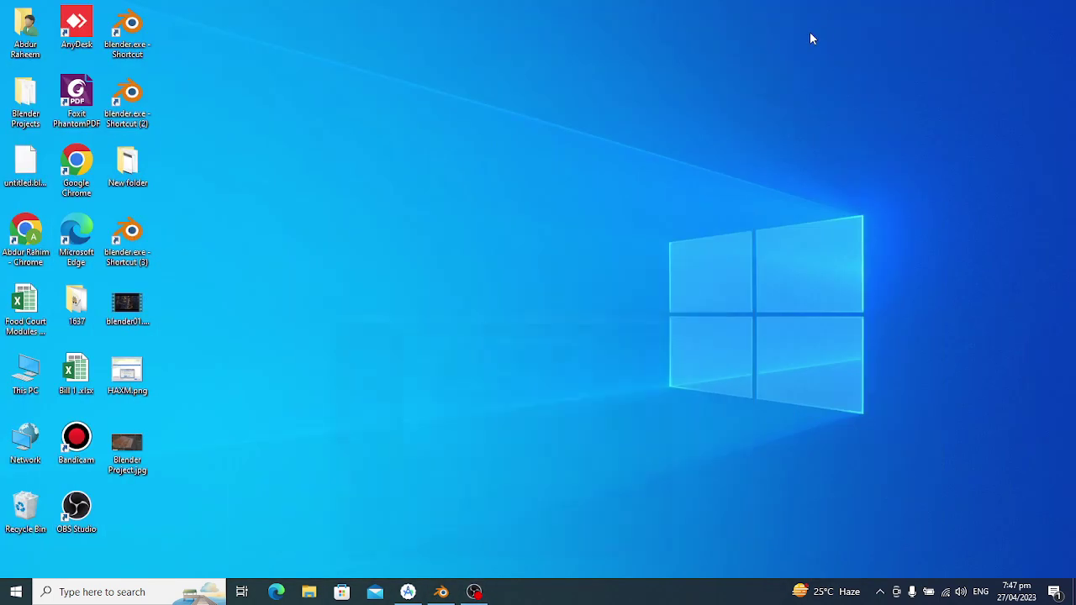
double_click(76, 168)
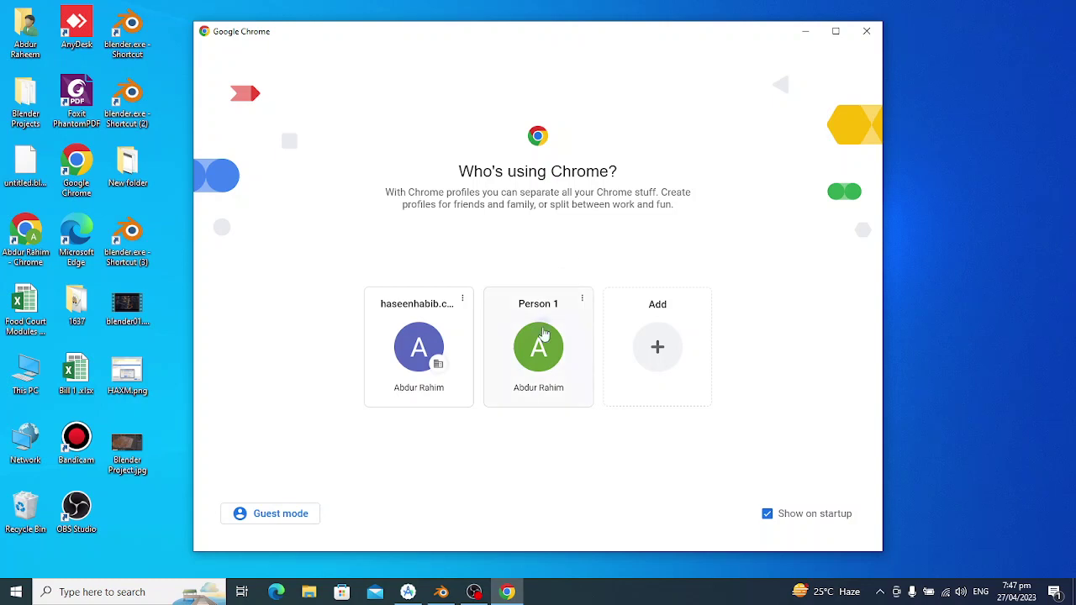
click(542, 334)
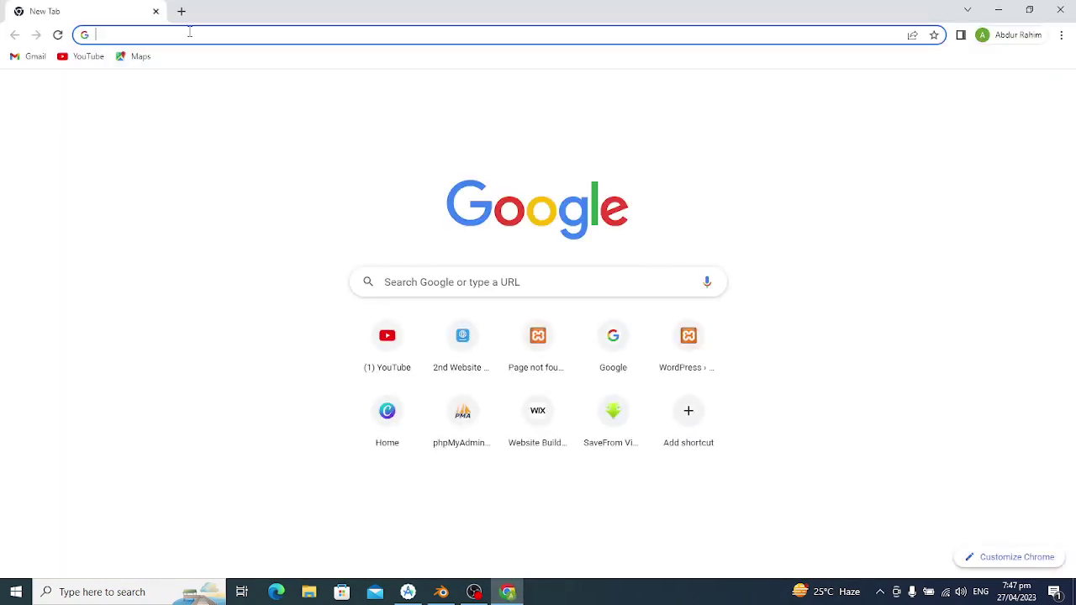
text(p)
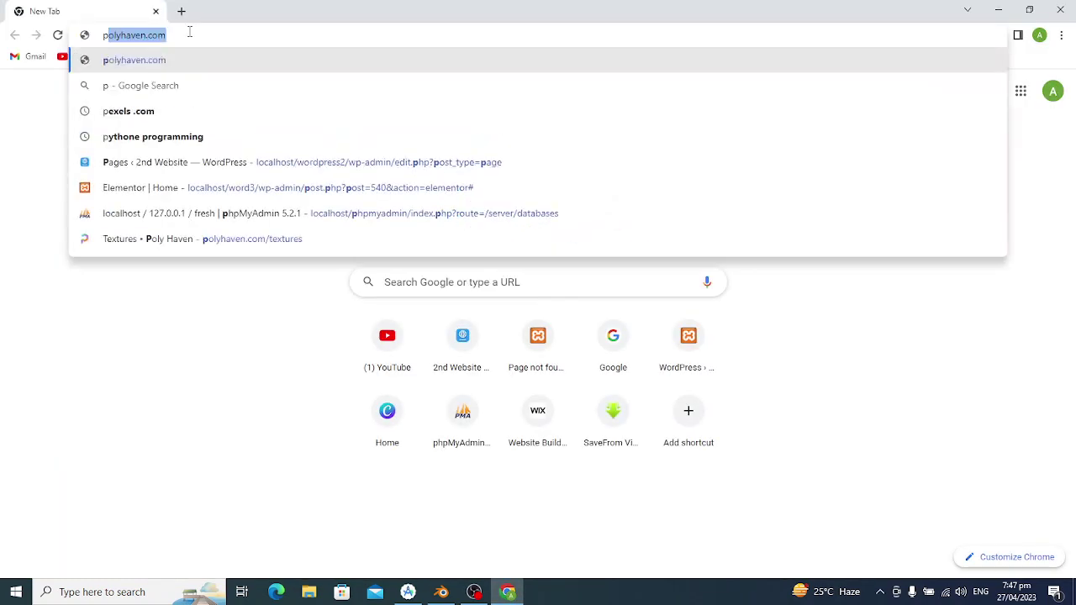
text(oly)
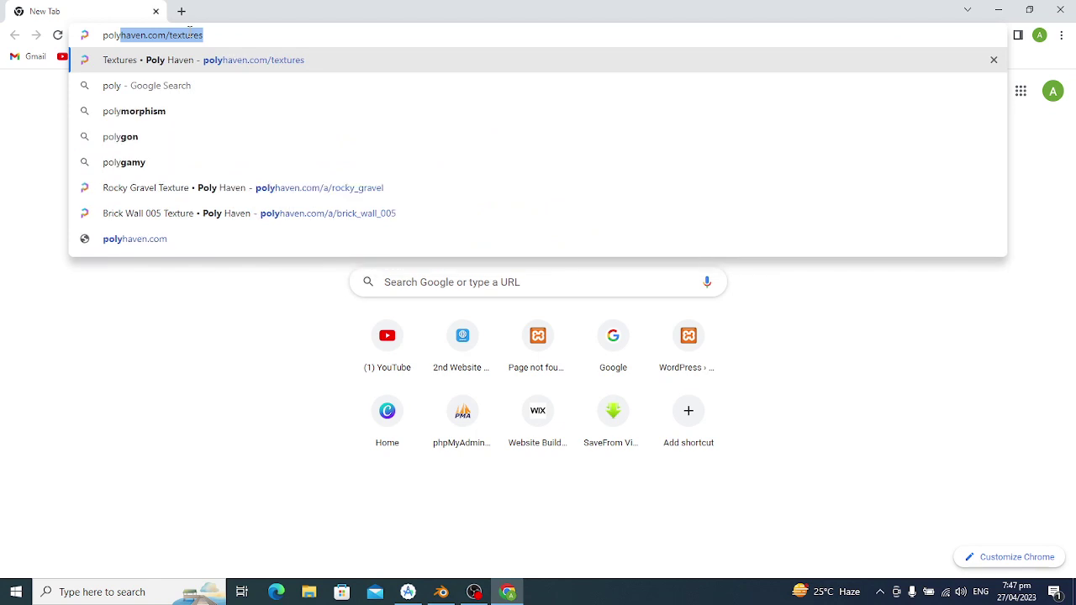
key(Right)
key(Return)
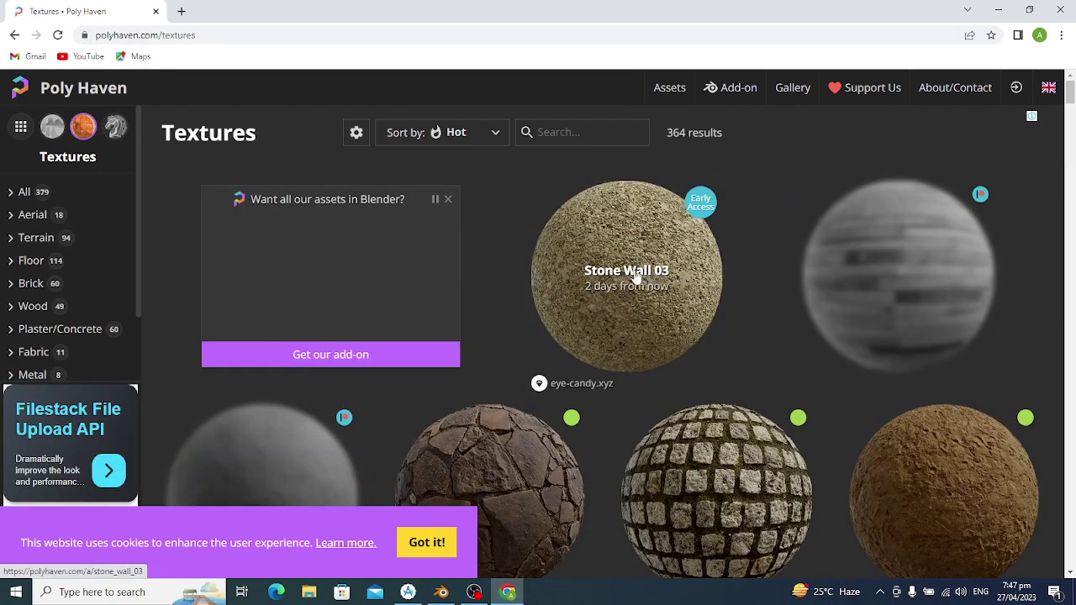
Scroll down the Poly Haven Textures grid until the Dark Wood texture appears.
scroll(639, 273, down, 1)
scroll(644, 272, down, 1)
scroll(608, 279, down, 1)
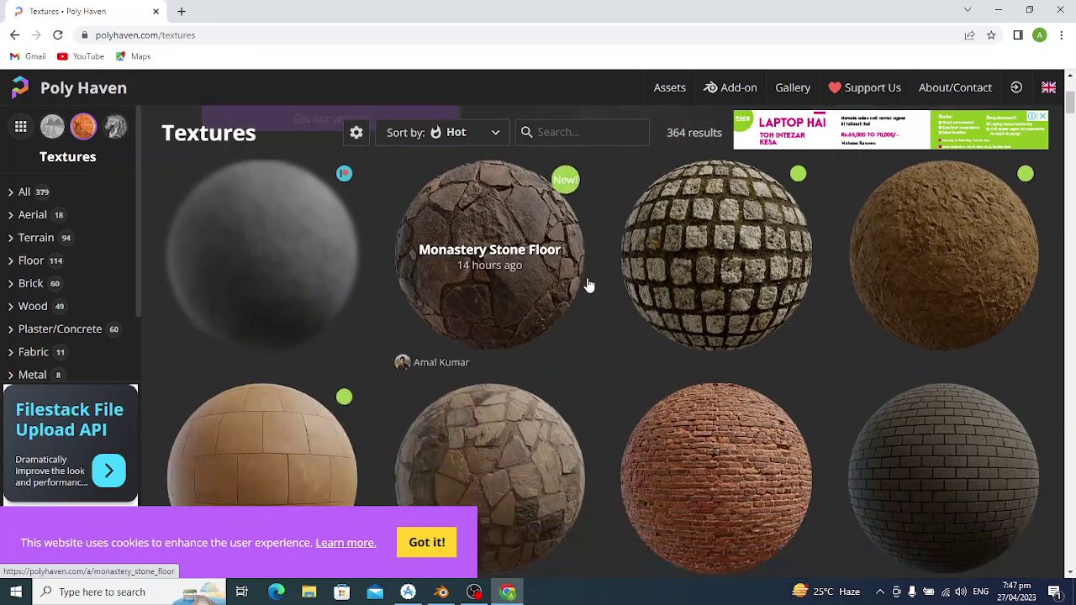
scroll(625, 281, down, 2)
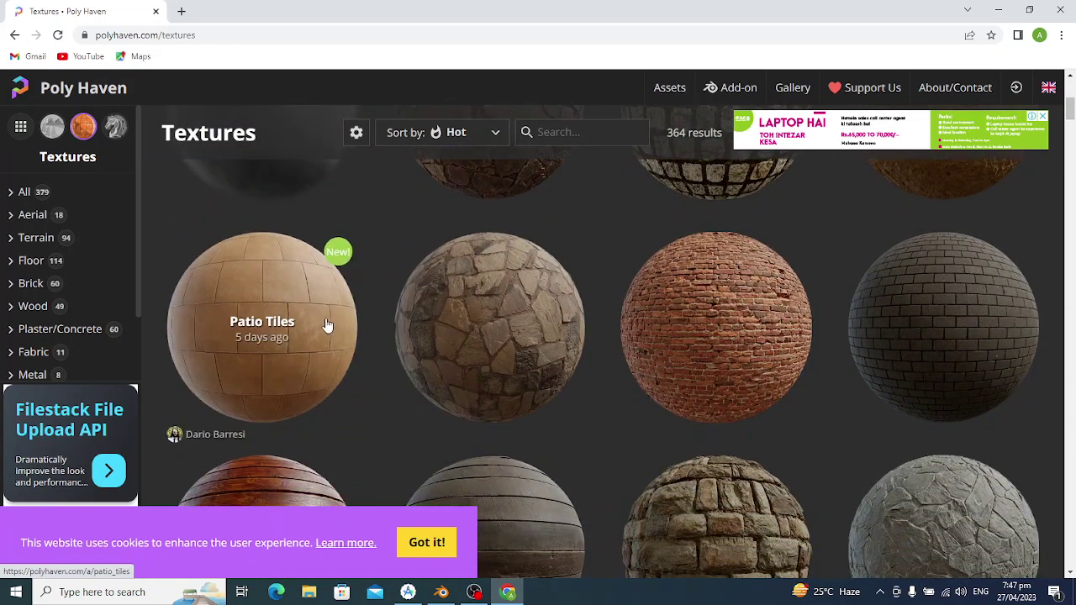
scroll(925, 322, down, 2)
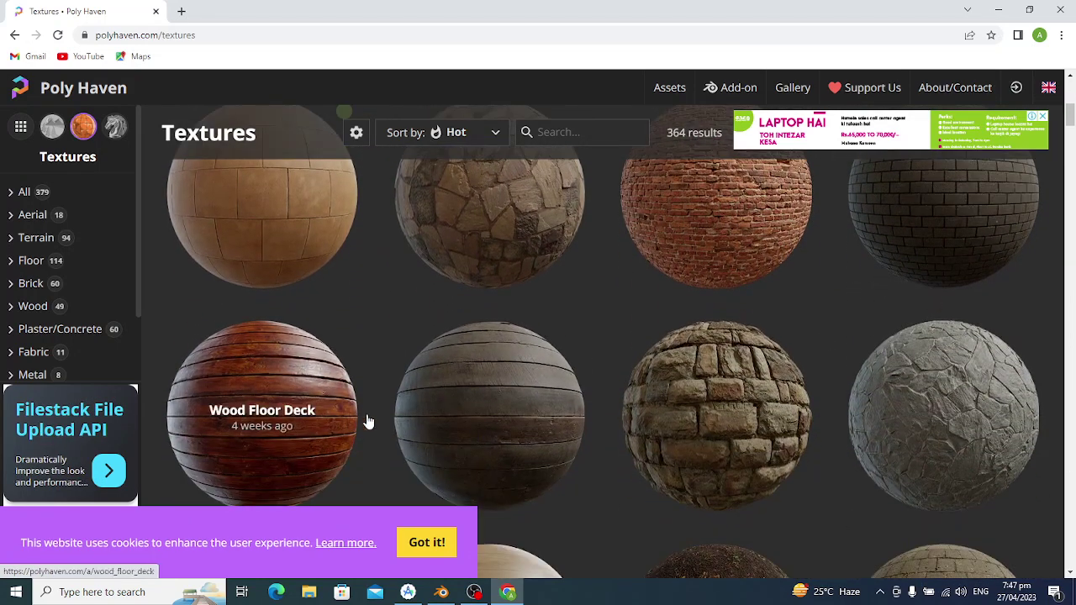
scroll(841, 428, down, 3)
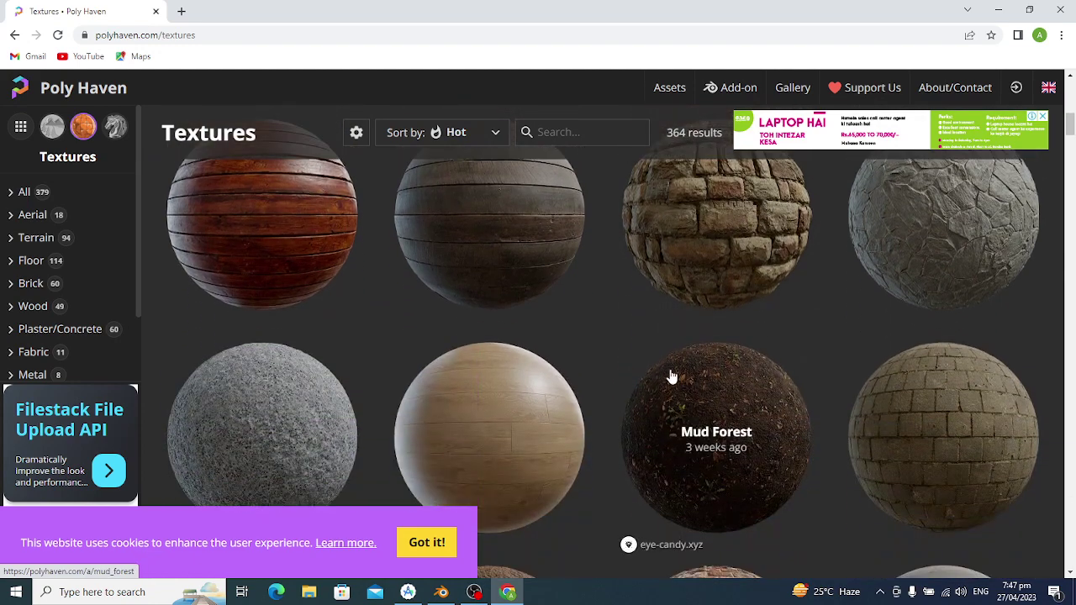
scroll(672, 378, down, 2)
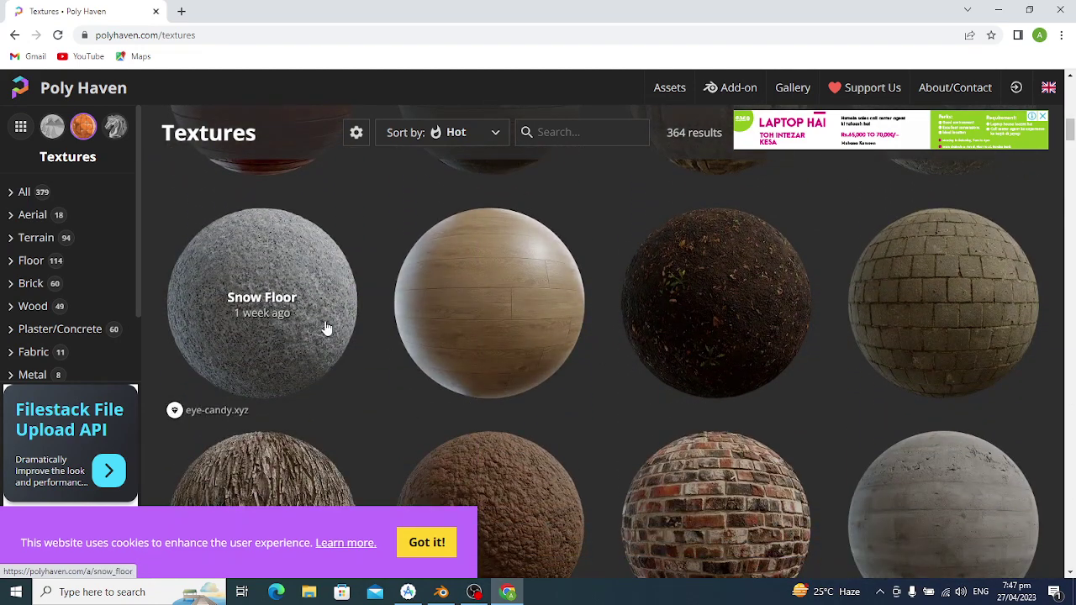
scroll(356, 320, down, 2)
scroll(392, 322, down, 2)
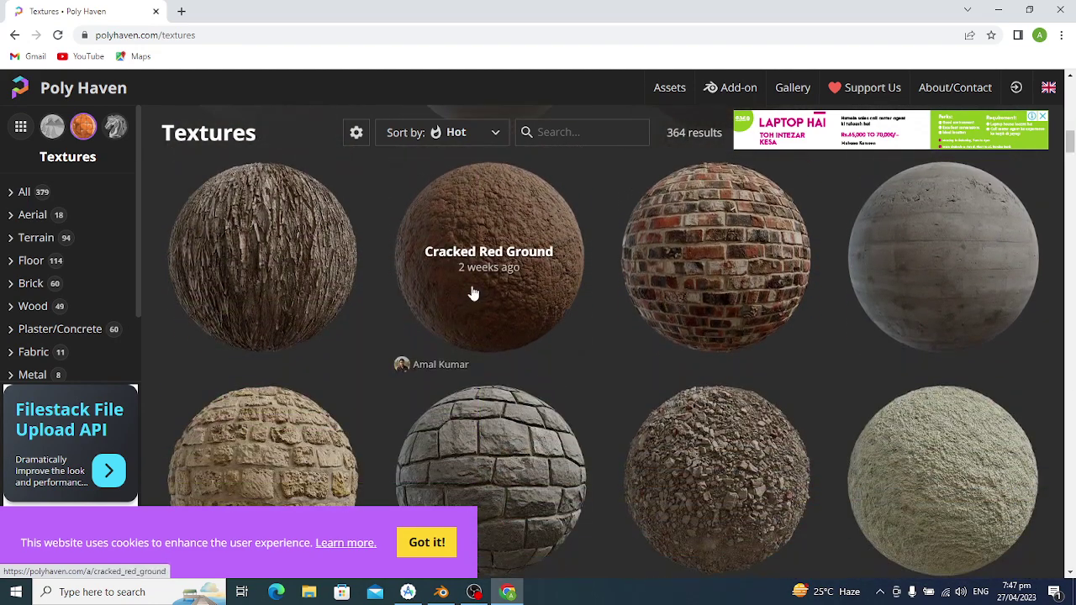
scroll(473, 295, down, 2)
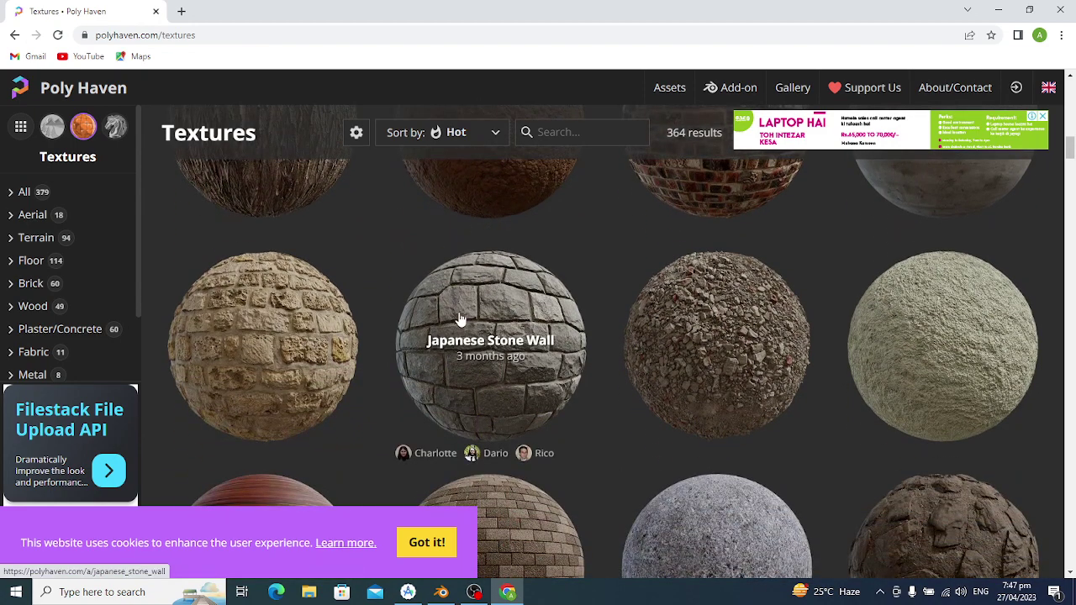
scroll(511, 312, down, 3)
mouse_move(262, 367)
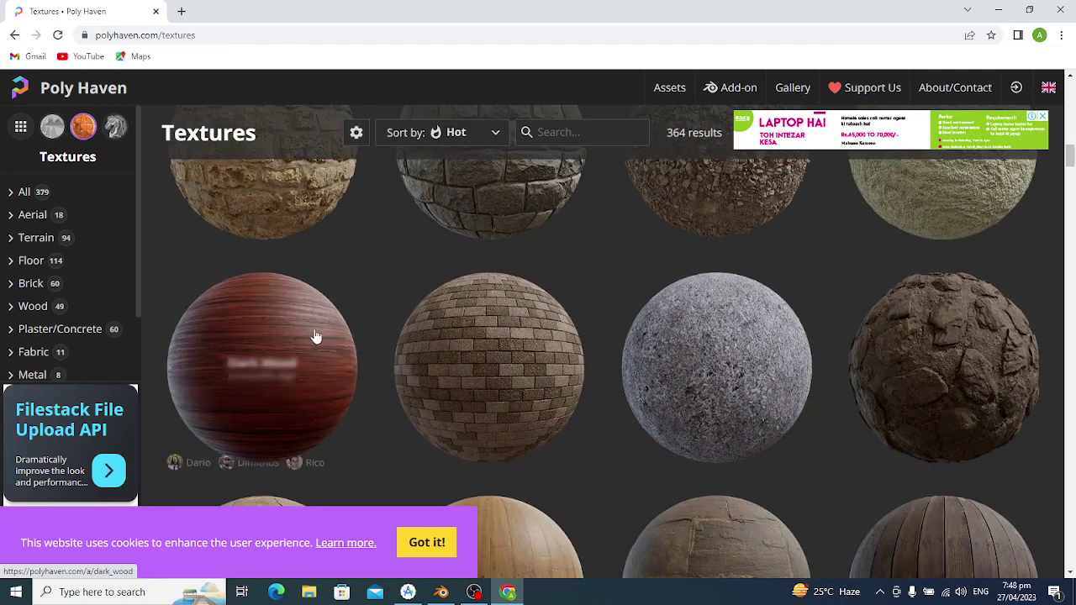
Download the Dark Wood 4K Blender package and show it in the Downloads folder.
click(267, 345)
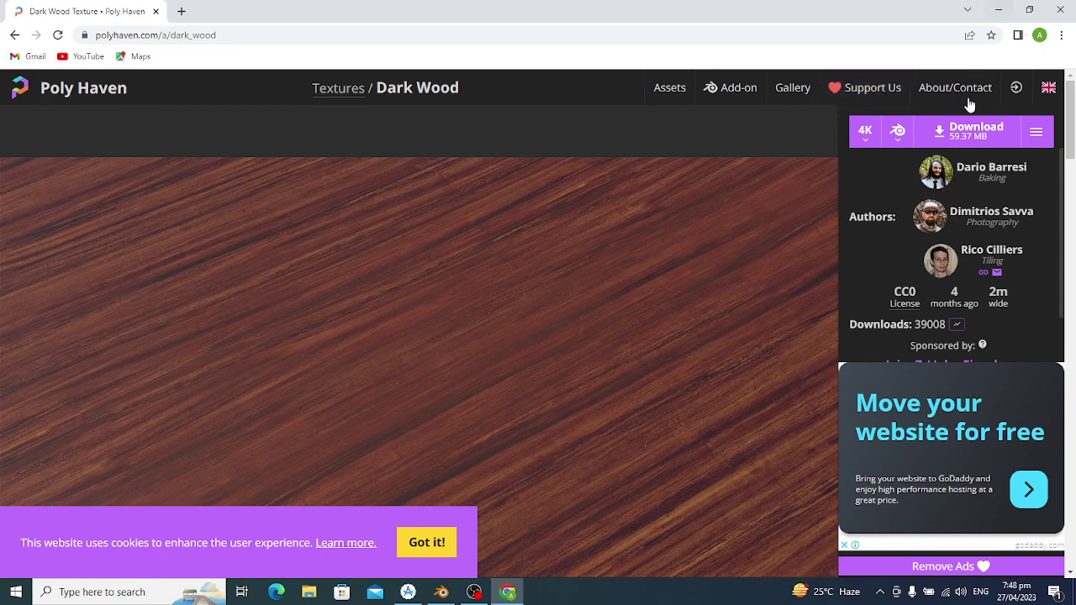
click(969, 130)
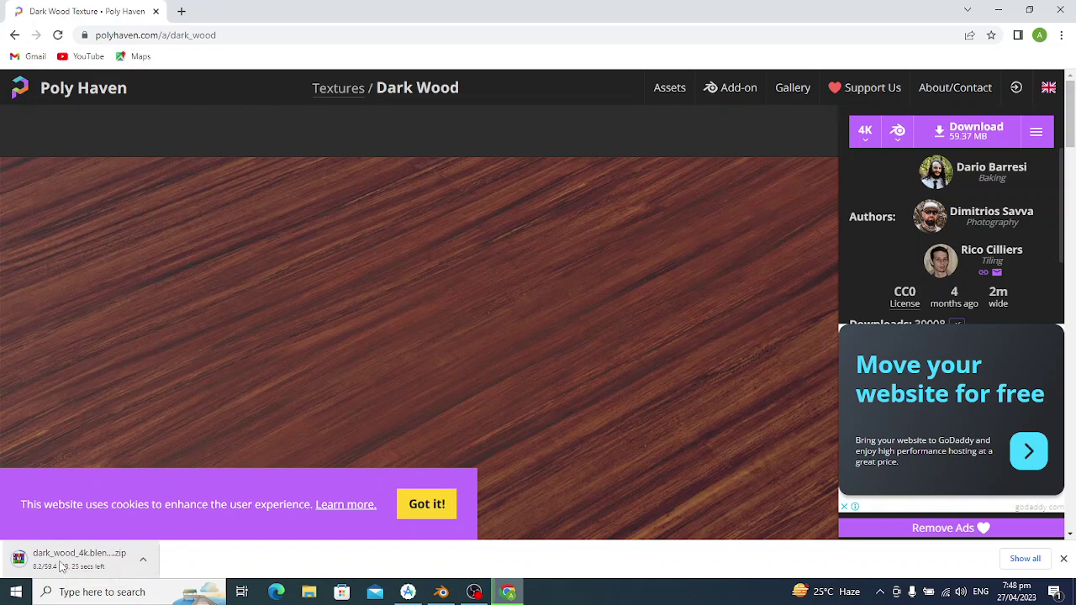
right_click(60, 567)
click(96, 532)
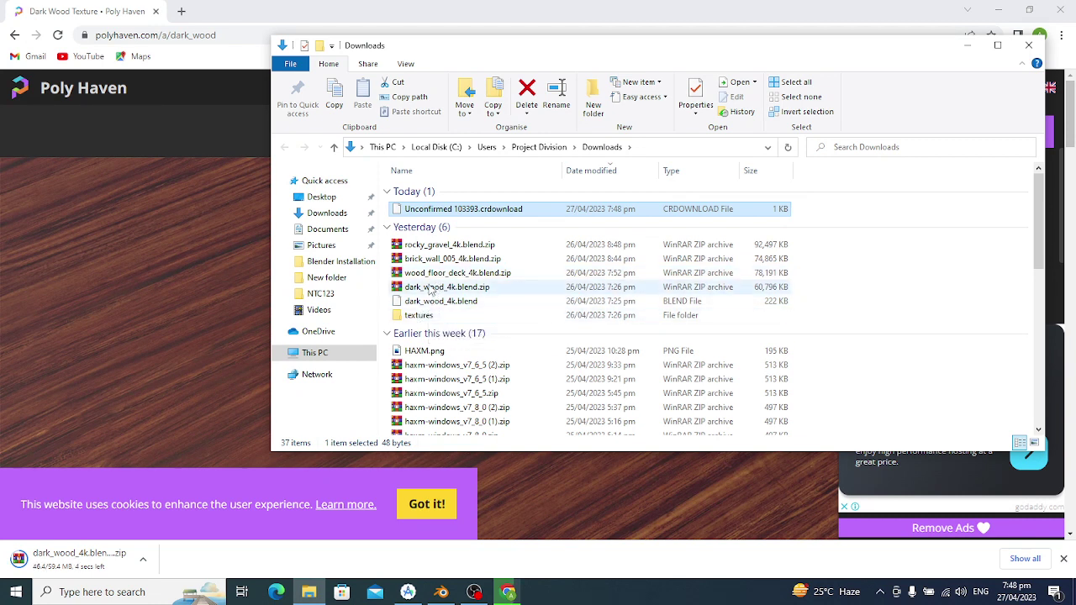
Preview dark_wood_diff_4k.jpg from the downloaded textures folder, close it, and return to Blender.
double_click(421, 316)
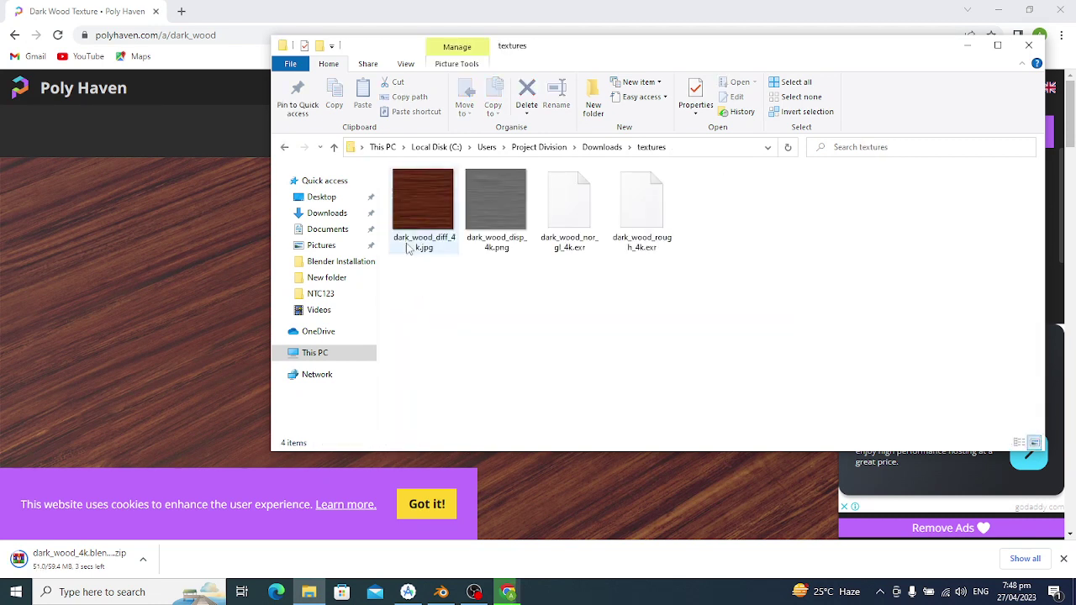
mouse_move(423, 202)
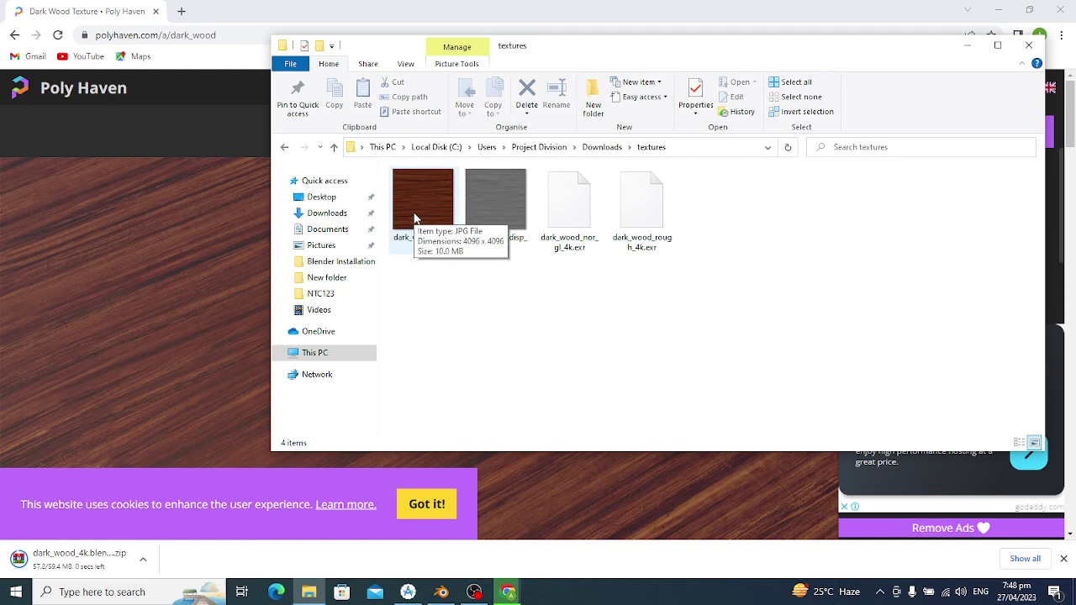
click(415, 218)
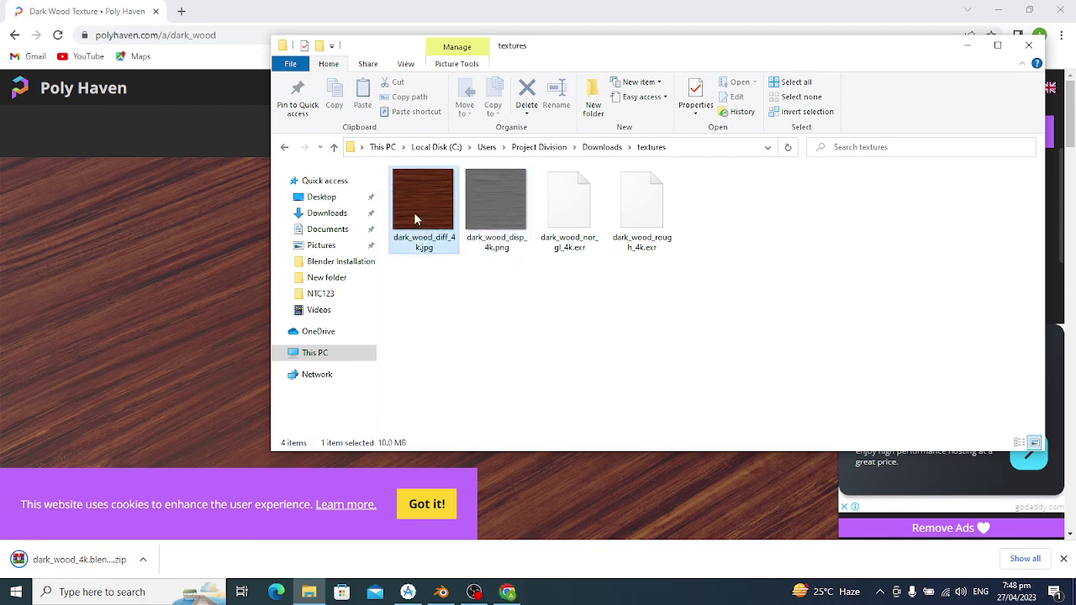
double_click(415, 220)
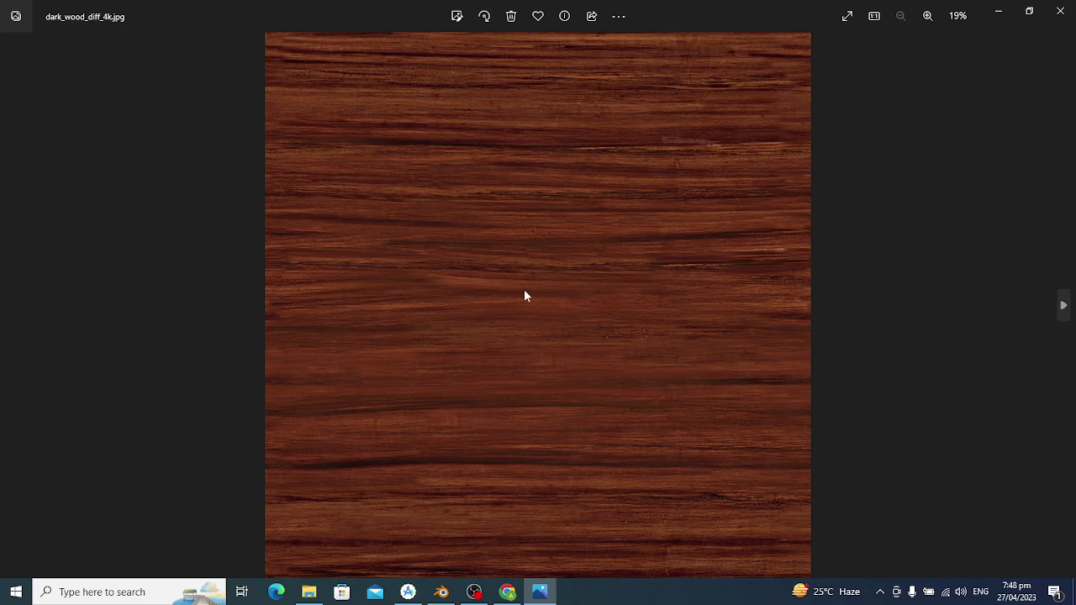
click(1060, 12)
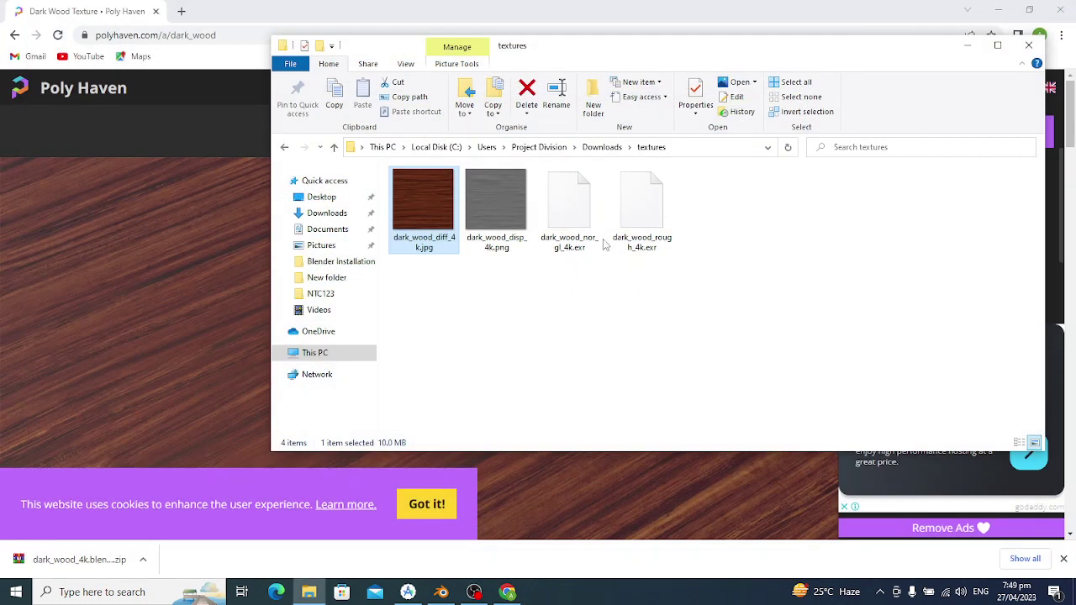
click(441, 592)
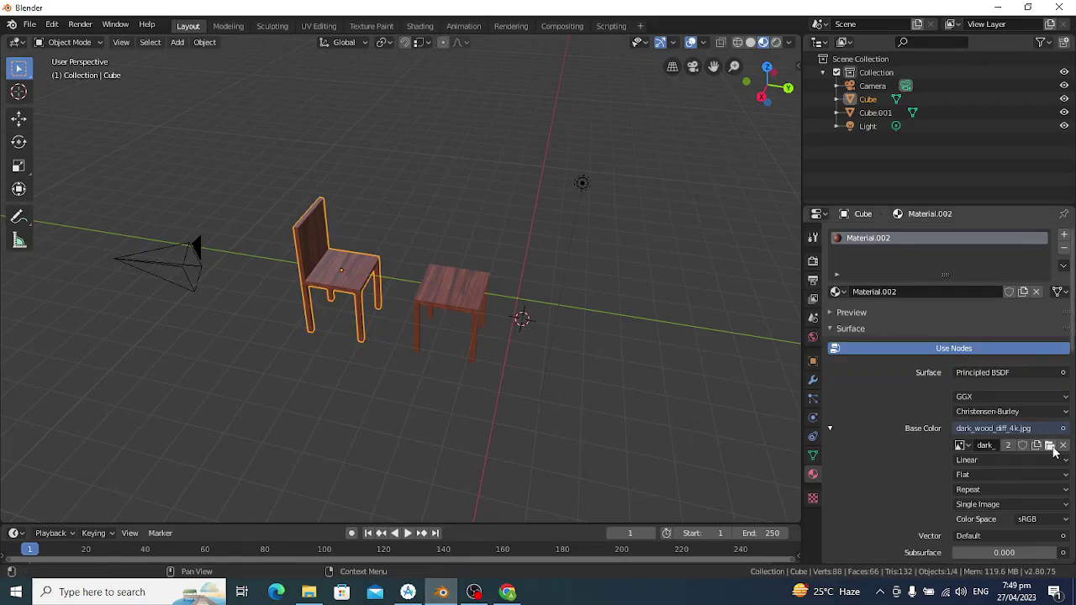
click(1052, 450)
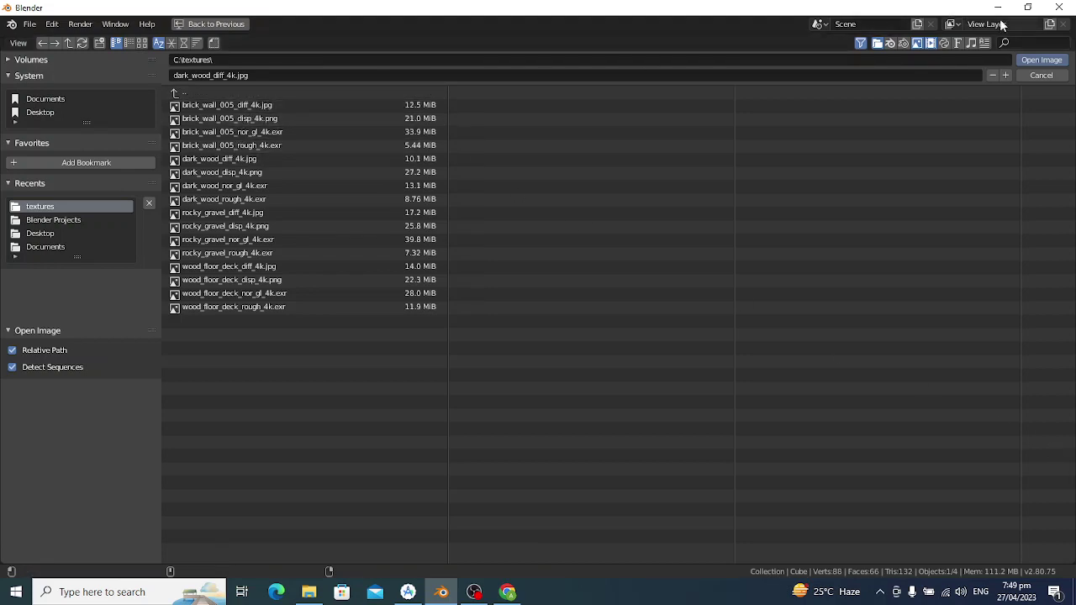
click(1060, 6)
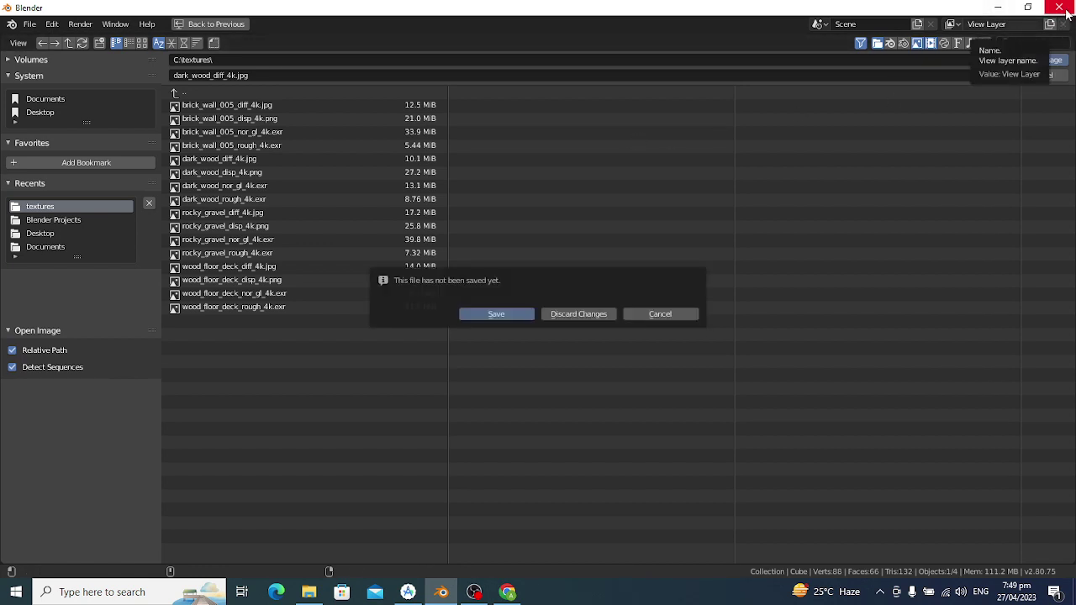
click(664, 315)
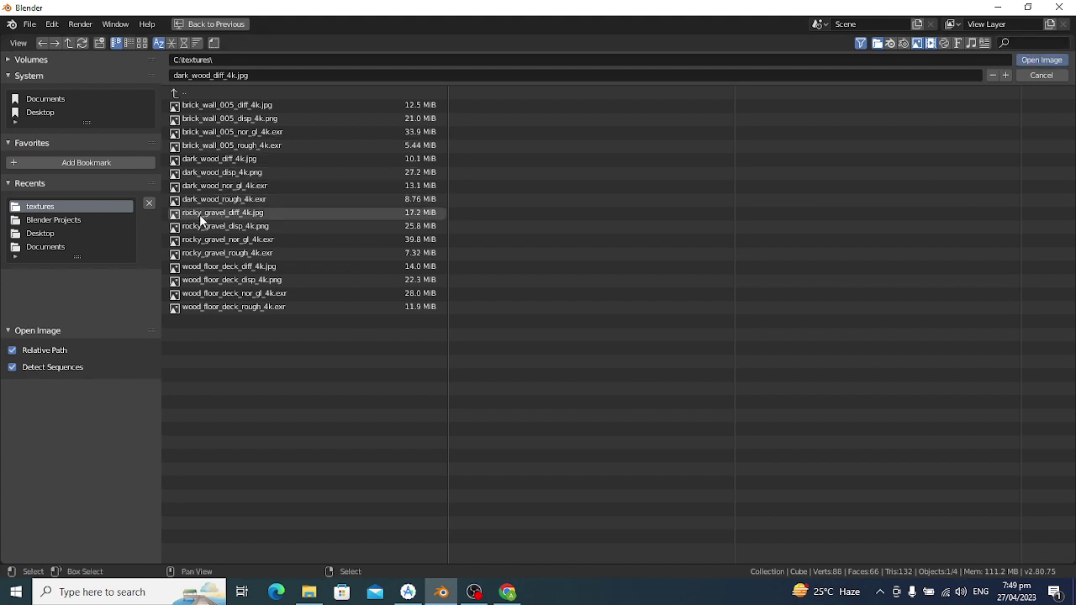
double_click(225, 164)
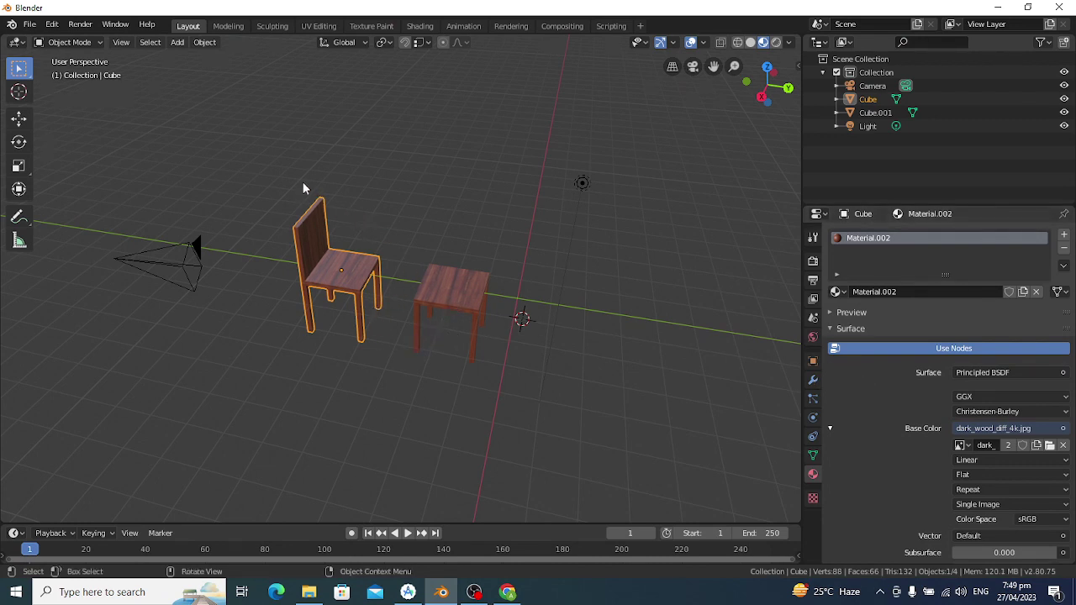
Add a cube mesh, Cube.002, to the scene beside the table.
mouse_move(415, 351)
middle_down()
mouse_move(429, 364)
mouse_move(448, 351)
middle_up()
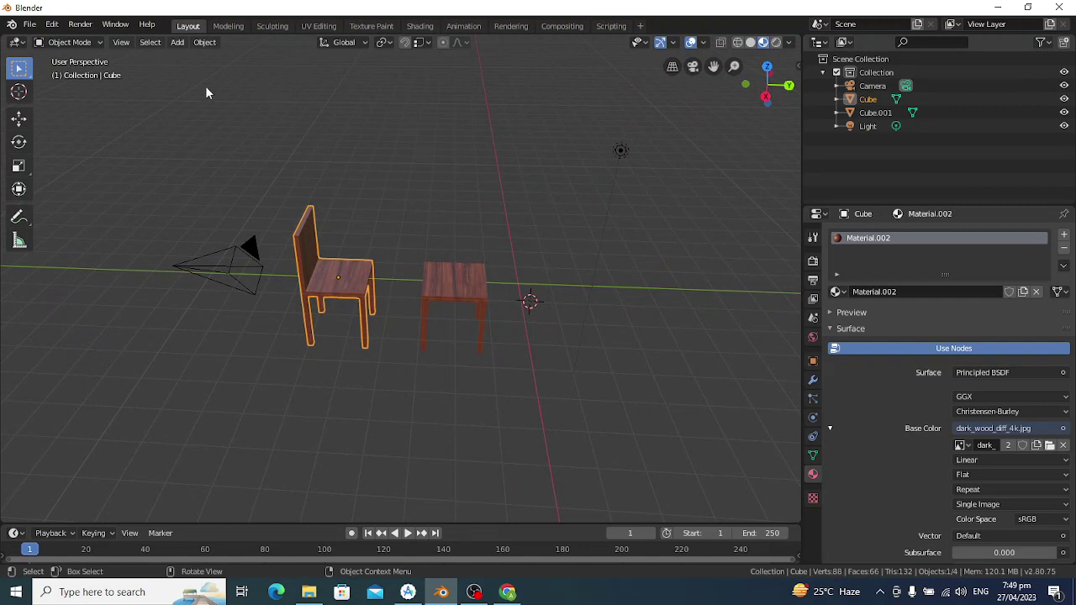
click(175, 45)
mouse_move(195, 57)
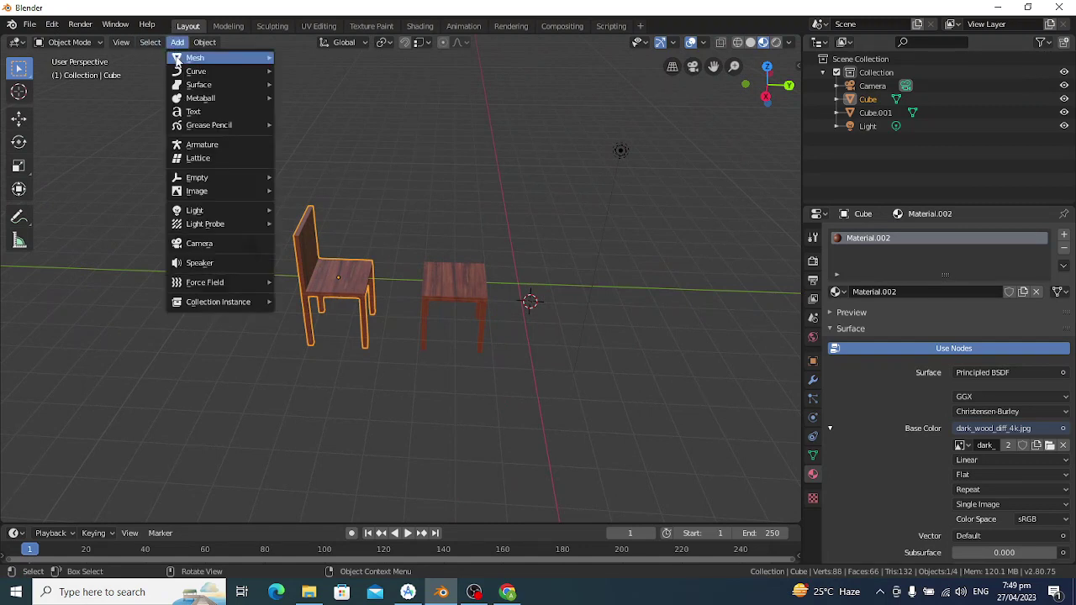
click(305, 72)
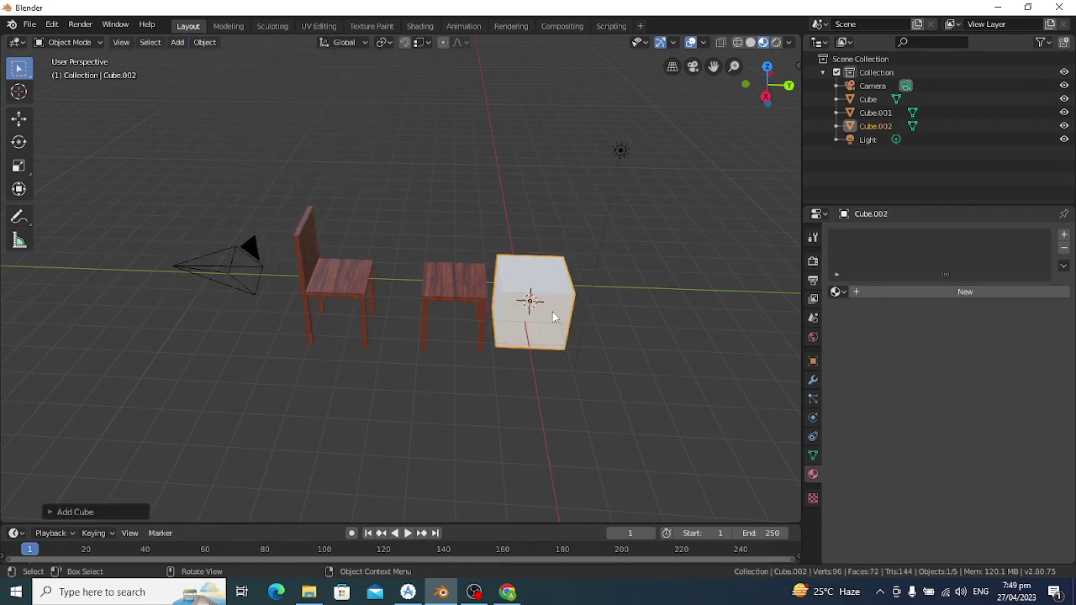
Scale Cube.002 flat on Z, then stretch it along Y and enlarge it overall.
click(18, 166)
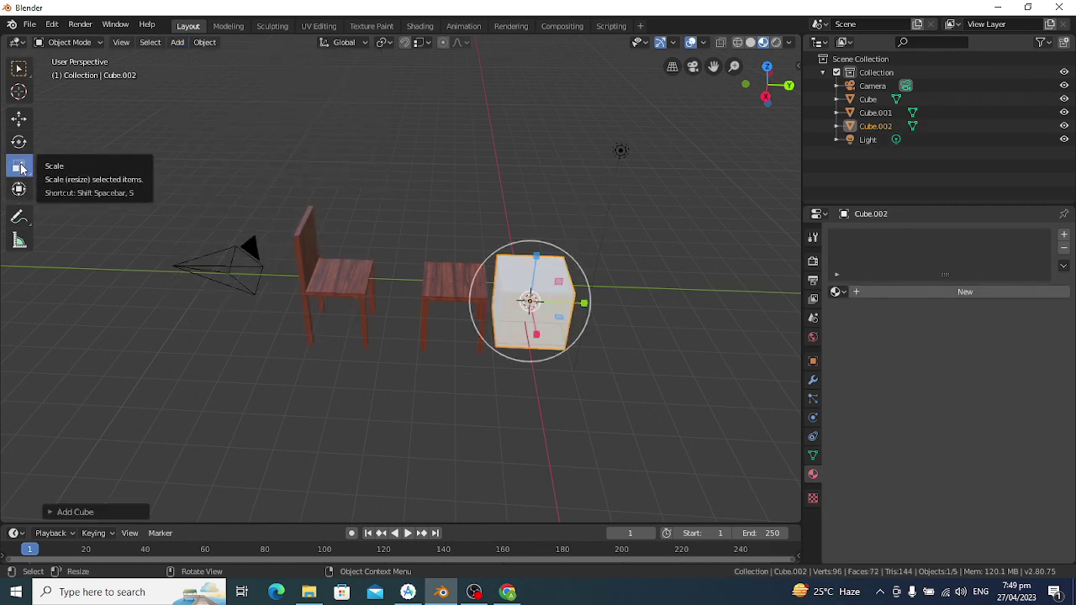
drag(536, 257, 531, 296)
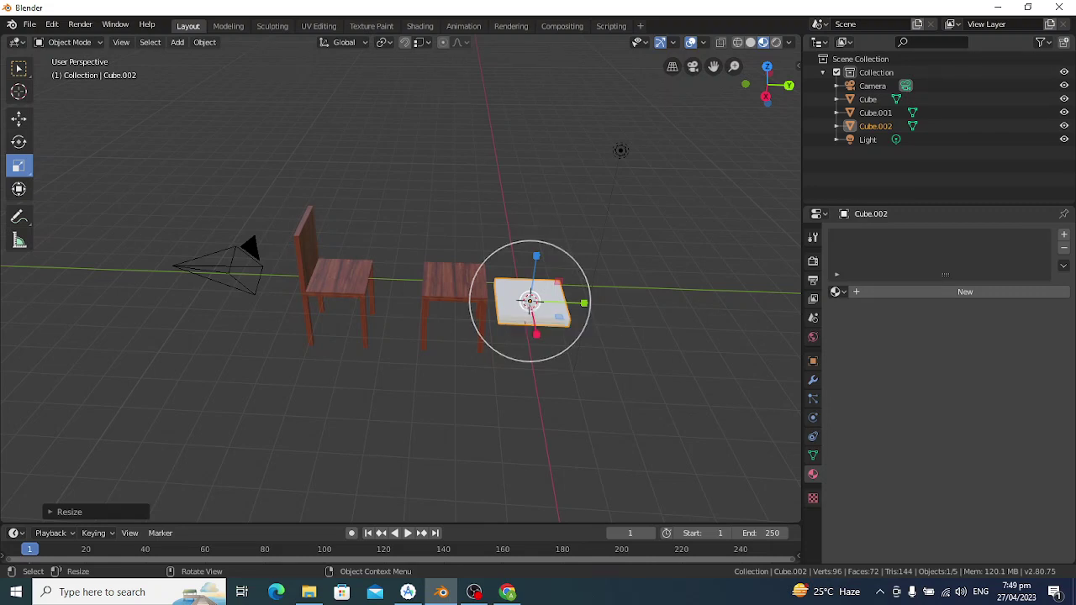
drag(530, 301, 516, 297)
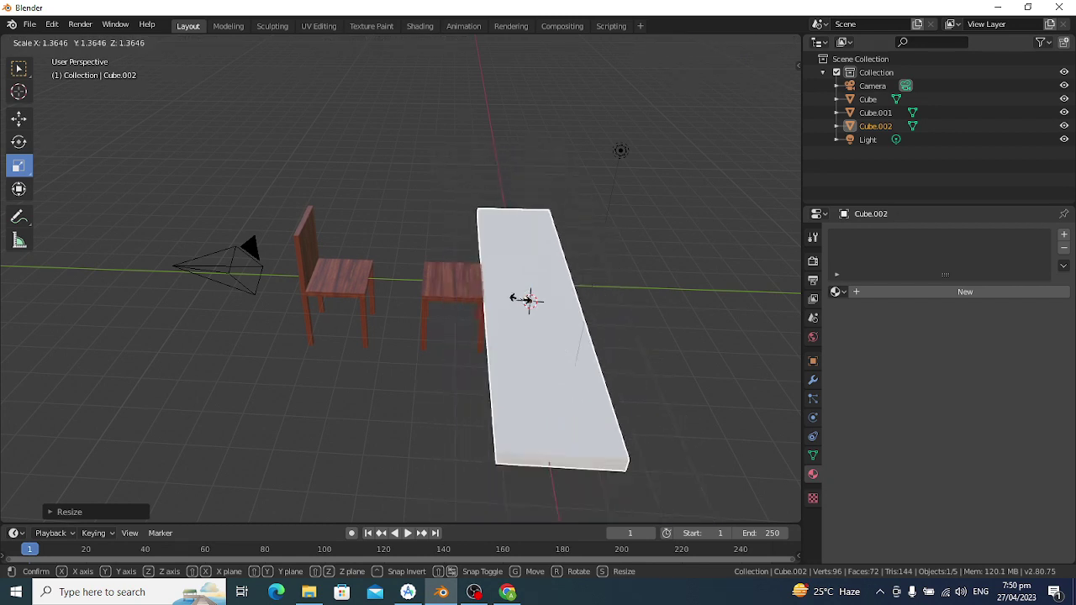
mouse_move(581, 304)
mouse_down()
mouse_move(633, 303)
mouse_move(12, 321)
mouse_up()
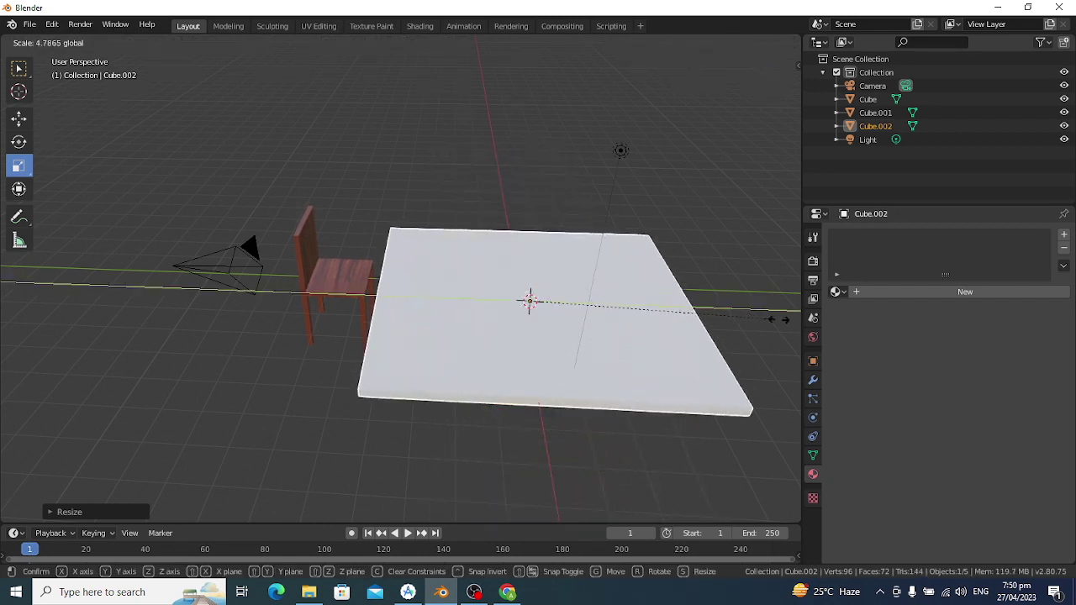
drag(12, 321, 7, 304)
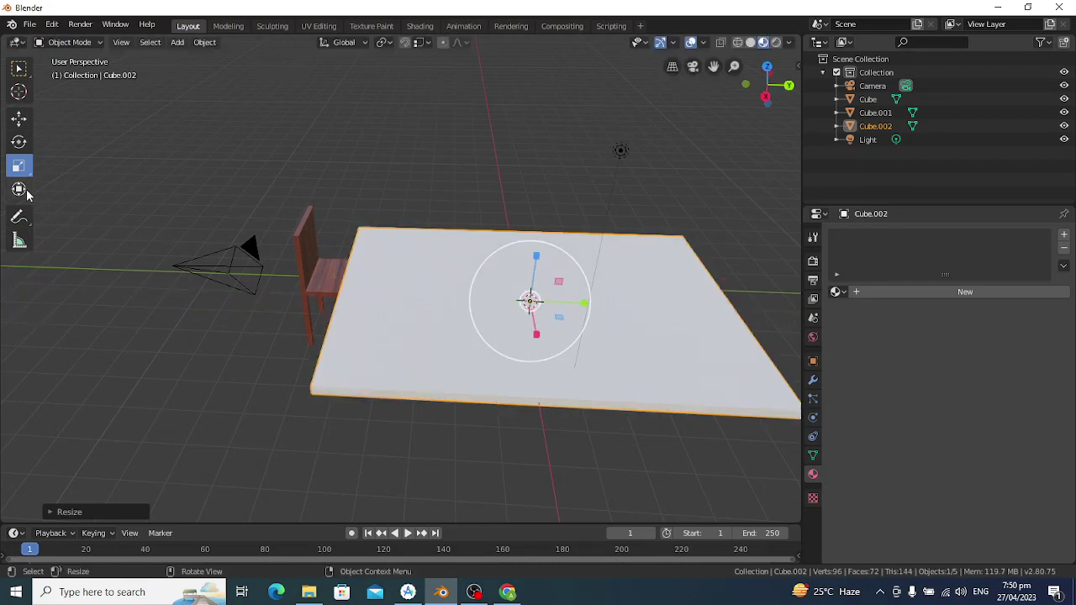
Lower the slab beneath the chair and table, then enlarge it and stretch it along X.
click(18, 117)
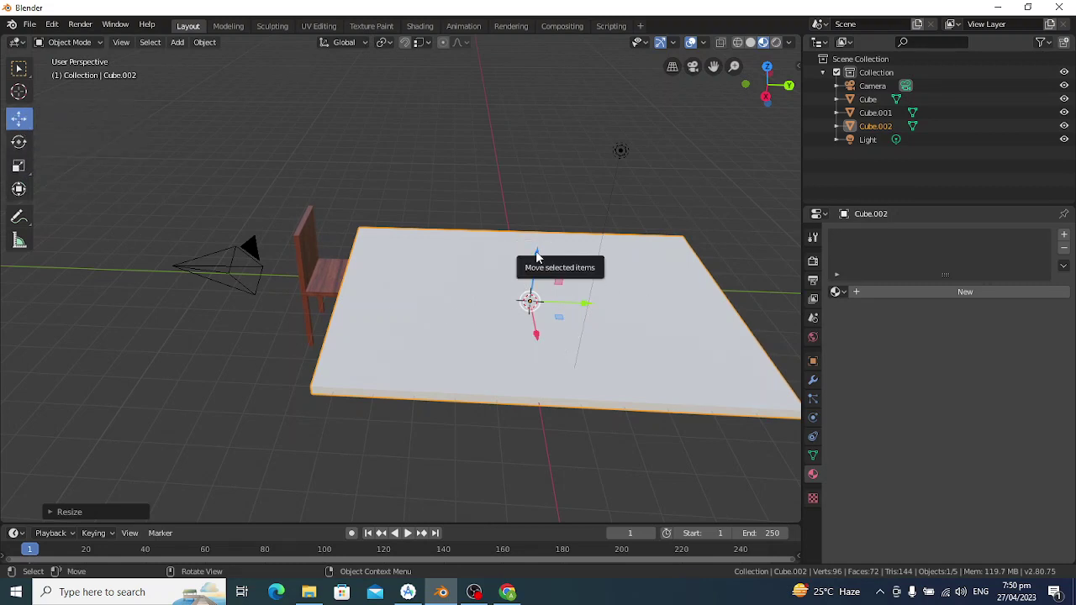
drag(537, 256, 527, 304)
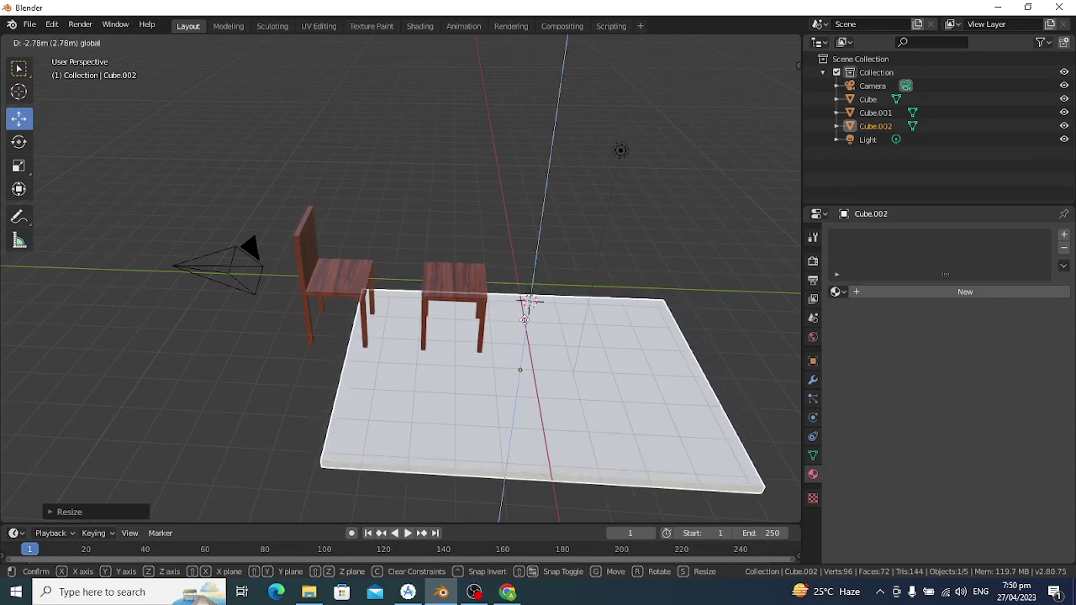
drag(527, 304, 526, 307)
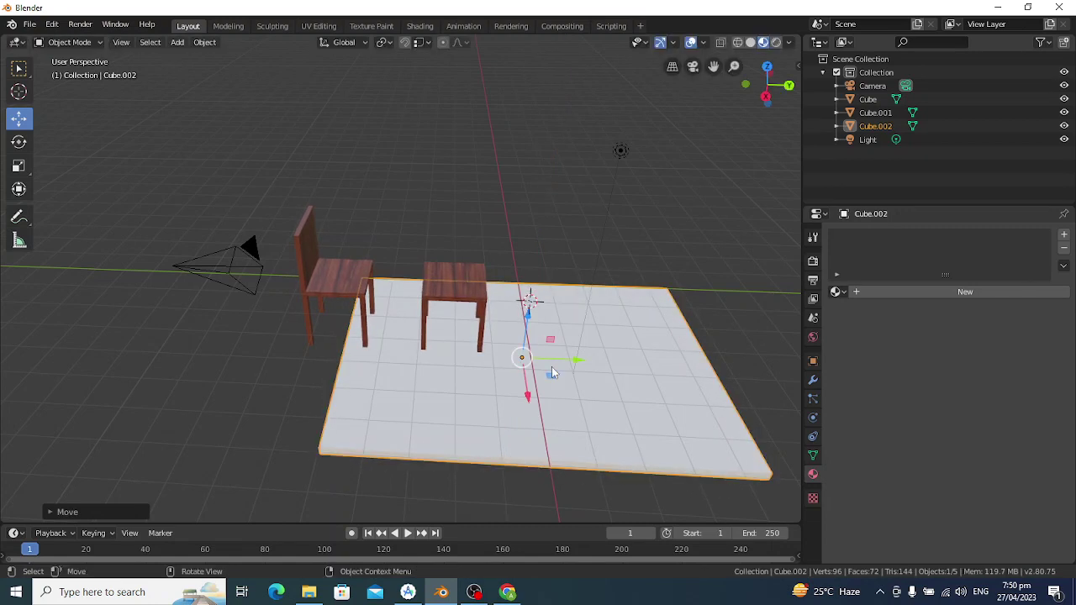
click(19, 165)
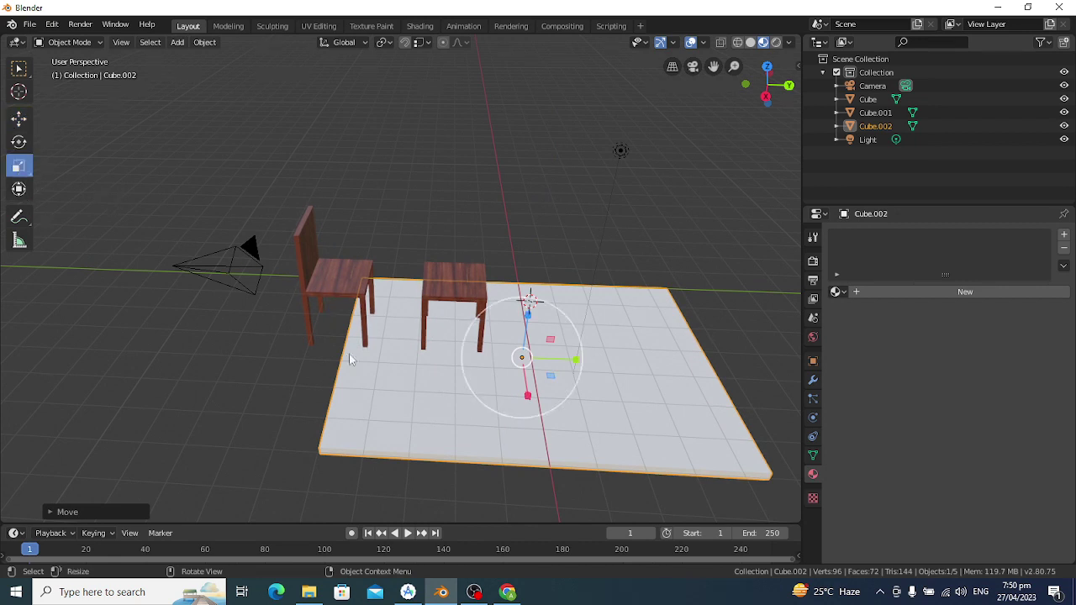
drag(586, 370, 601, 364)
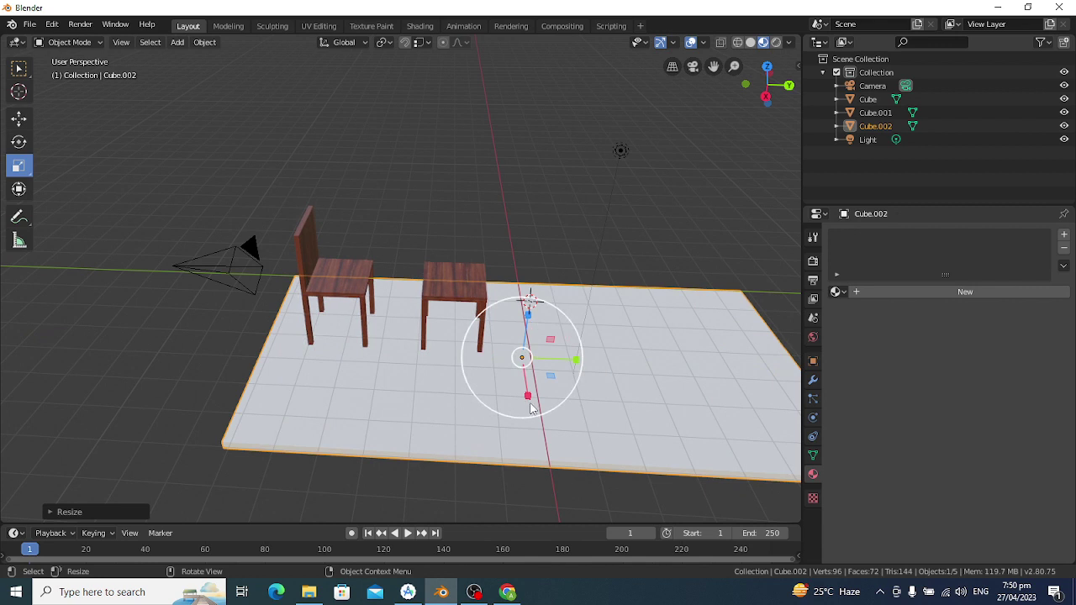
drag(526, 391, 528, 431)
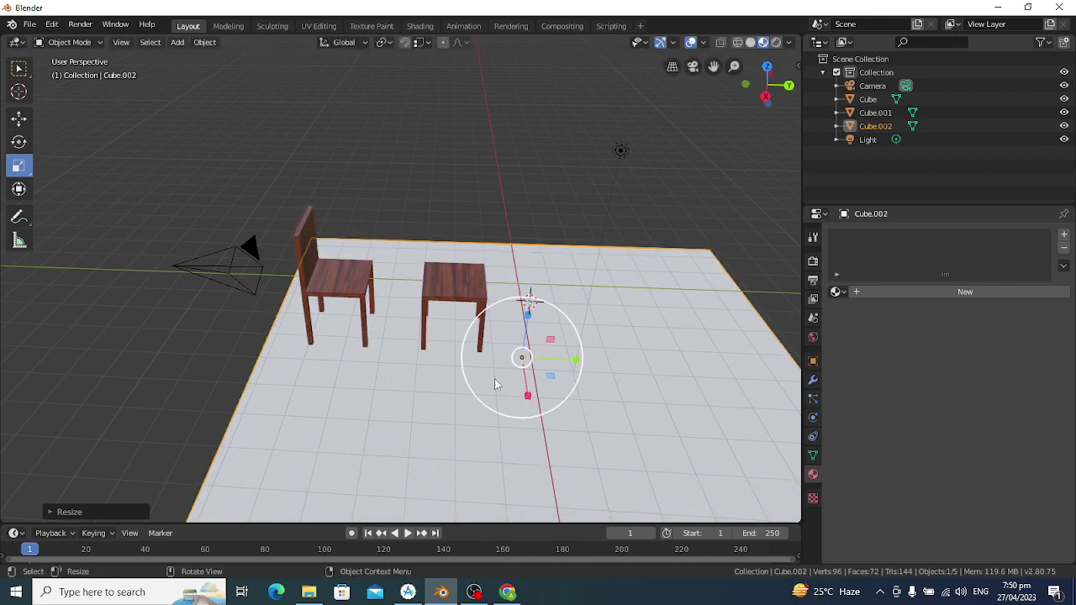
Slide the floor along Y and lower it slightly so the furniture stands on it.
click(21, 126)
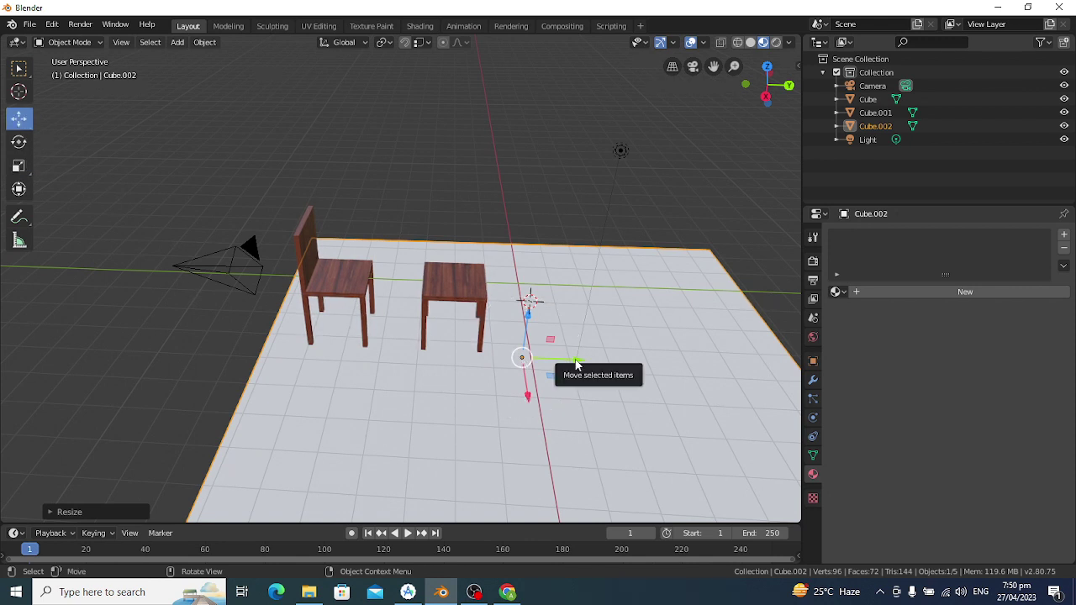
drag(575, 360, 511, 353)
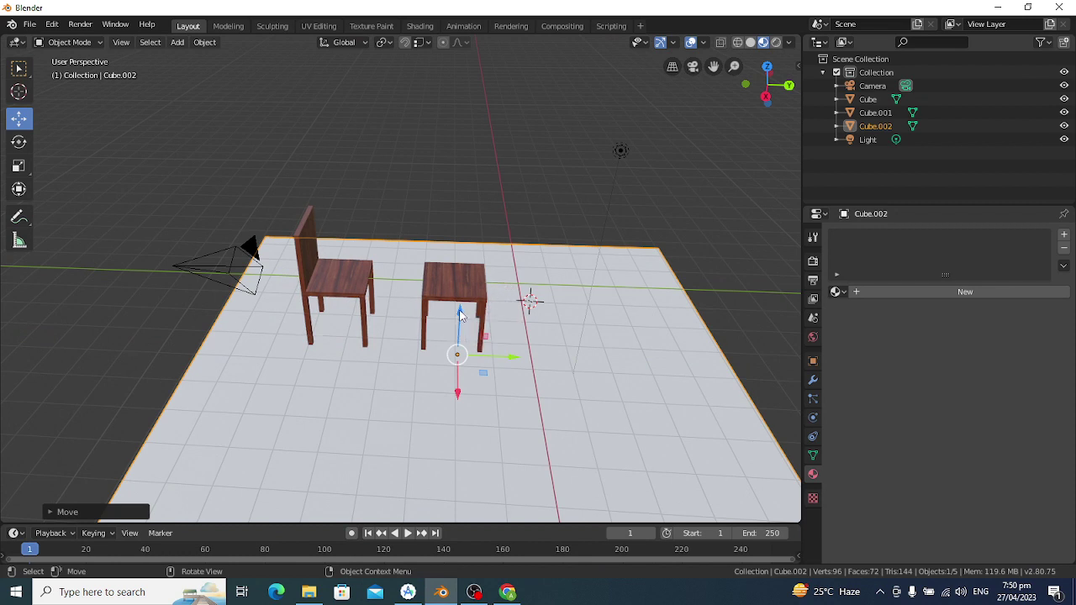
mouse_move(460, 315)
mouse_down()
mouse_move(450, 379)
mouse_move(460, 356)
mouse_move(483, 379)
mouse_up()
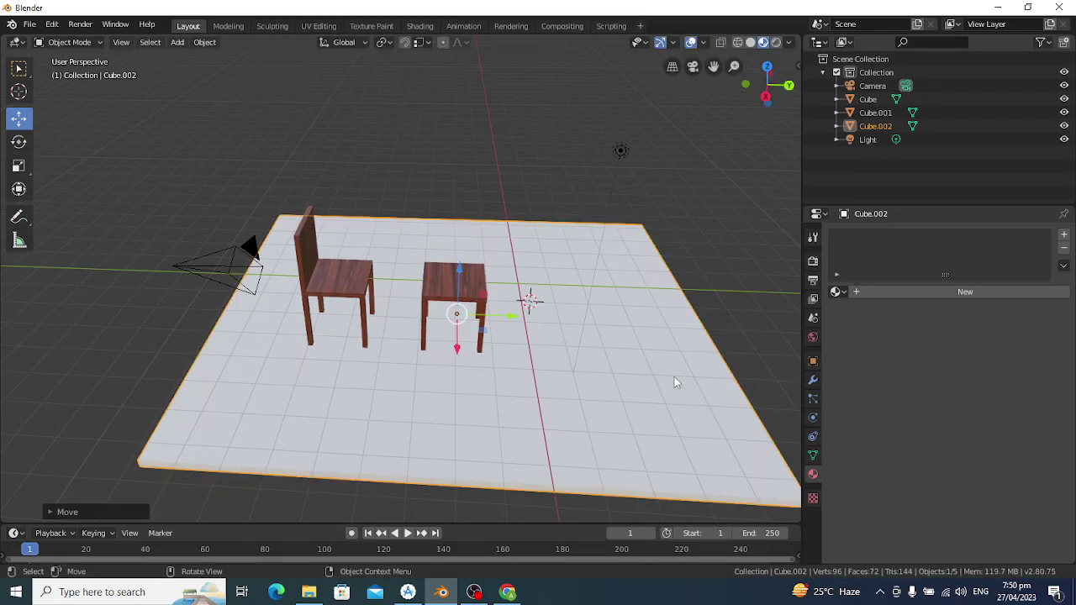
middle_drag(674, 378, 588, 377)
scroll(589, 383, down, 1)
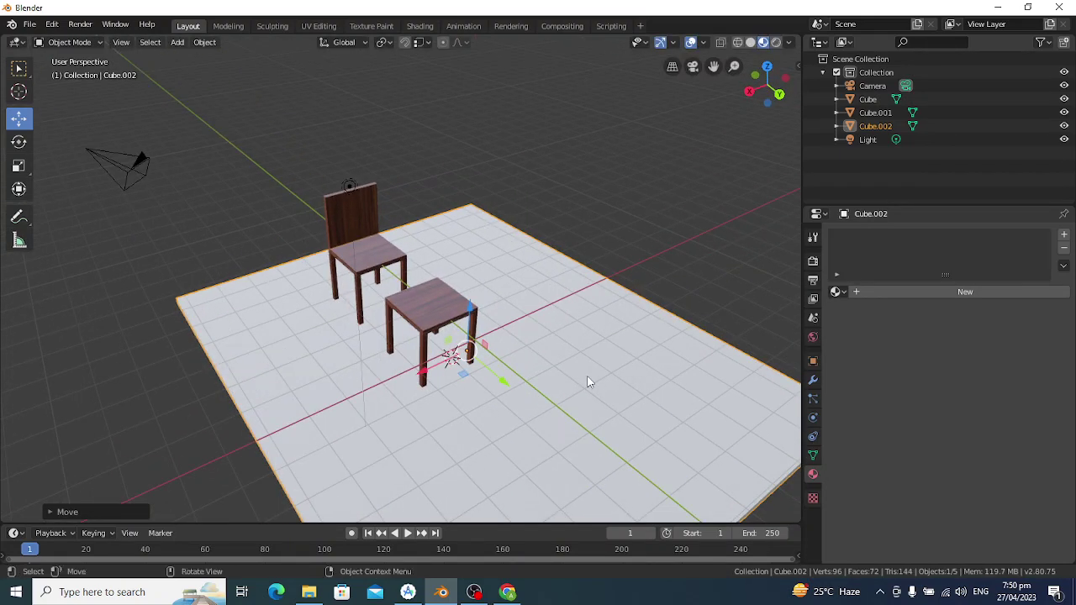
scroll(589, 380, down, 1)
scroll(588, 380, down, 1)
scroll(580, 381, down, 1)
mouse_move(566, 383)
middle_down()
mouse_move(482, 379)
mouse_move(492, 381)
middle_up()
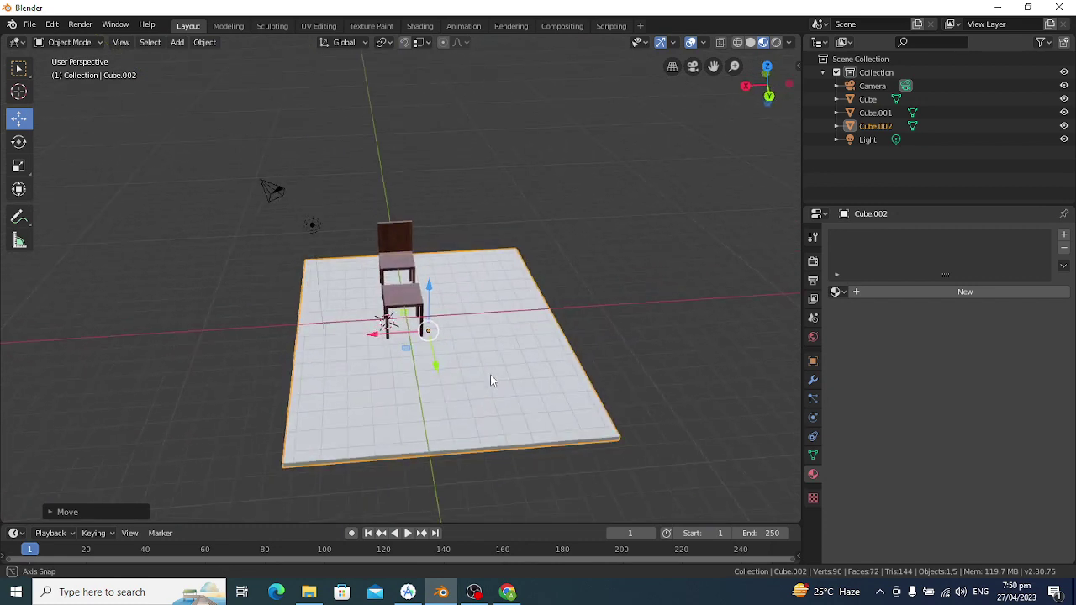
click(411, 302)
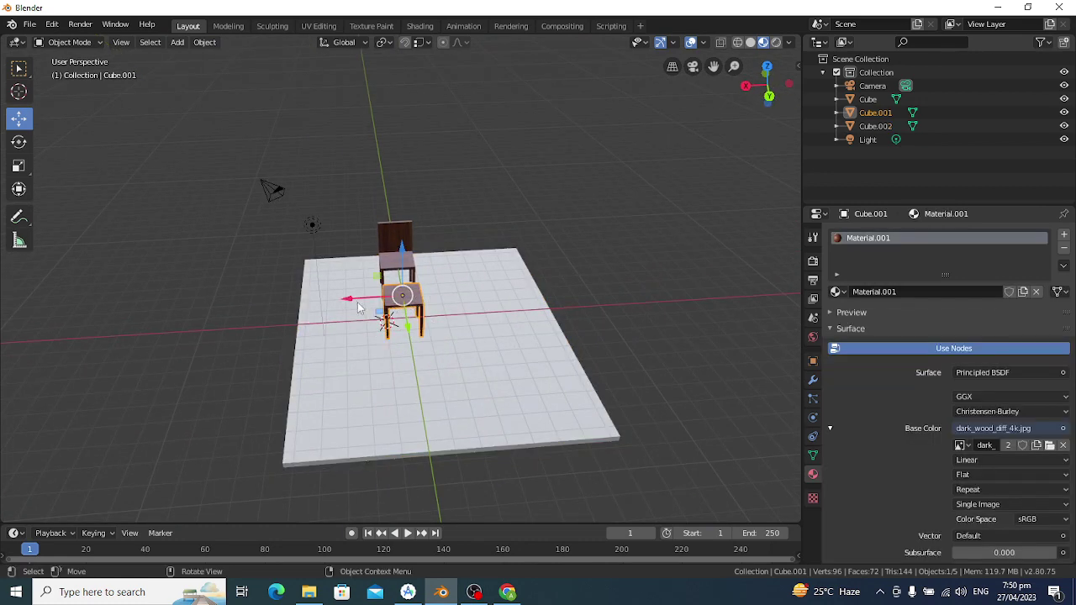
Try sliding the table to the left along X, then undo the move.
drag(348, 298, 336, 298)
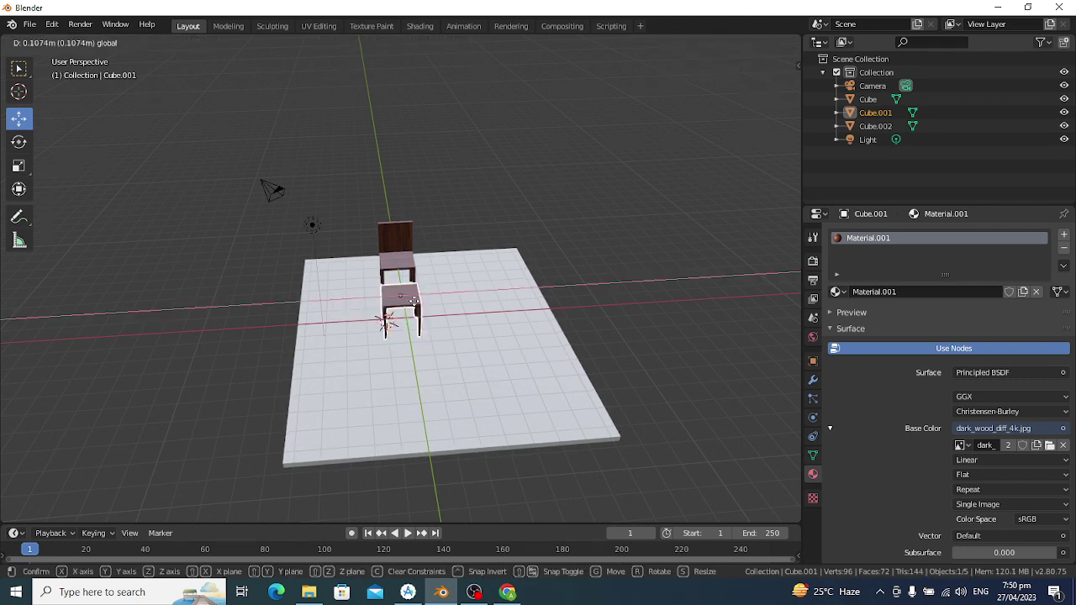
drag(262, 260, 80, 188)
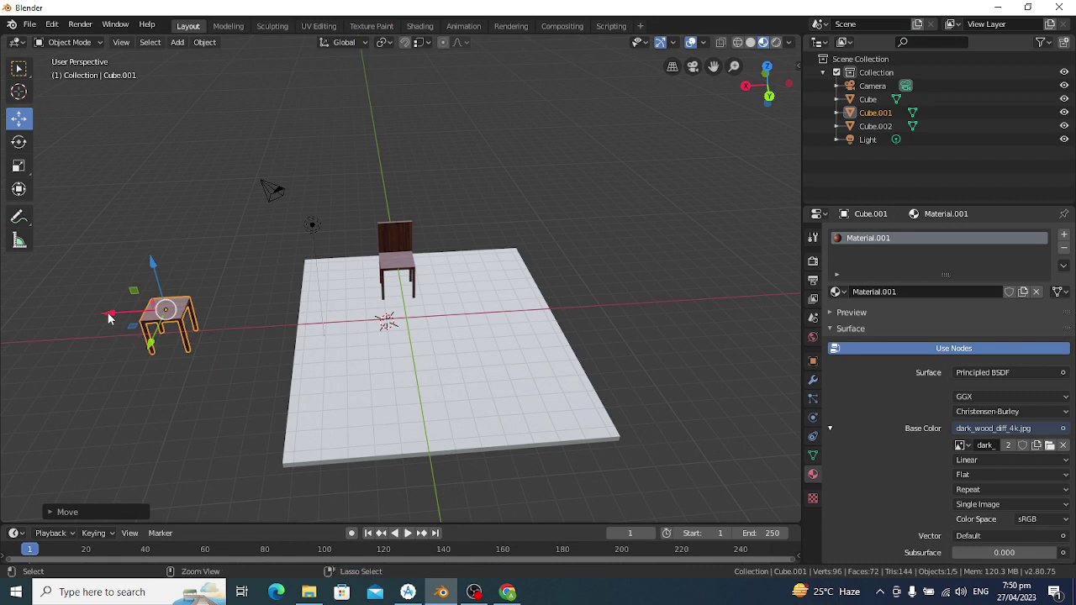
key(ctrl+z)
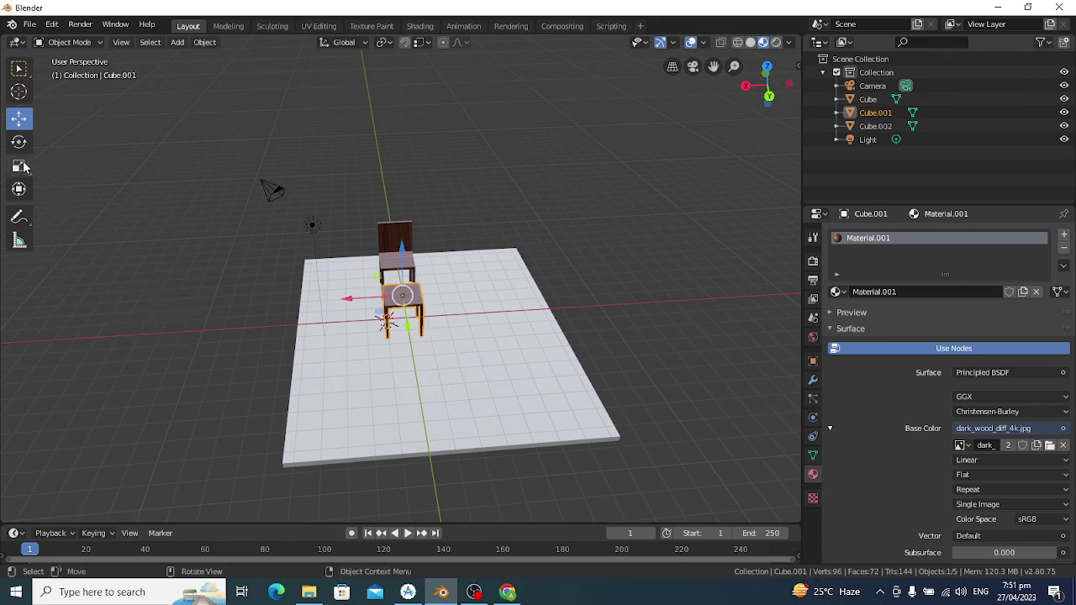
Scale the table along X into a long table, then start widening it.
click(18, 166)
drag(347, 299, 153, 304)
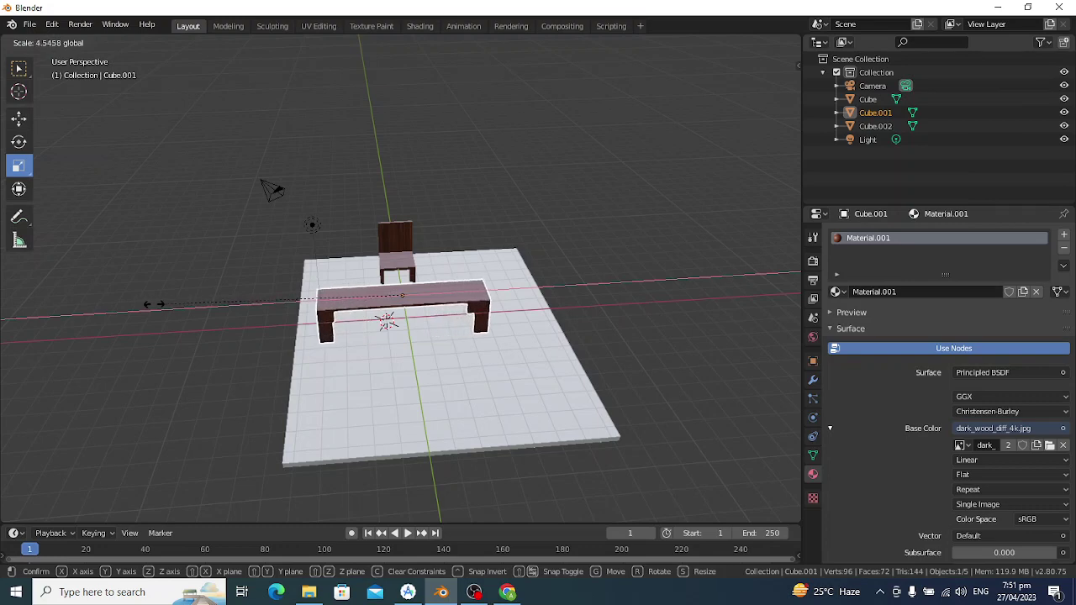
click(137, 302)
mouse_move(229, 347)
middle_down()
mouse_move(299, 359)
mouse_move(481, 288)
middle_up()
key(s)
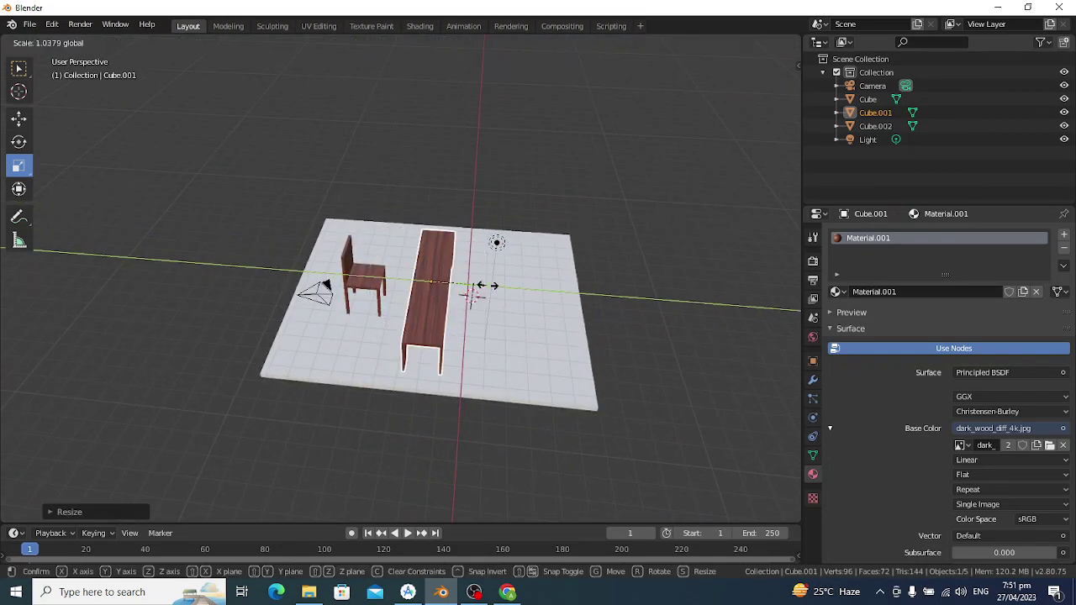
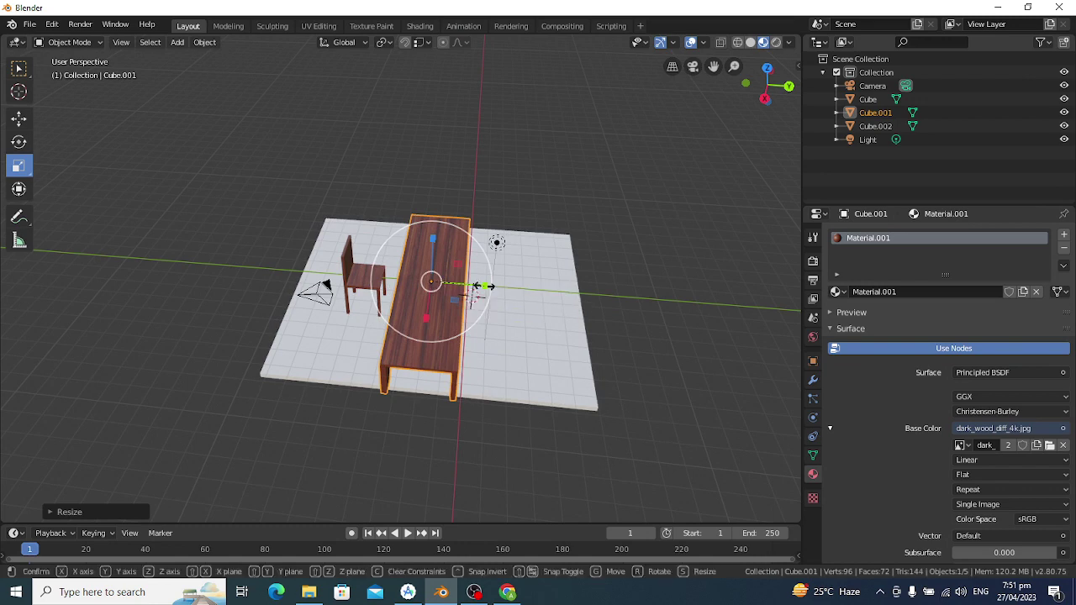
Finish widening the table, then scale the floor plane up well beyond the table and chair.
key(s)
click(534, 358)
click(534, 358)
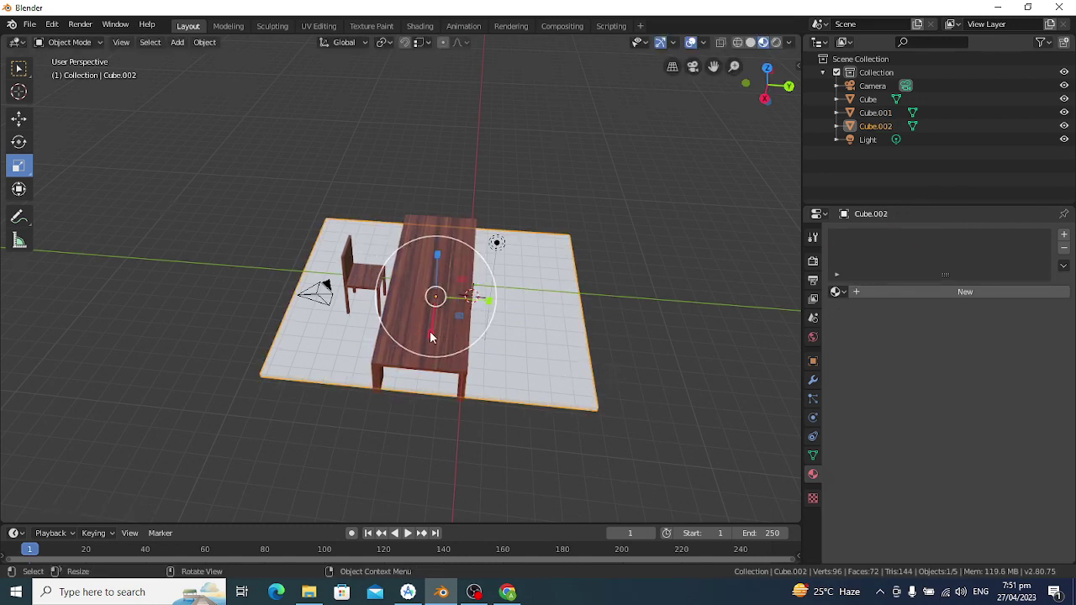
key(s)
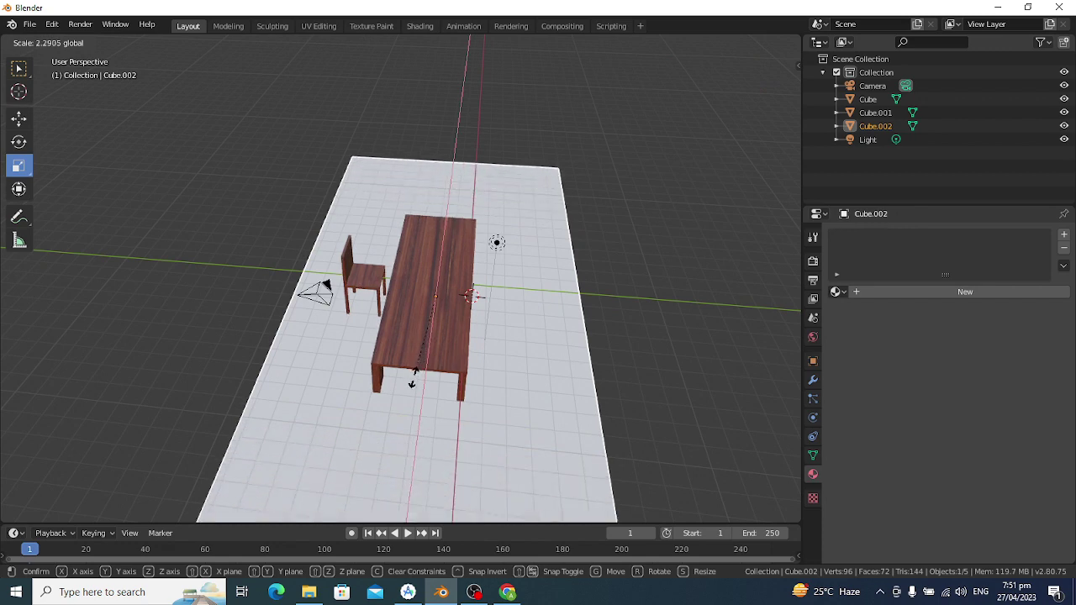
click(420, 362)
key(s)
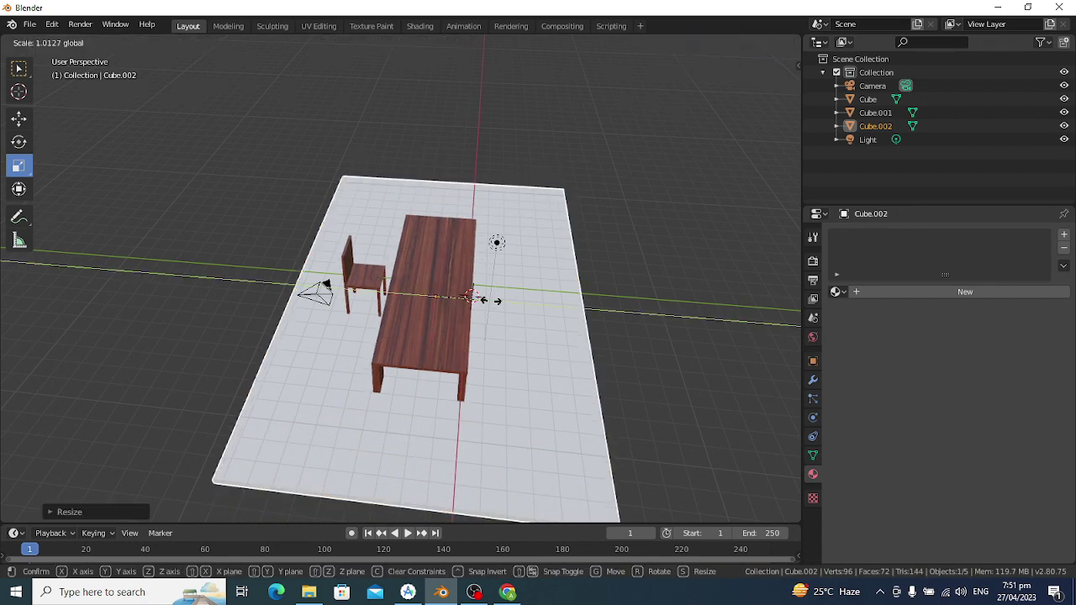
click(480, 301)
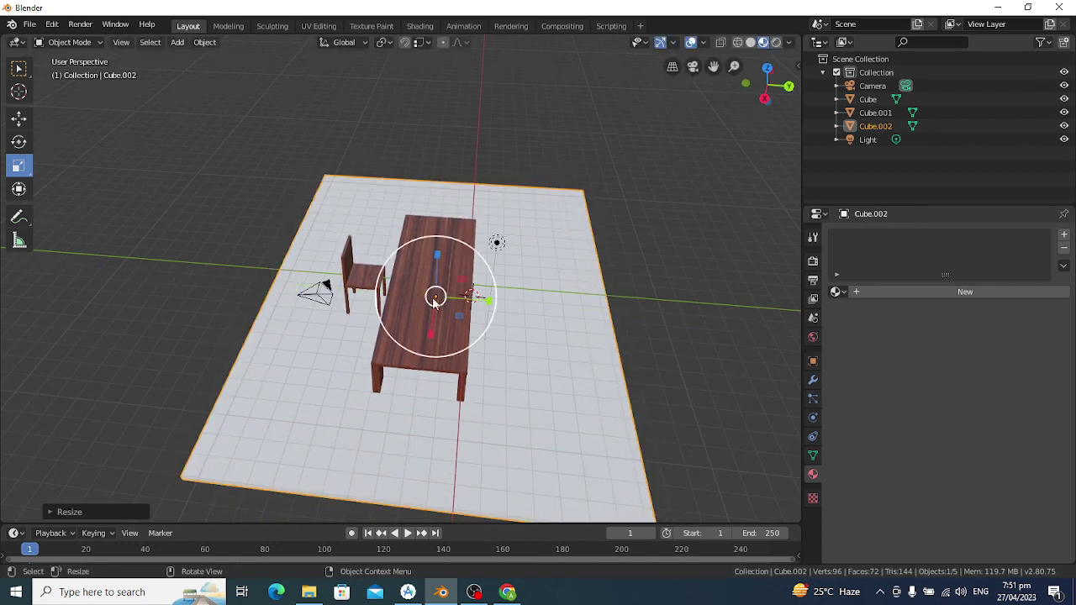
click(364, 280)
Select the chair and nudge it slightly along the table.
click(21, 190)
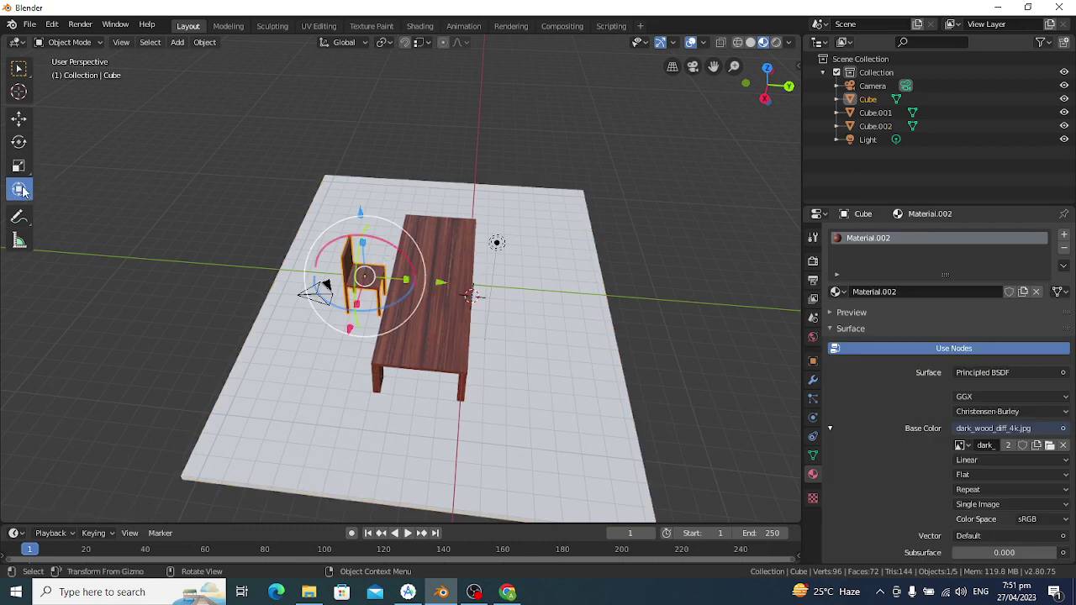
drag(440, 281, 438, 284)
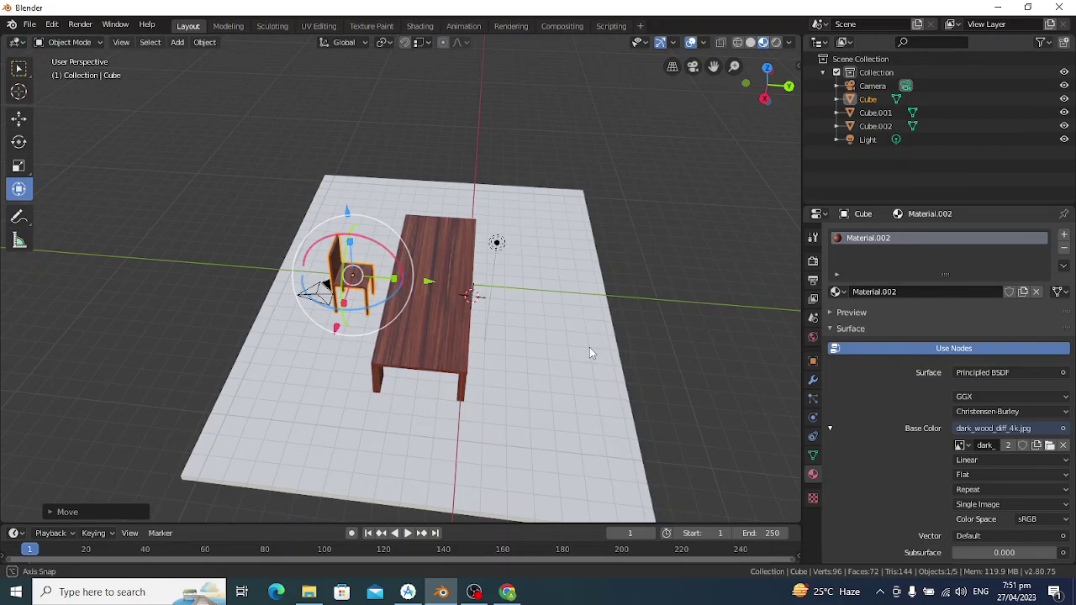
middle_drag(592, 357, 474, 358)
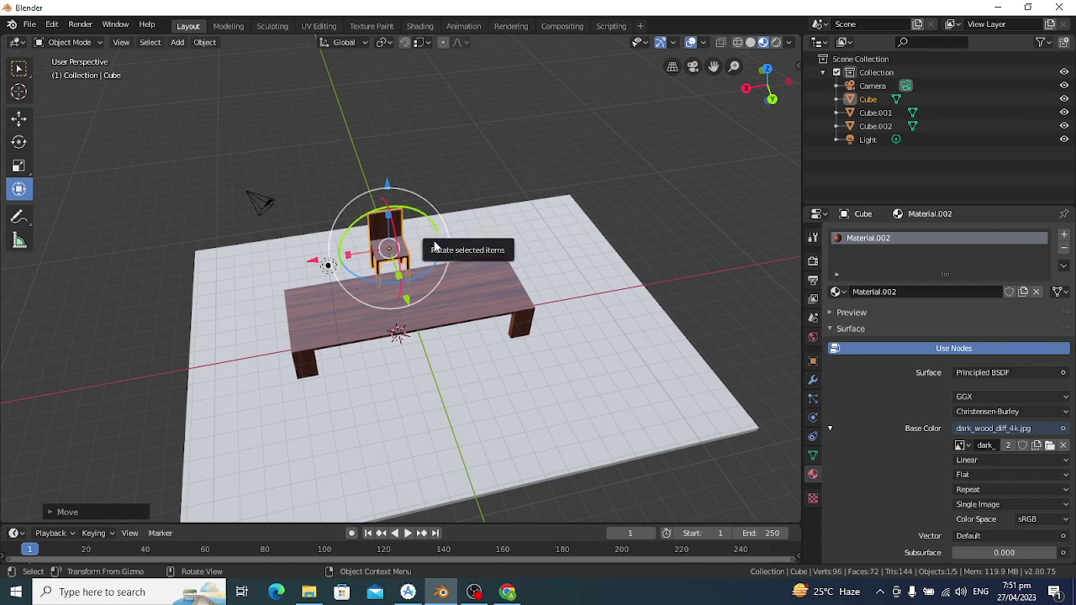
Make two X-constrained copies of the chair along the table's long side.
key(shift+d)
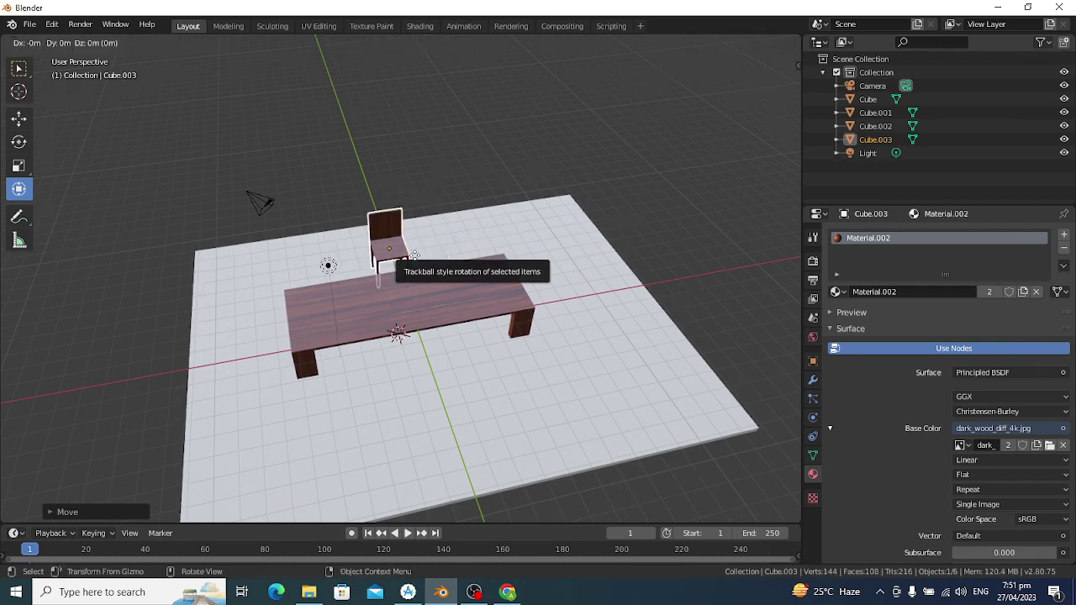
key(x)
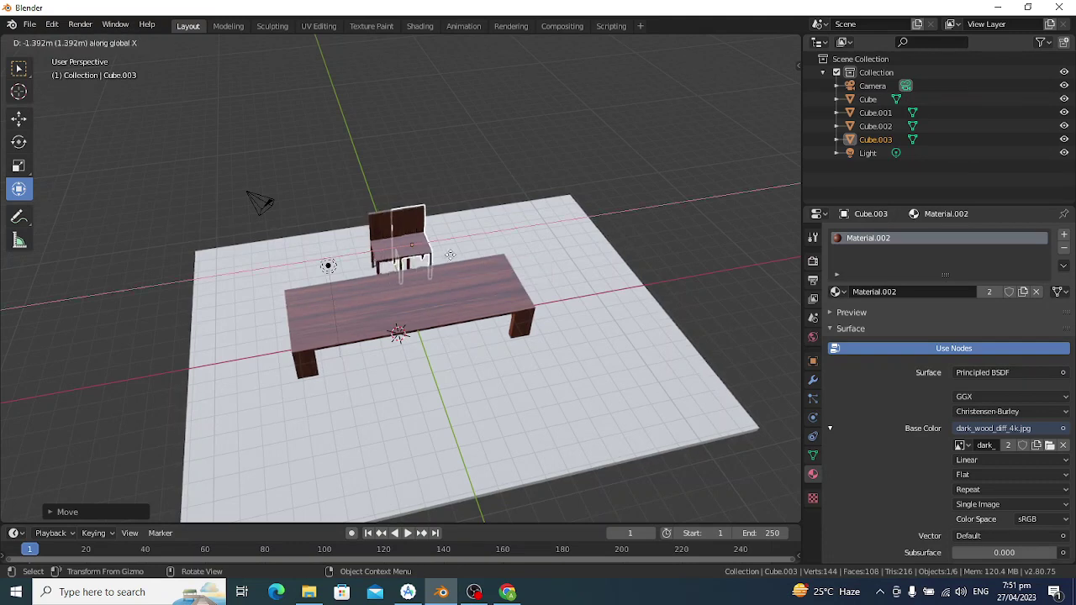
click(486, 251)
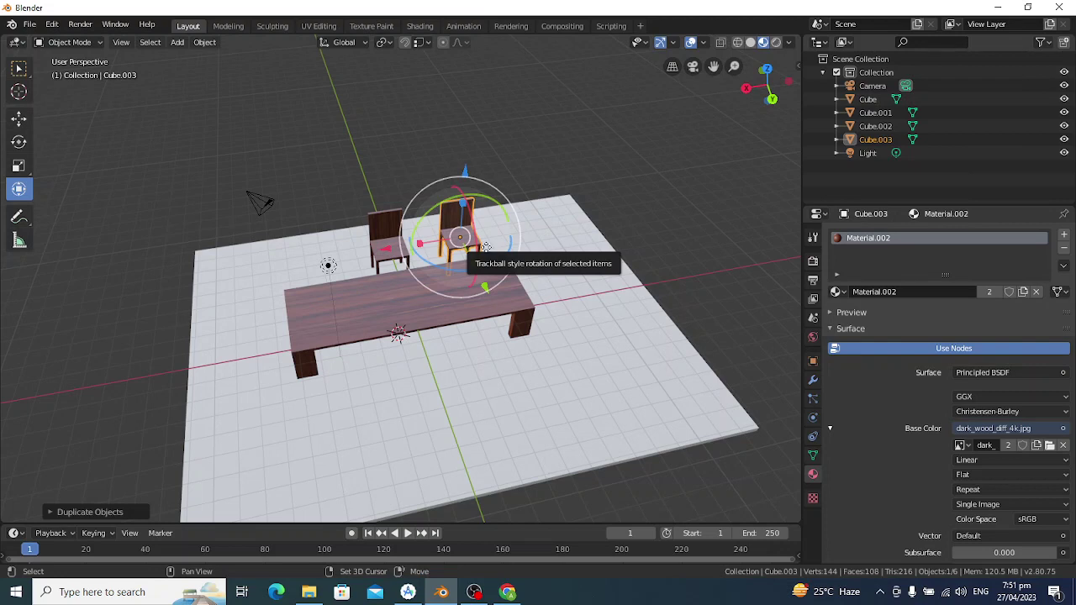
key(shift+d)
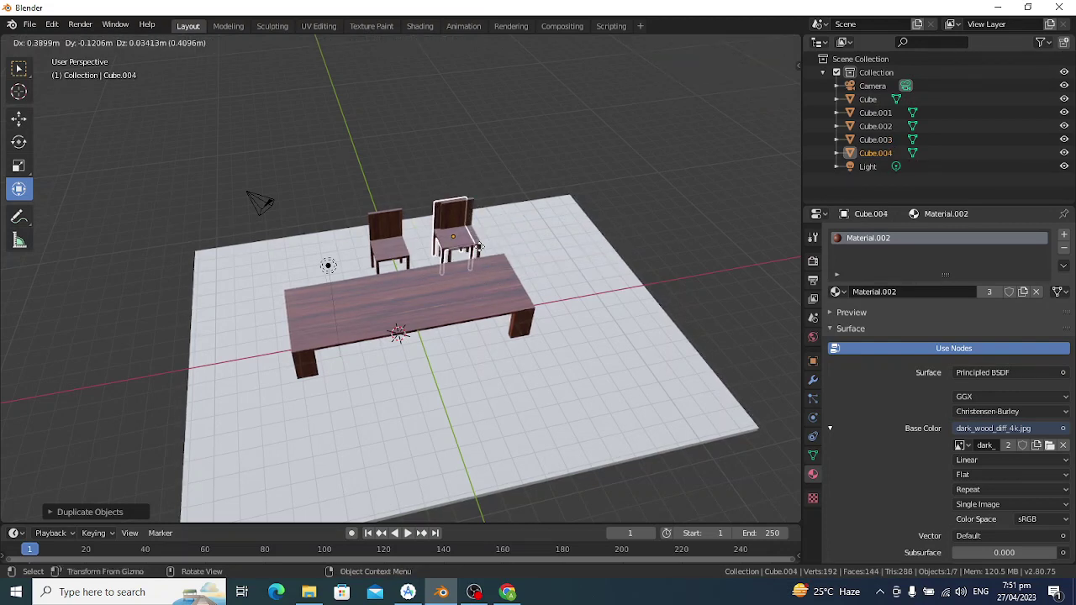
key(x)
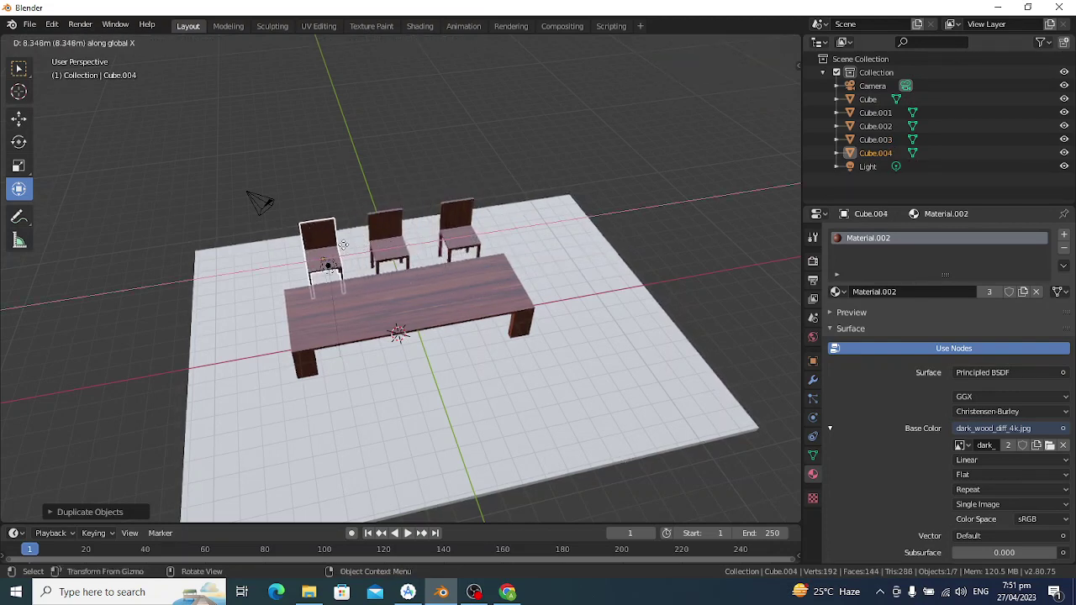
Place the third chair at the row's end and select all three chairs.
click(338, 244)
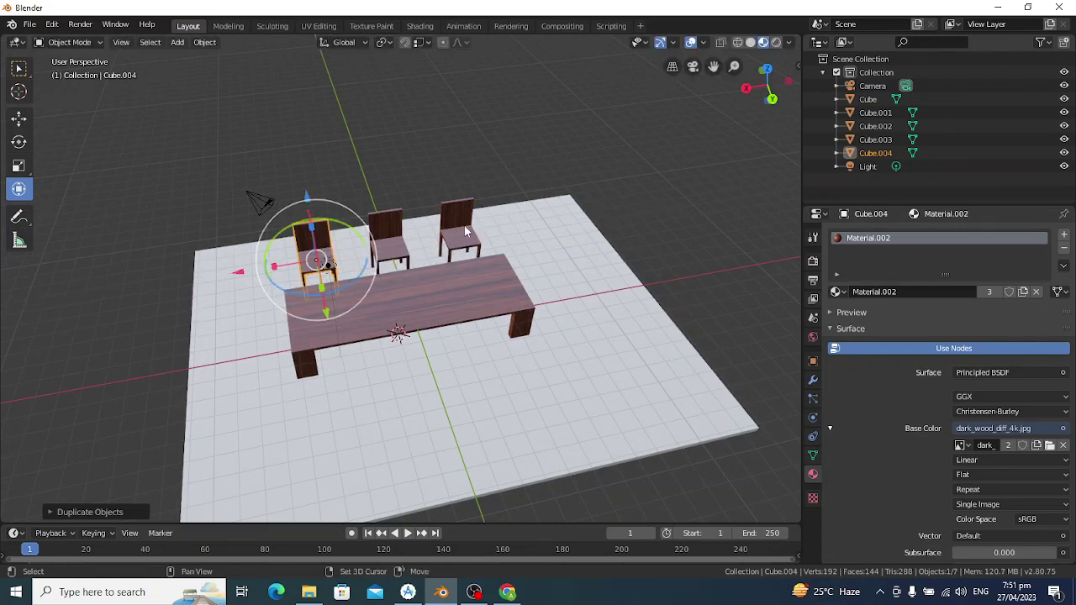
shift+click(380, 237)
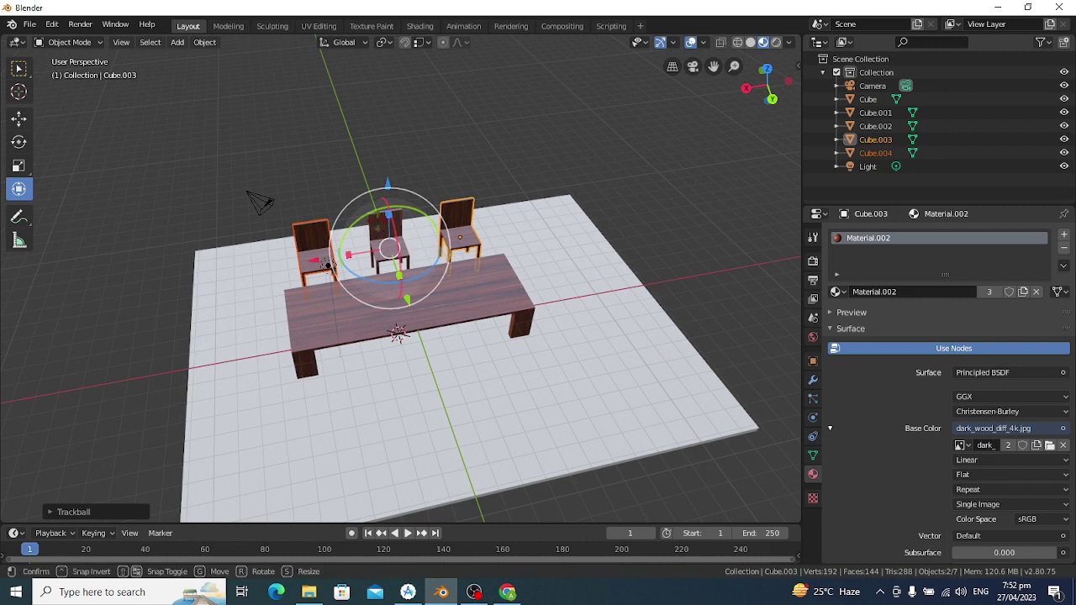
mouse_move(380, 378)
shift+middle_down()
mouse_move(391, 353)
mouse_move(411, 356)
shift+middle_up()
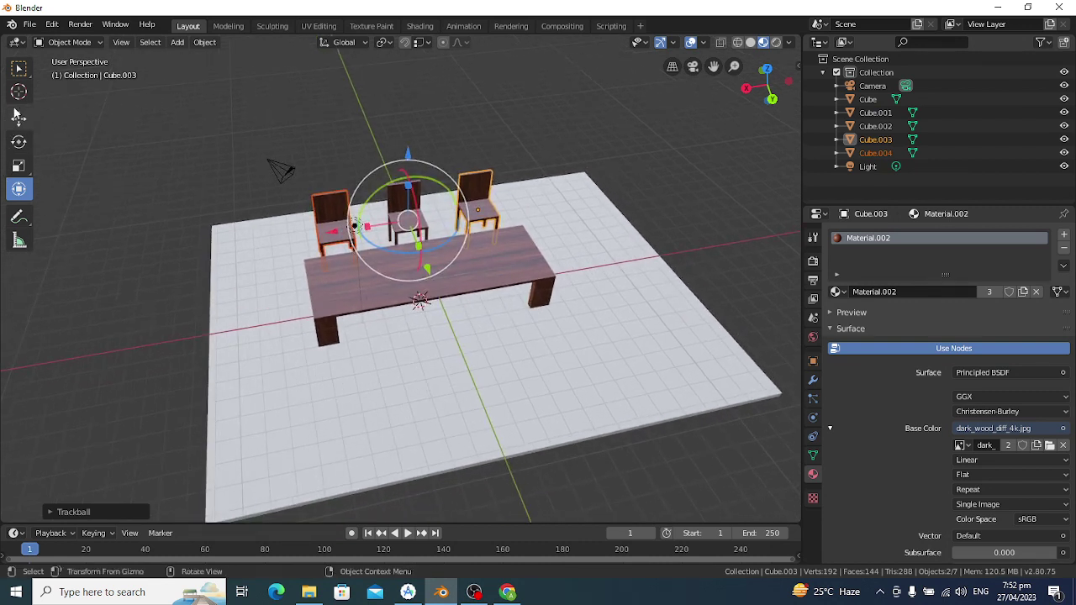
click(19, 67)
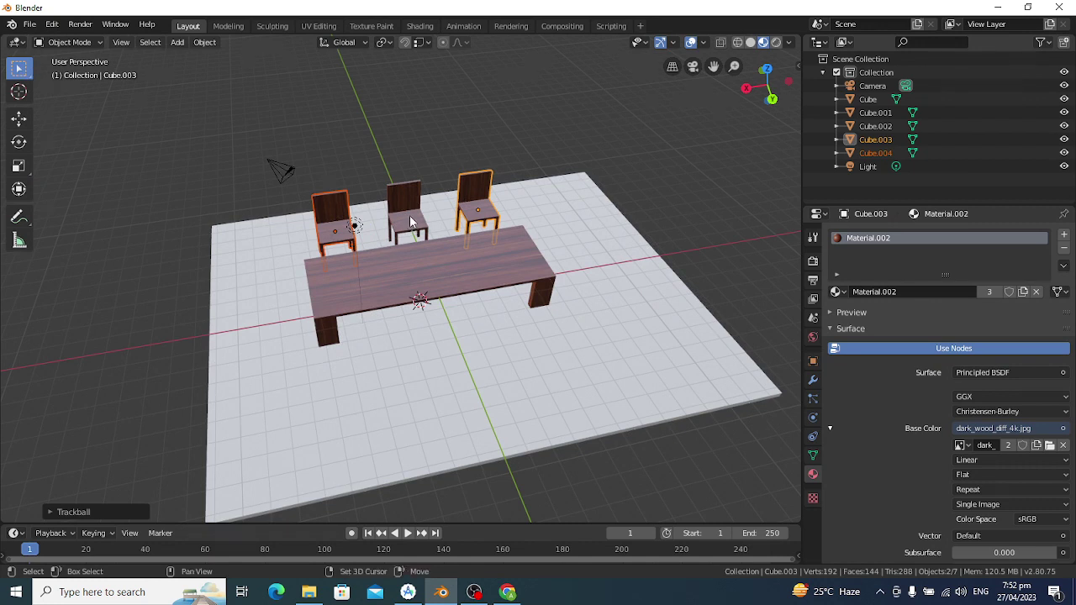
shift+click(410, 215)
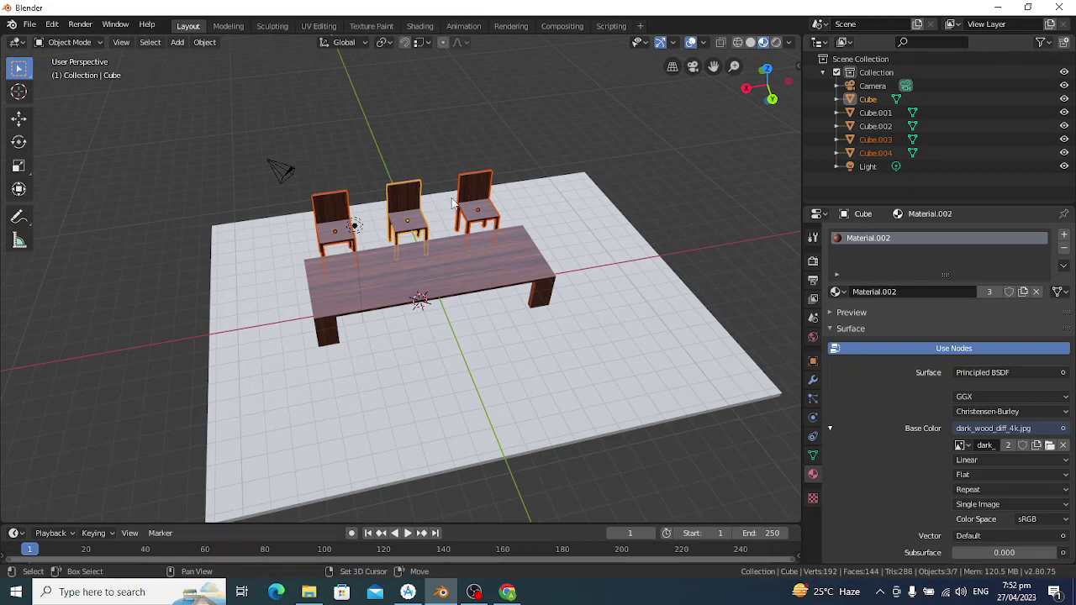
Duplicate the three chairs along Y onto the table's opposite side.
key(shift+d)
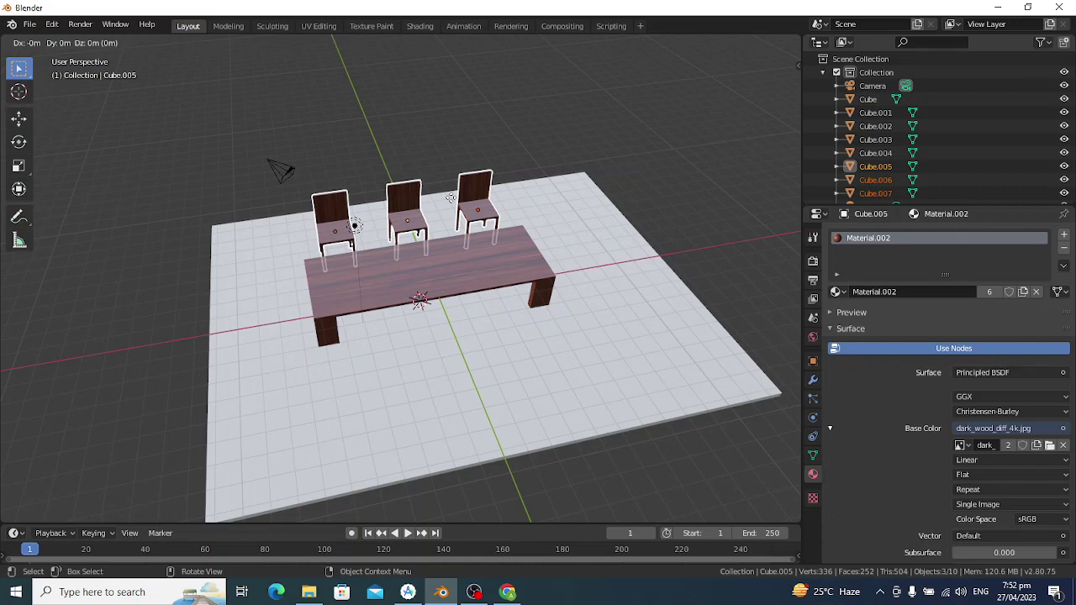
key(y)
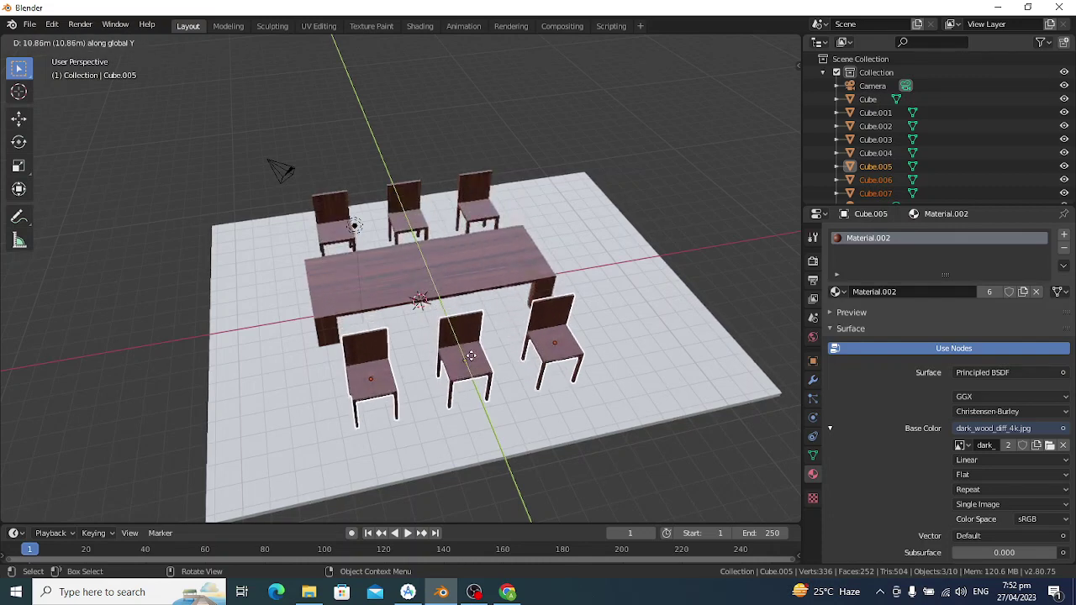
click(474, 365)
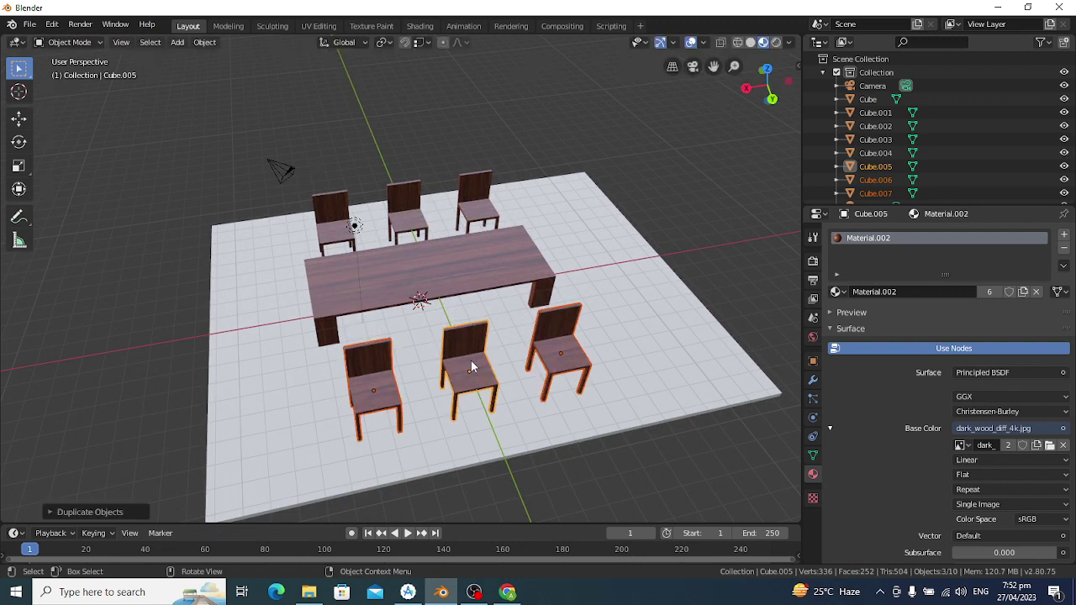
Rotate the copied row of chairs around Z so they face the table.
click(19, 149)
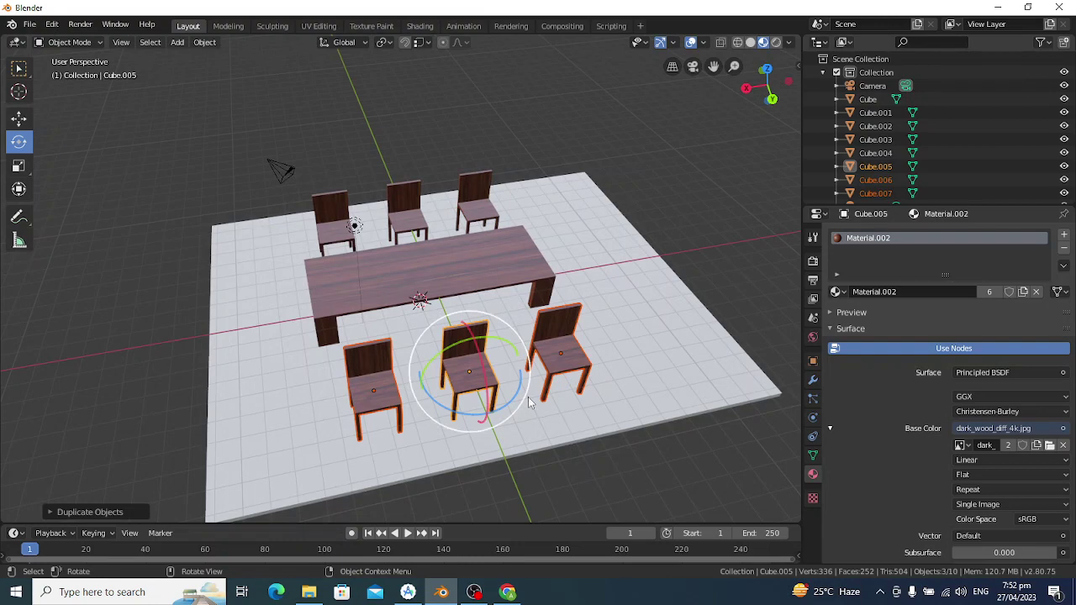
mouse_move(517, 391)
mouse_down()
mouse_move(395, 333)
mouse_move(402, 344)
mouse_up()
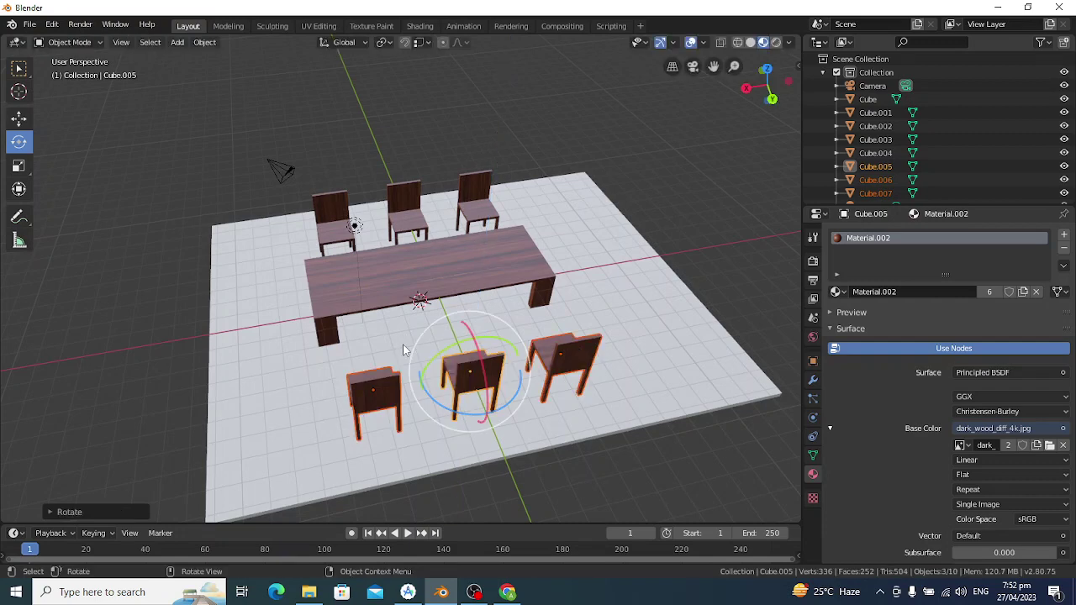
middle_drag(645, 324, 491, 336)
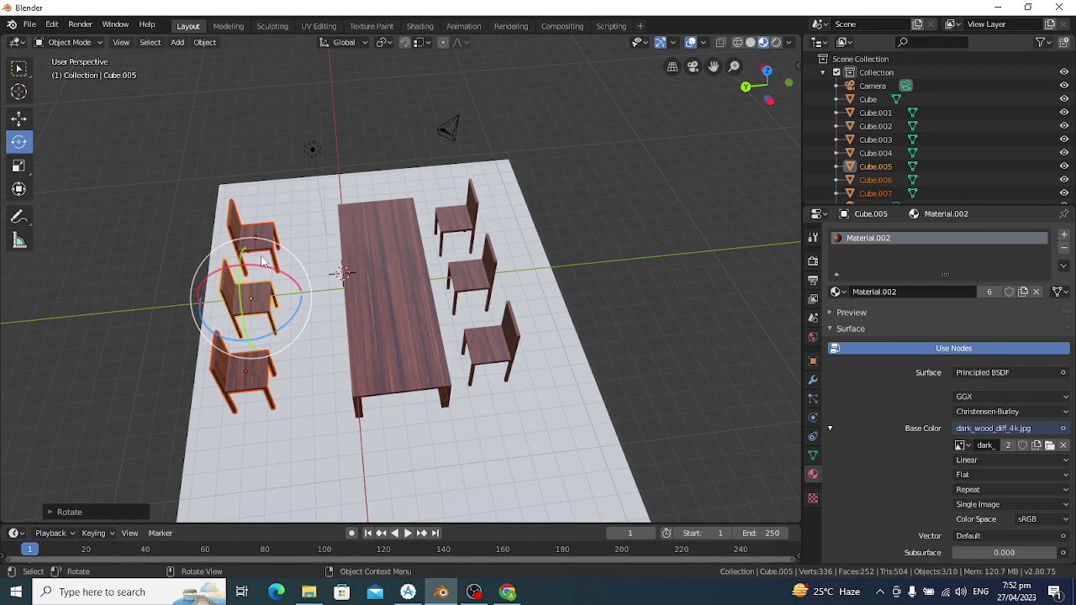
Move the turned chairs closer to the table along Y and adjust a far-side chair.
click(20, 189)
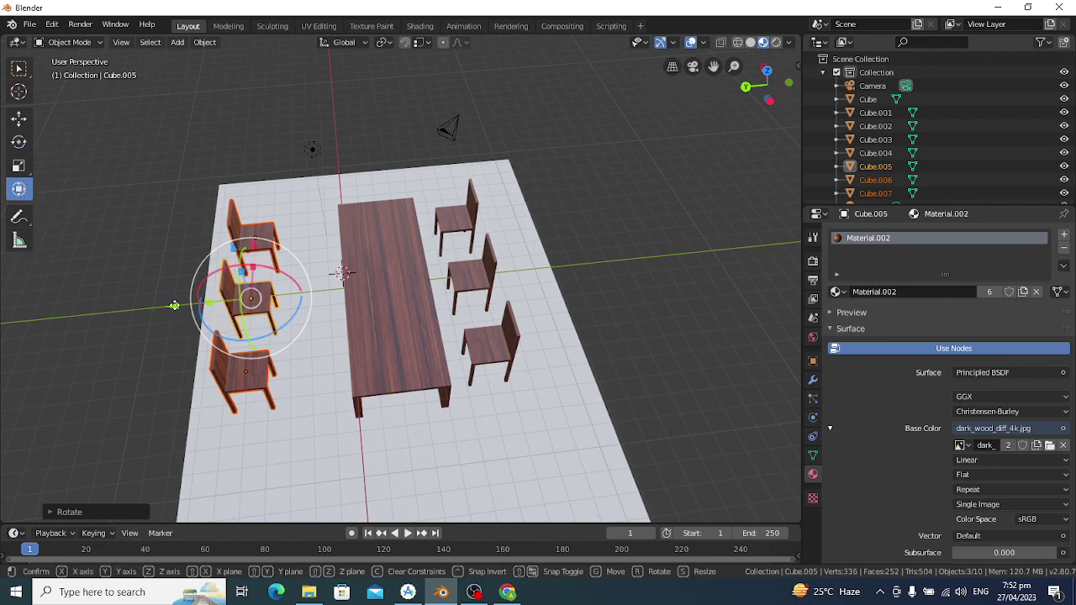
drag(175, 306, 205, 305)
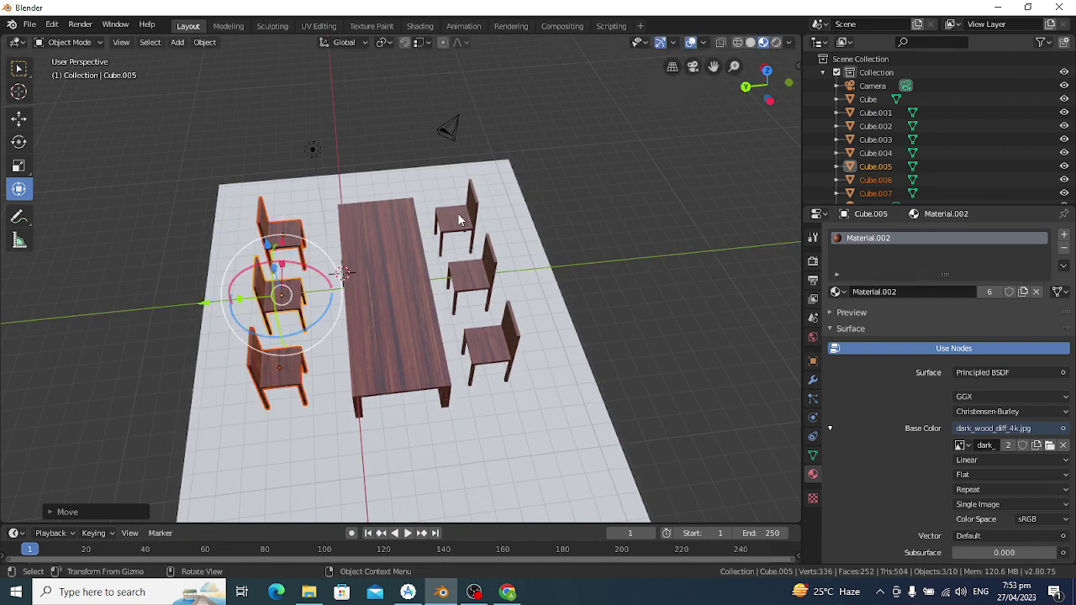
click(458, 217)
drag(457, 217, 458, 219)
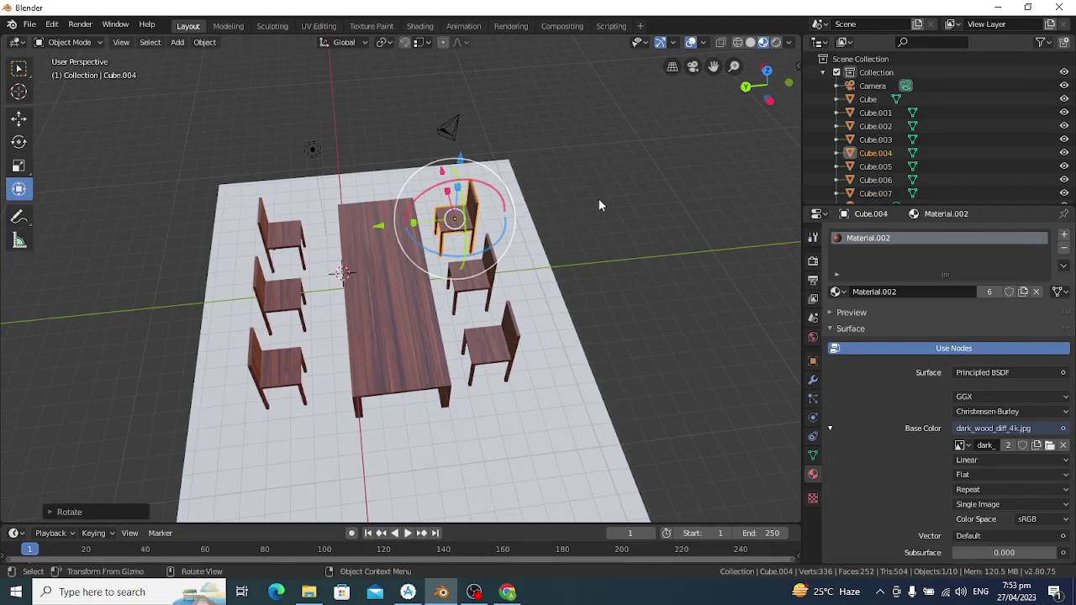
Select the three right-side chairs and shift them slightly away from the table.
click(598, 198)
click(18, 69)
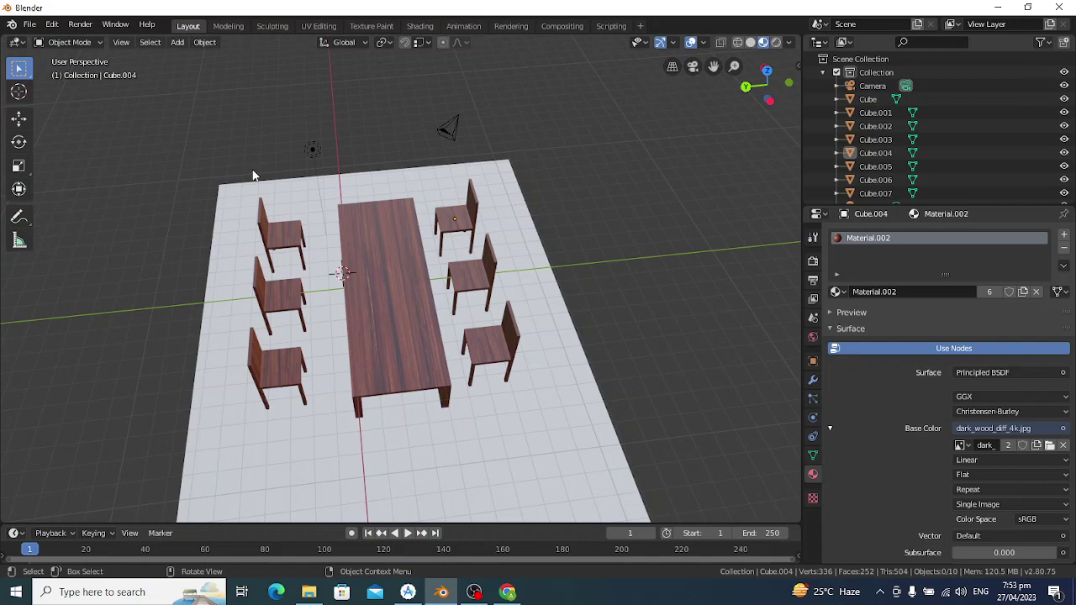
click(467, 224)
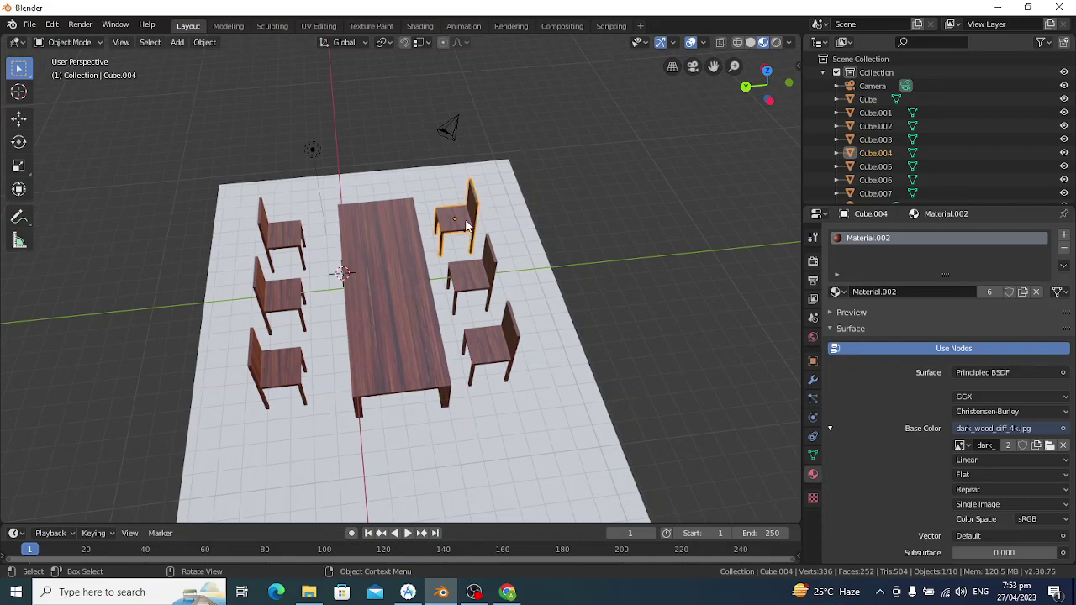
shift+click(471, 278)
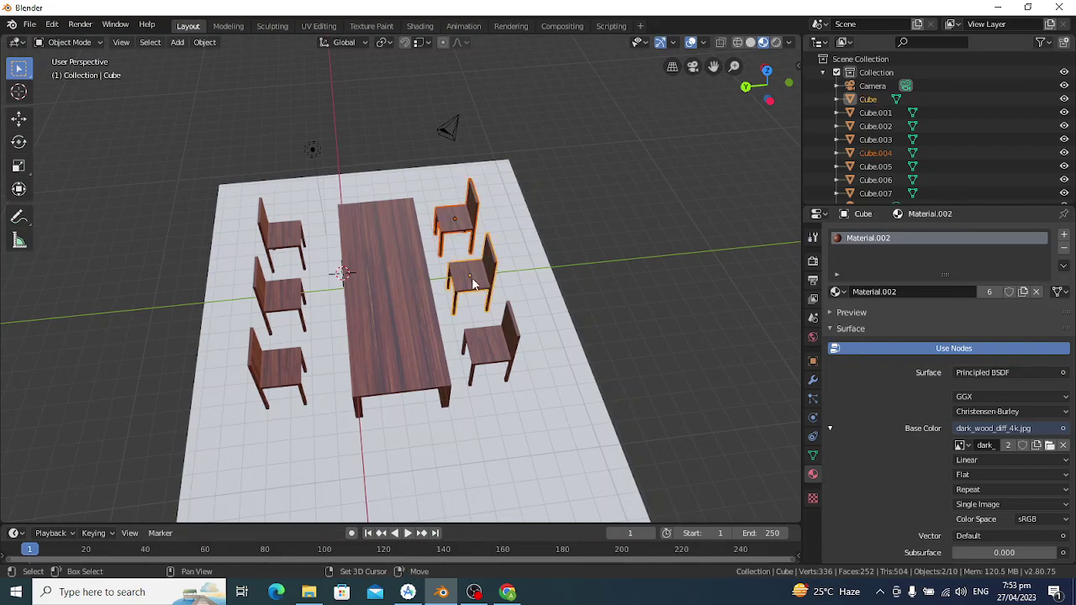
shift+click(493, 348)
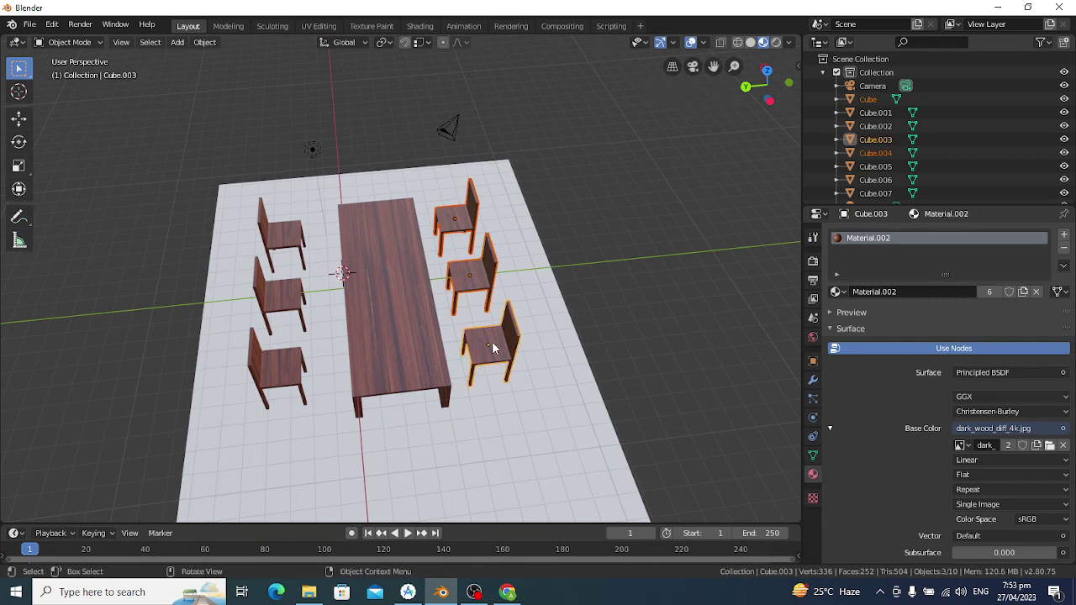
click(19, 189)
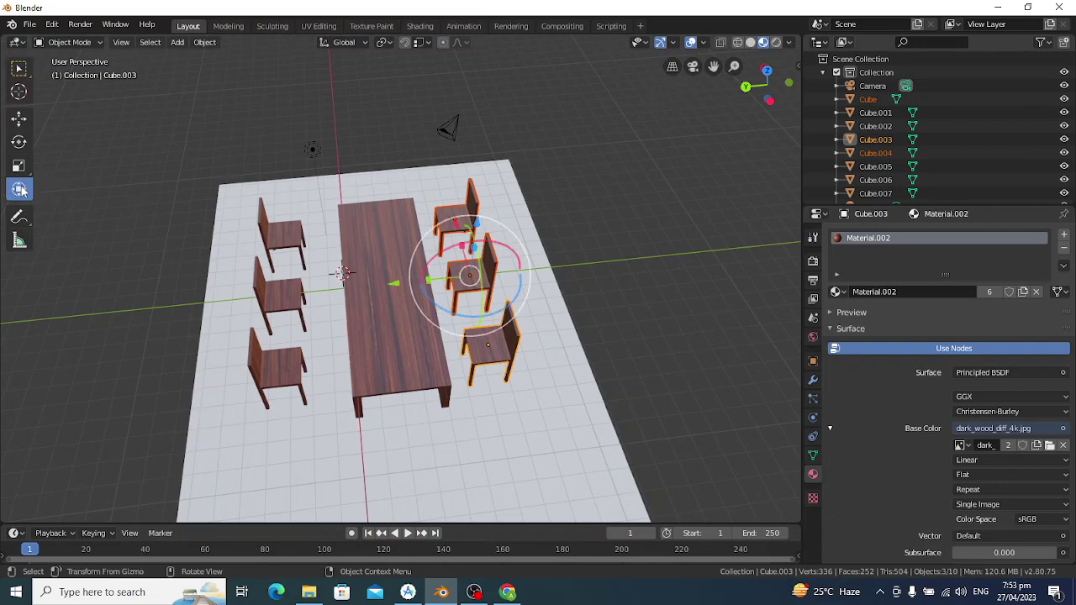
drag(395, 288, 399, 289)
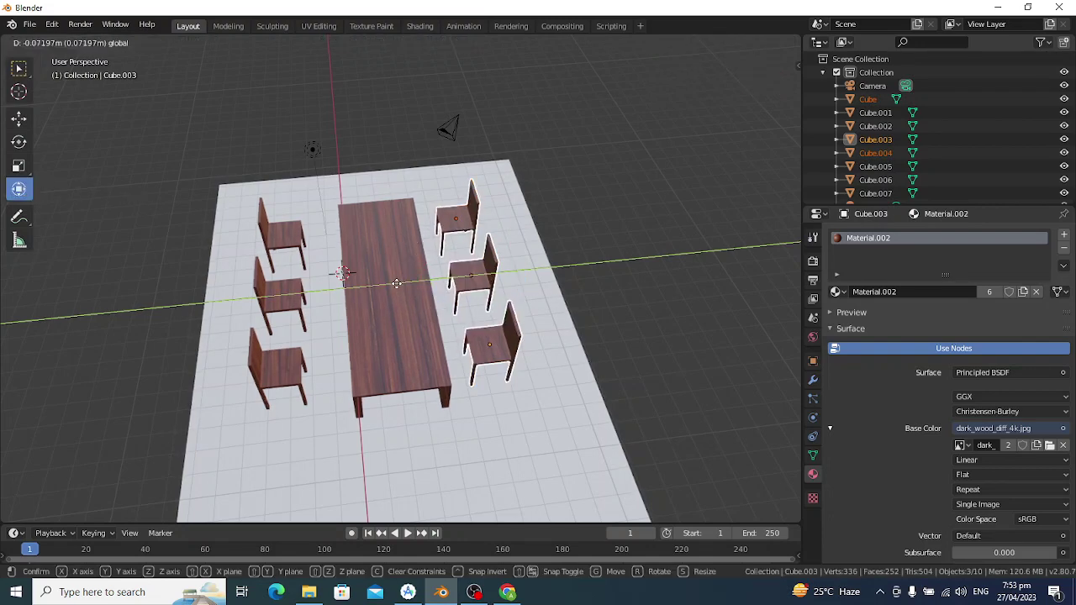
Check the six-chair arrangement from another angle and select the floor plane.
click(286, 230)
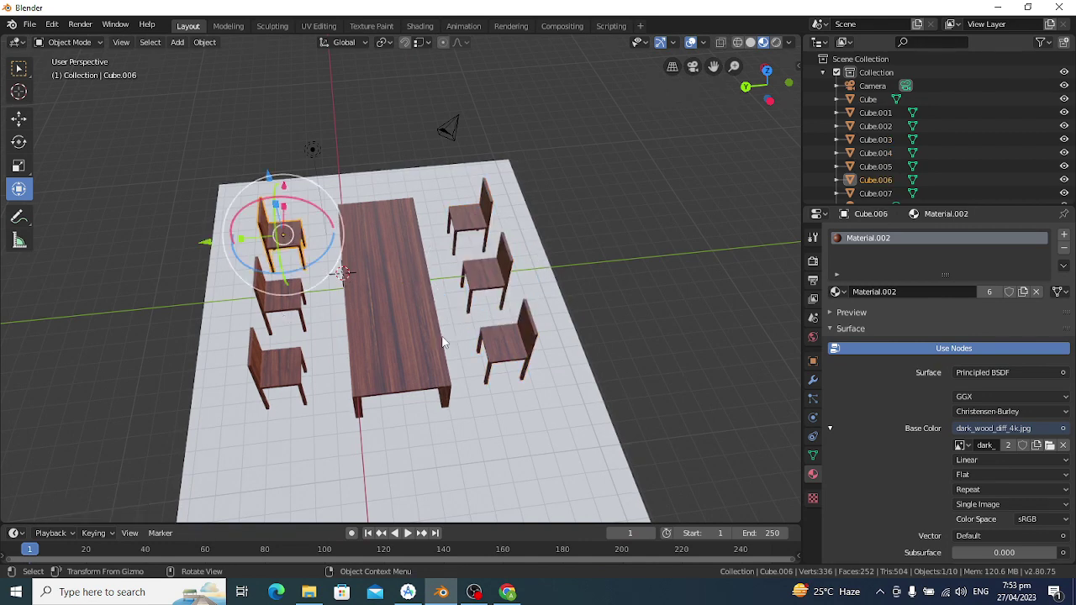
middle_drag(459, 267, 455, 269)
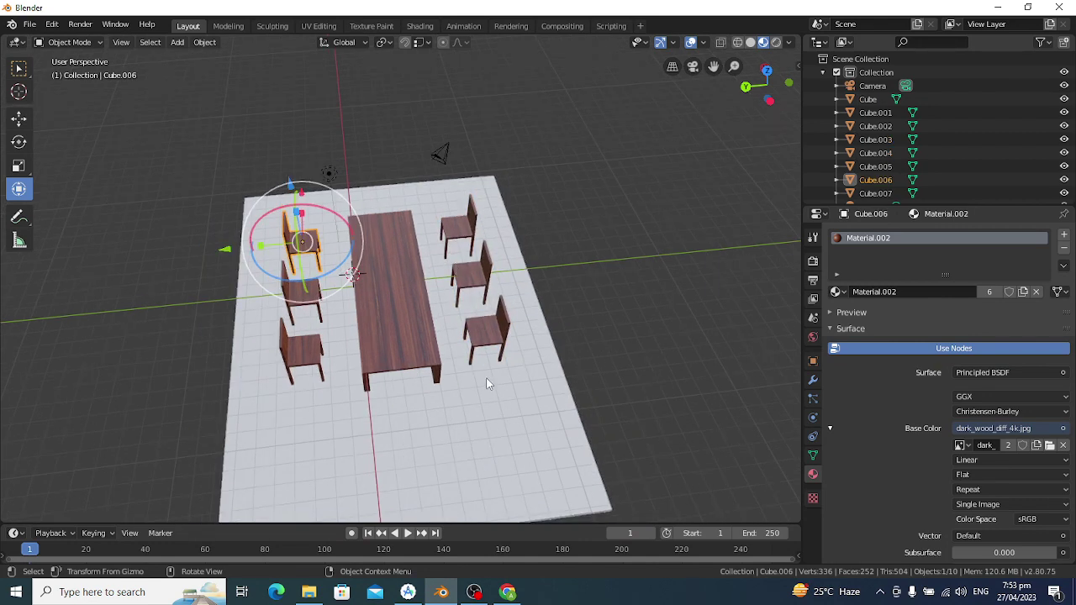
middle_drag(502, 407, 499, 406)
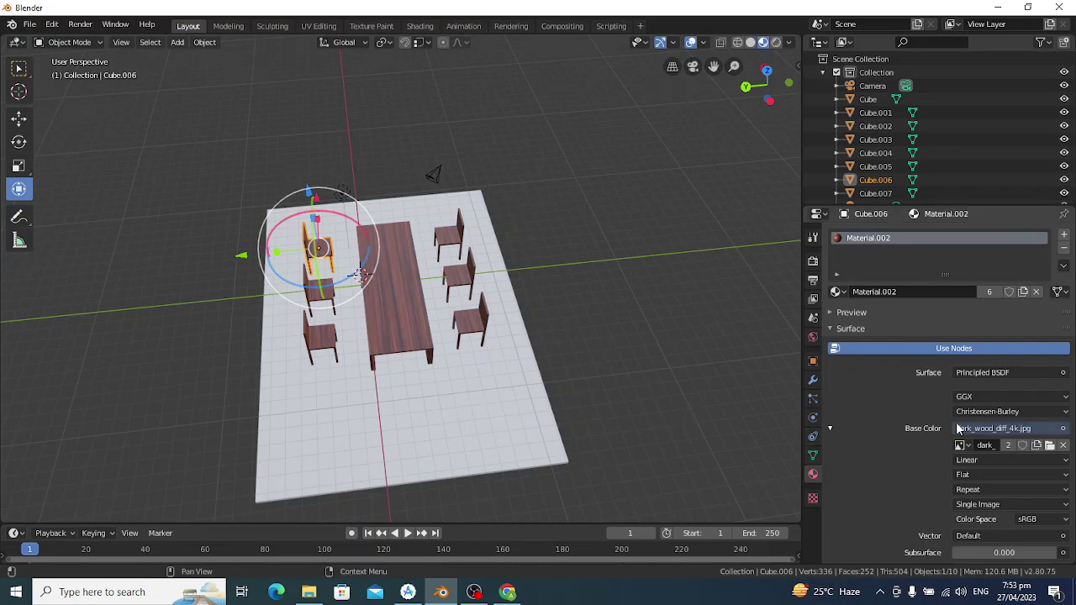
click(462, 379)
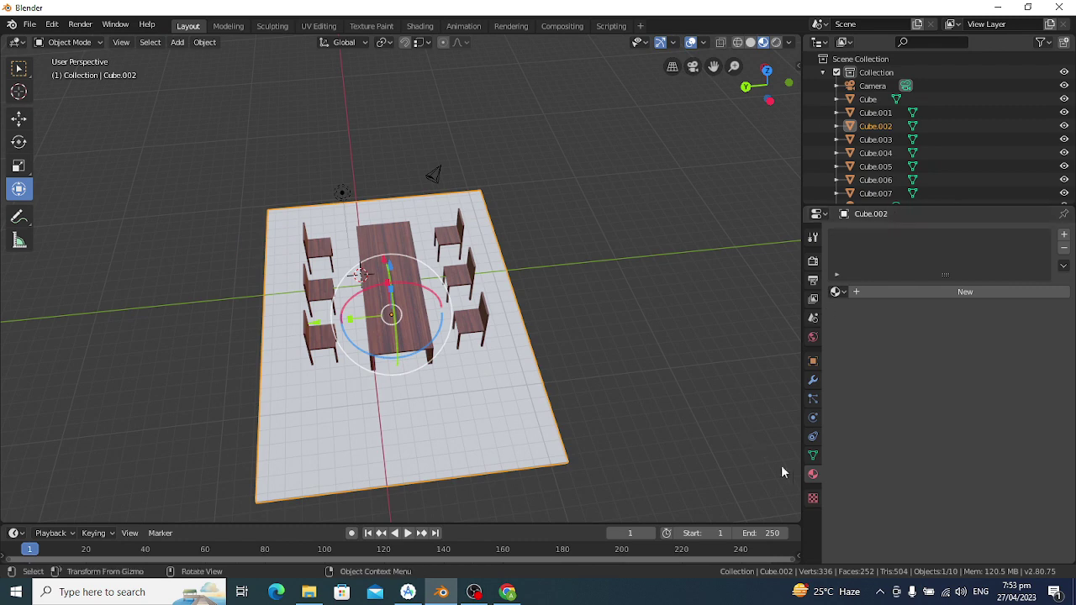
Create a floor material with rocky_gravel_diff_4k.jpg as its Base Color image texture.
click(924, 294)
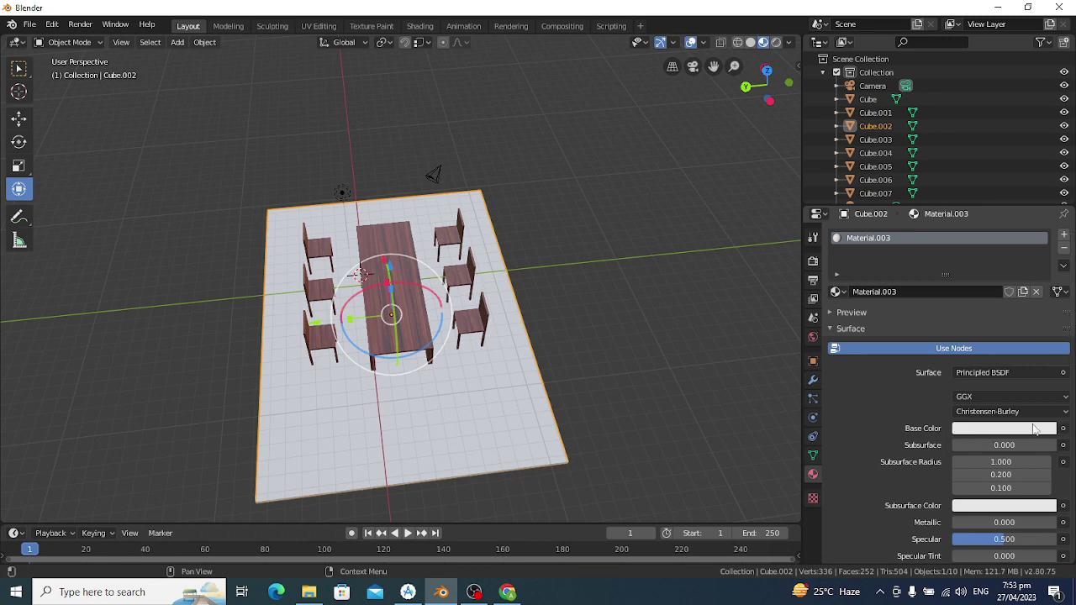
click(1063, 429)
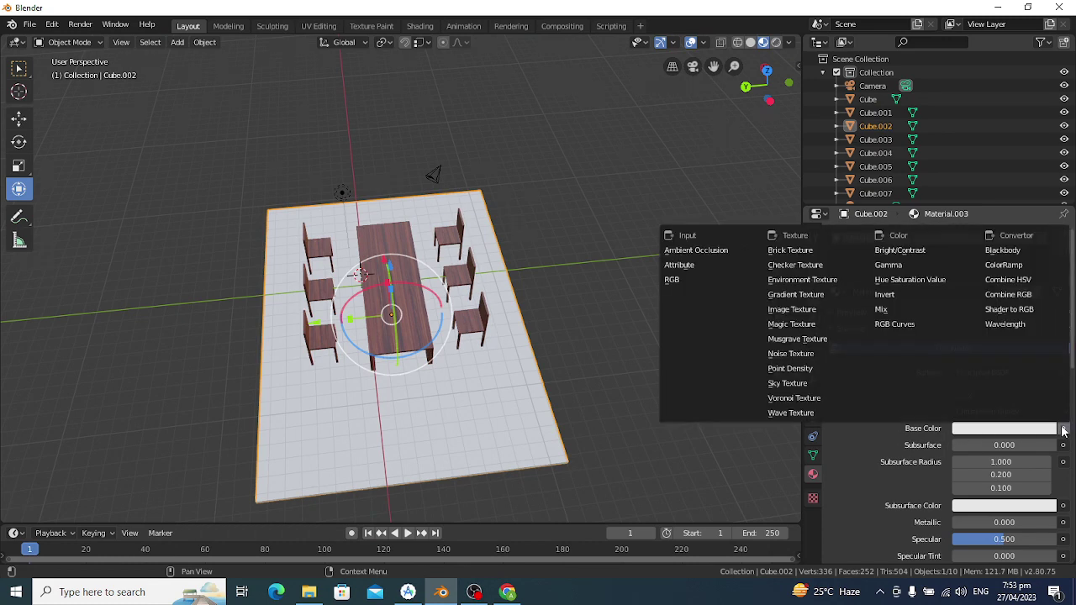
click(796, 313)
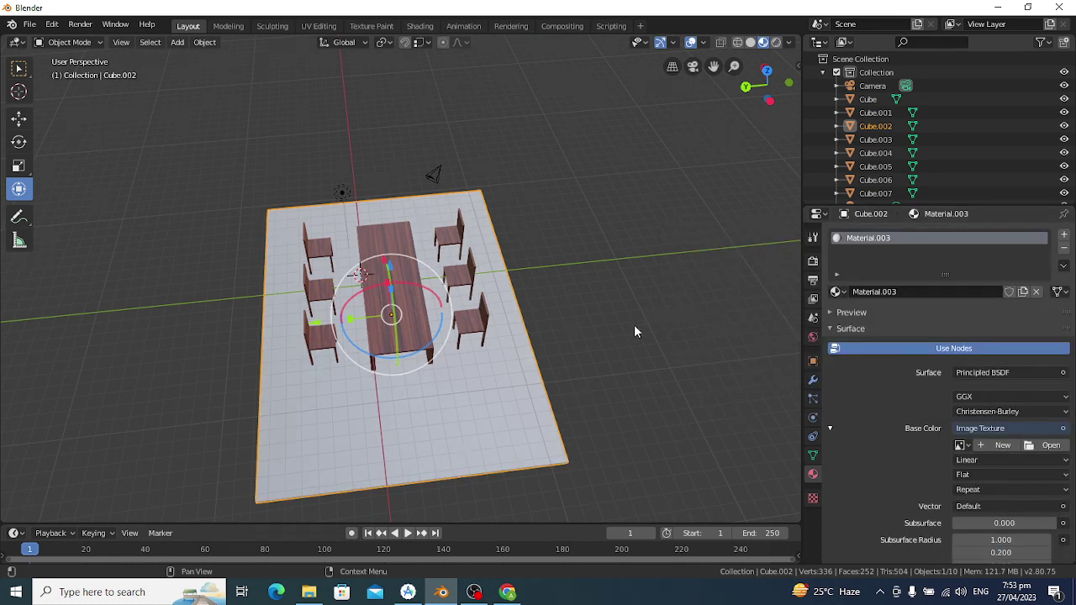
click(1049, 446)
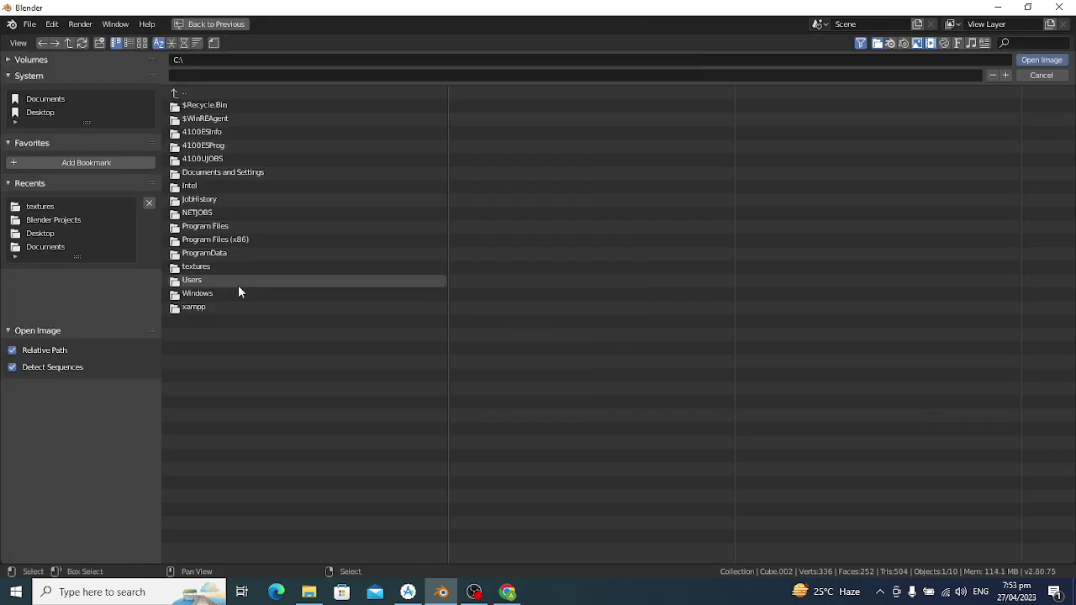
click(217, 267)
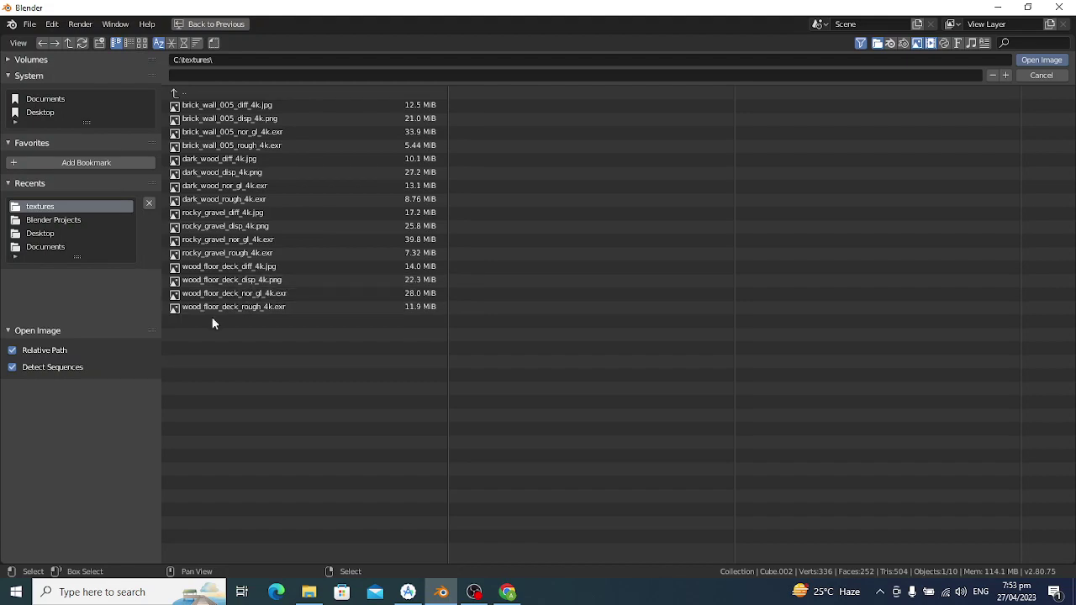
click(224, 215)
double_click(225, 214)
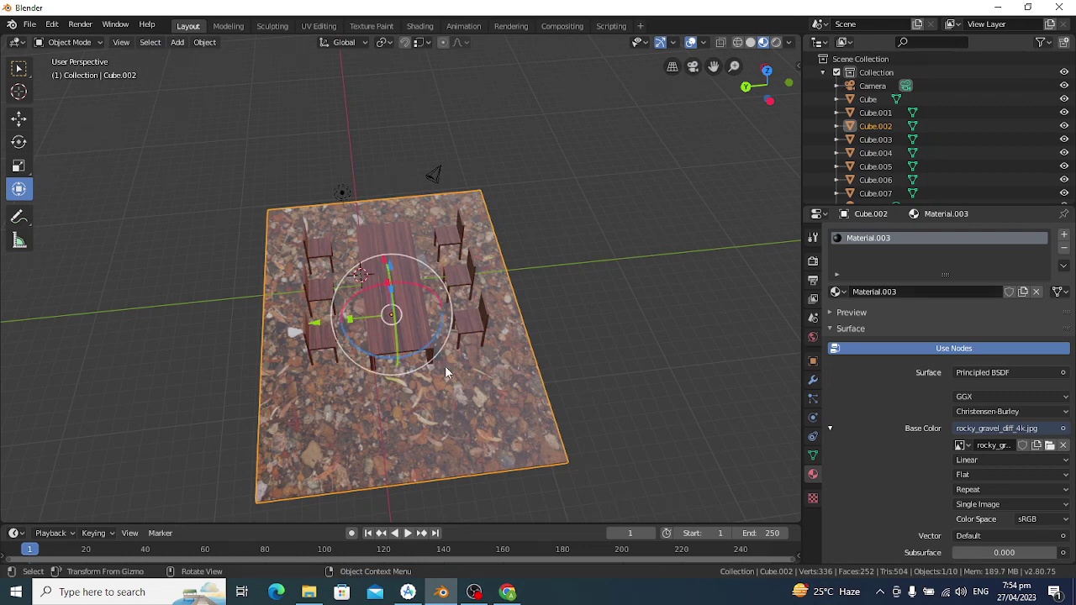
Deselect the floor and orbit and zoom to inspect the gravel-textured floor.
middle_drag(431, 353, 402, 377)
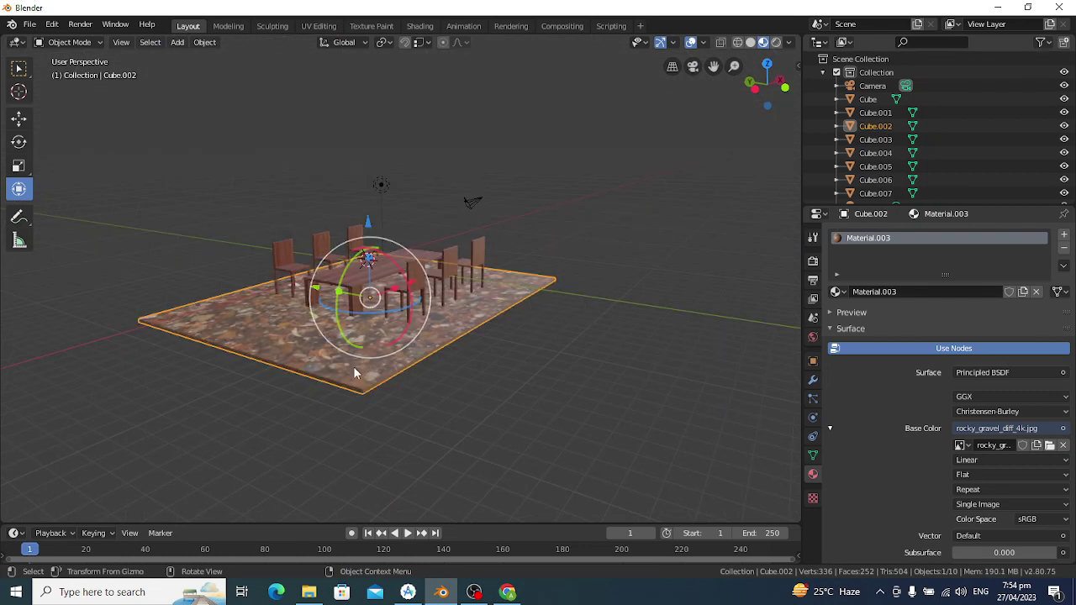
click(477, 409)
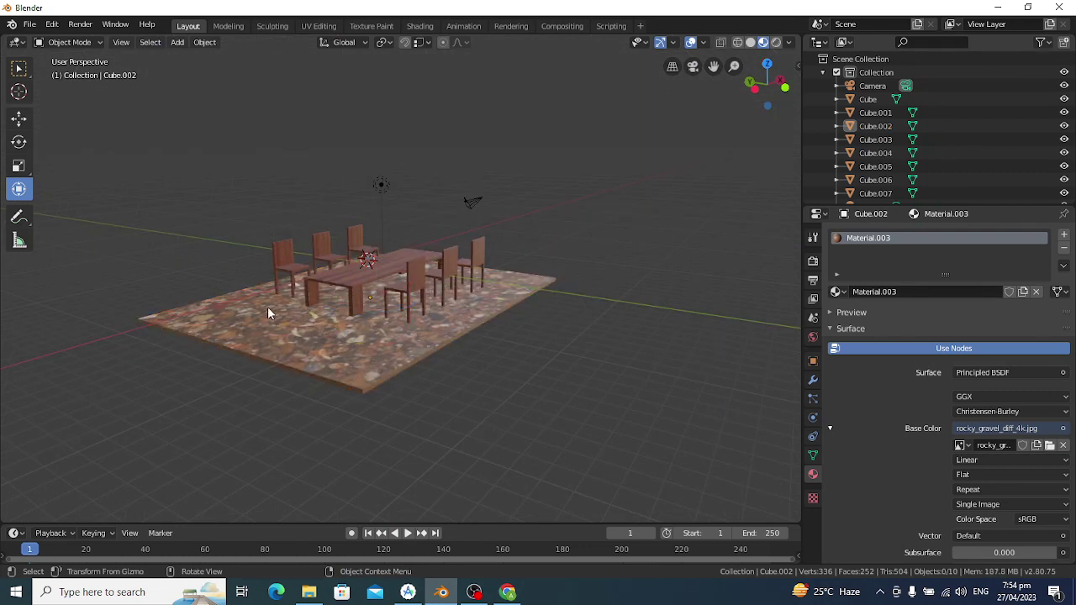
scroll(309, 330, up, 1)
scroll(309, 329, up, 1)
scroll(309, 330, up, 2)
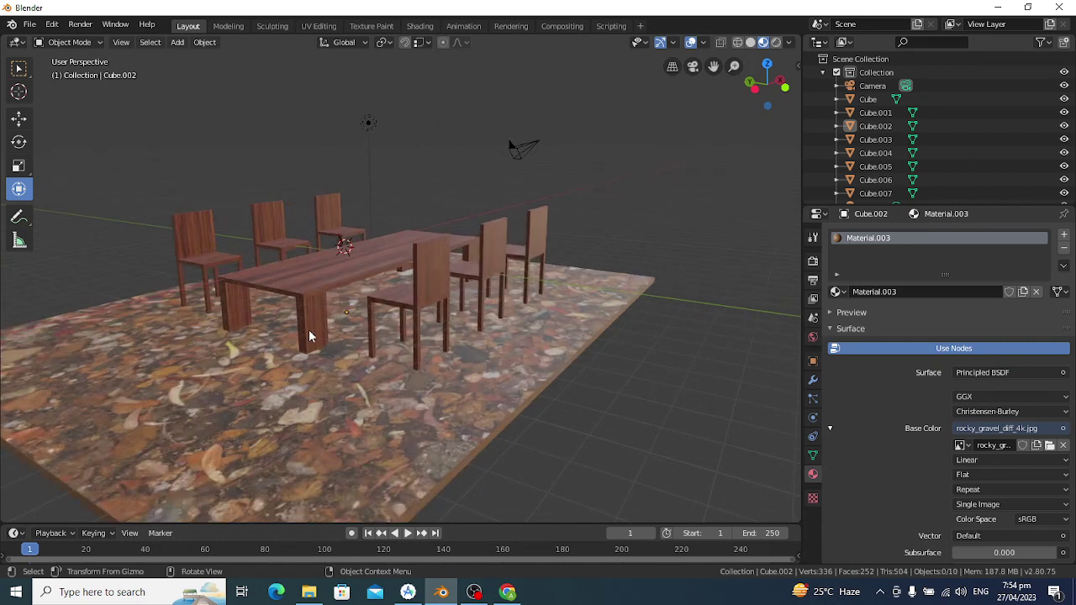
scroll(287, 340, up, 1)
mouse_move(287, 341)
middle_down()
mouse_move(312, 391)
mouse_move(276, 368)
mouse_move(335, 387)
mouse_move(321, 378)
mouse_move(272, 414)
mouse_move(303, 398)
mouse_move(357, 444)
mouse_move(341, 427)
mouse_move(351, 438)
mouse_move(363, 387)
middle_up()
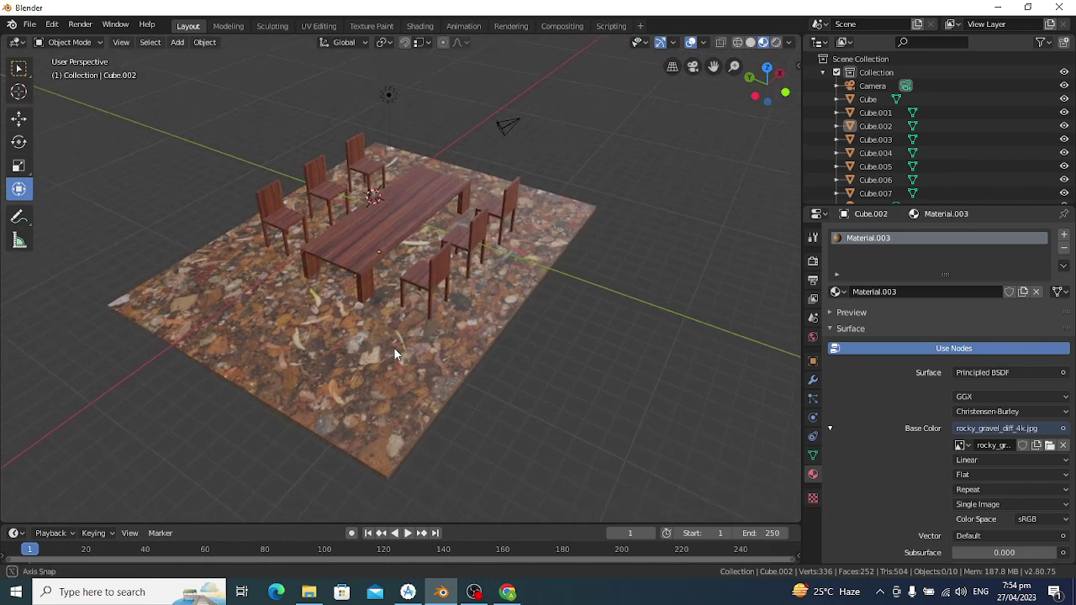
middle_drag(394, 348, 391, 374)
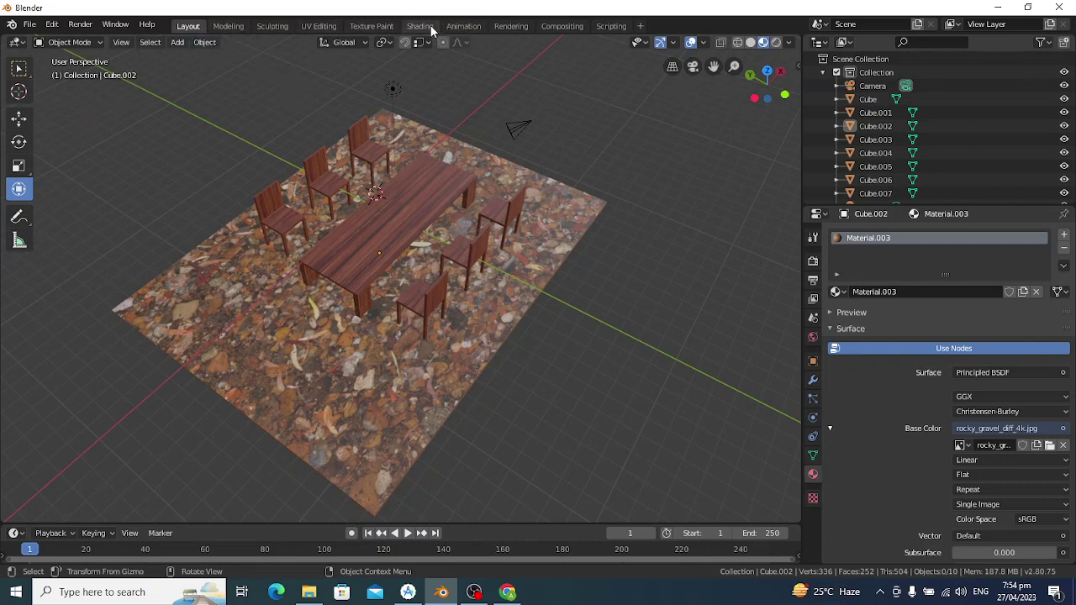
In Shading, add Texture Coordinate and Mapping nodes to the floor's gravel Image Texture via Ctrl+T.
click(432, 30)
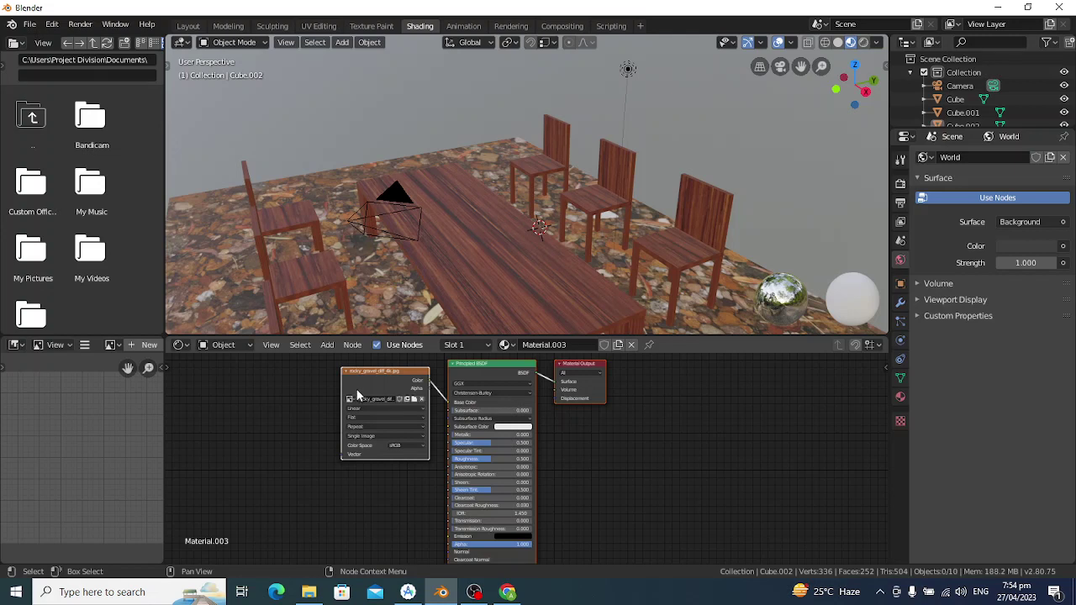
click(376, 308)
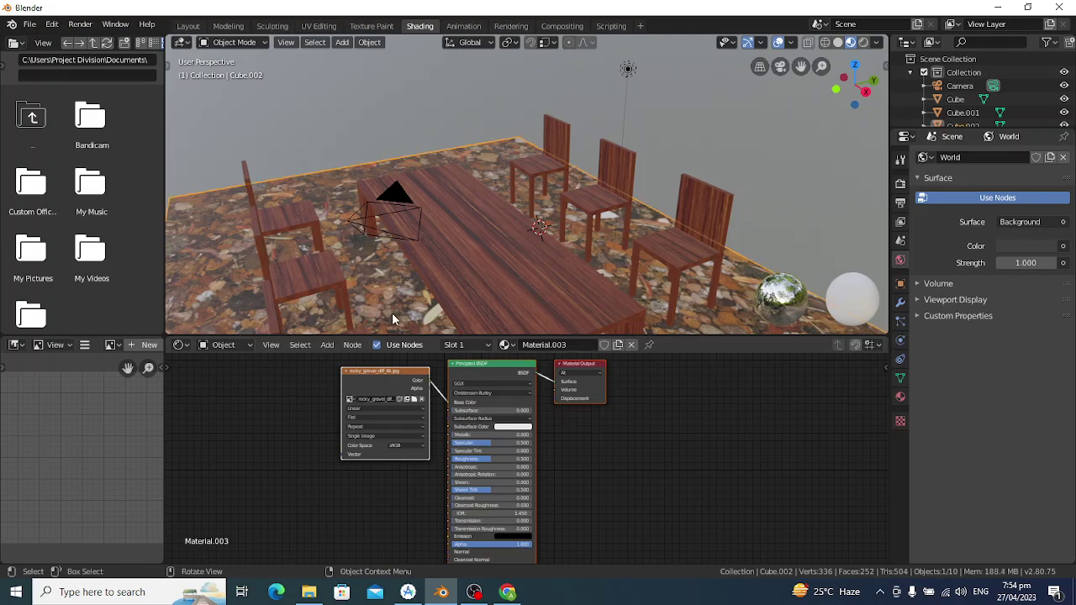
click(361, 388)
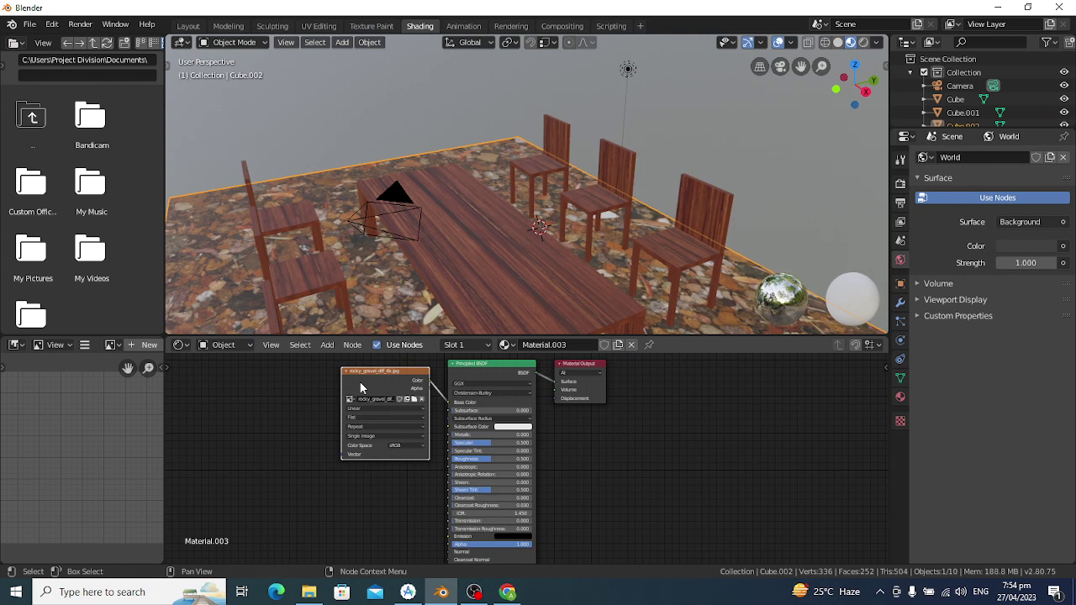
key(ctrl)
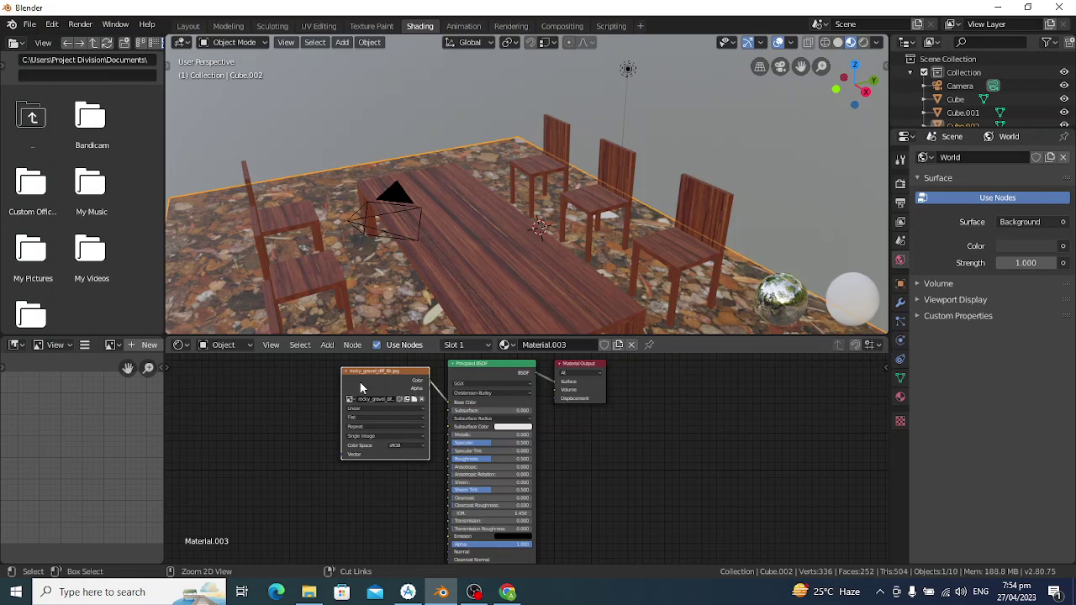
key(ctrl+t)
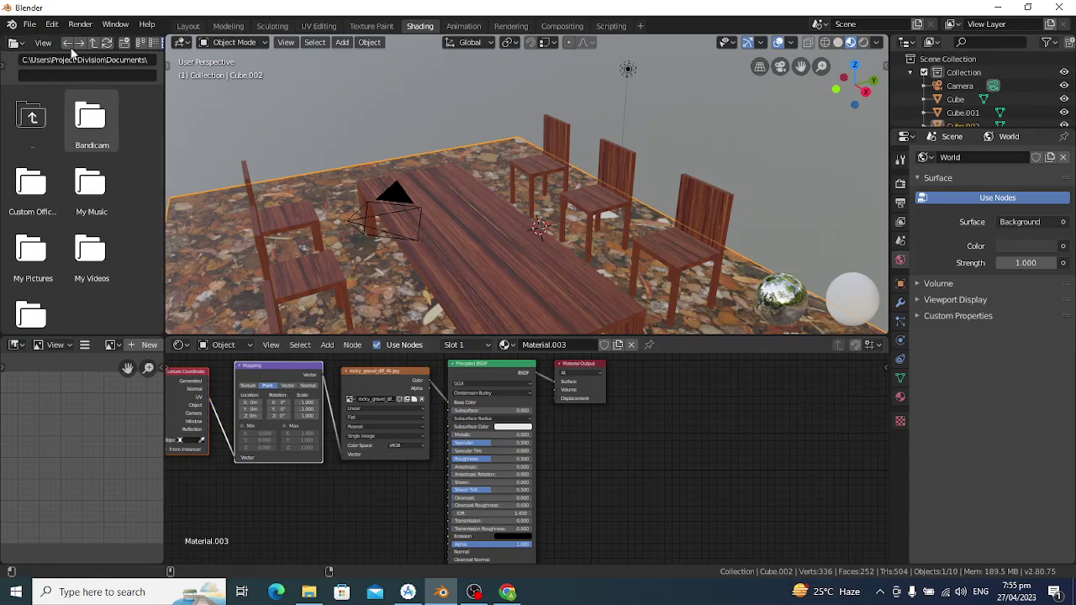
click(80, 24)
mouse_move(52, 23)
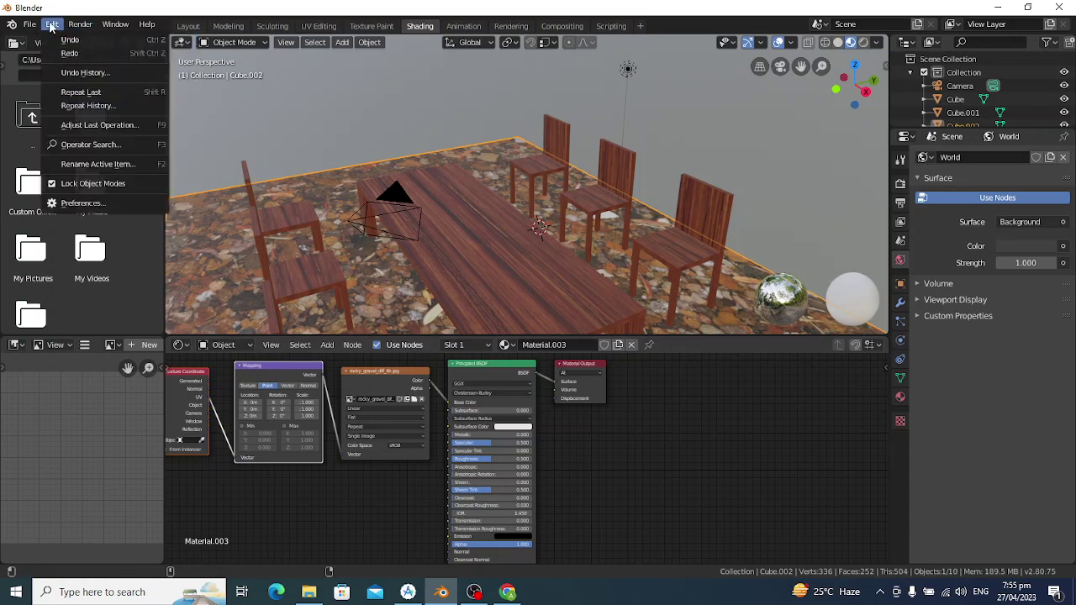
click(61, 204)
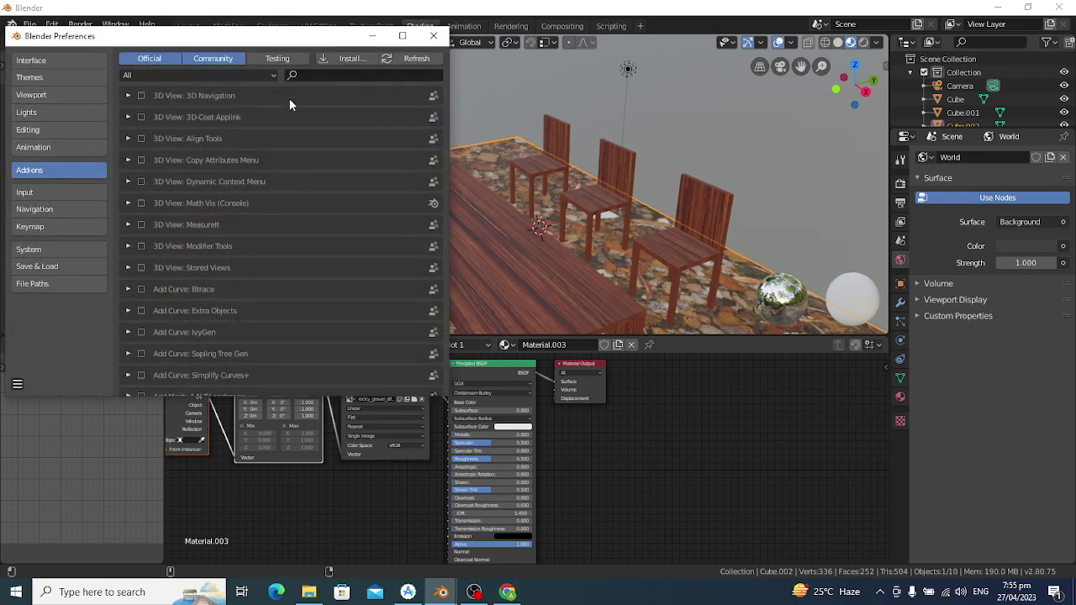
click(316, 75)
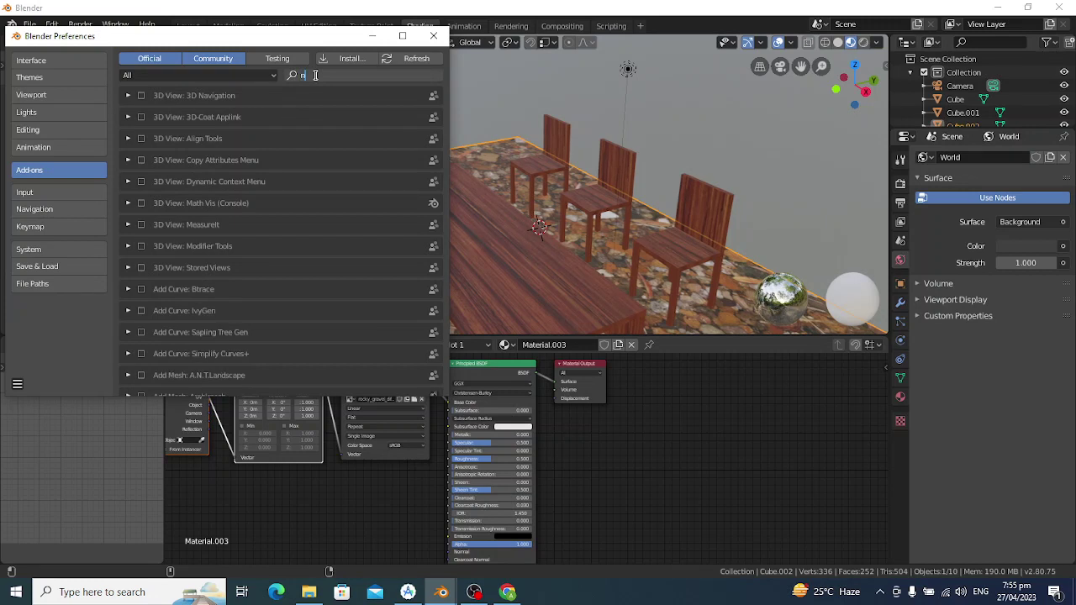
text(node)
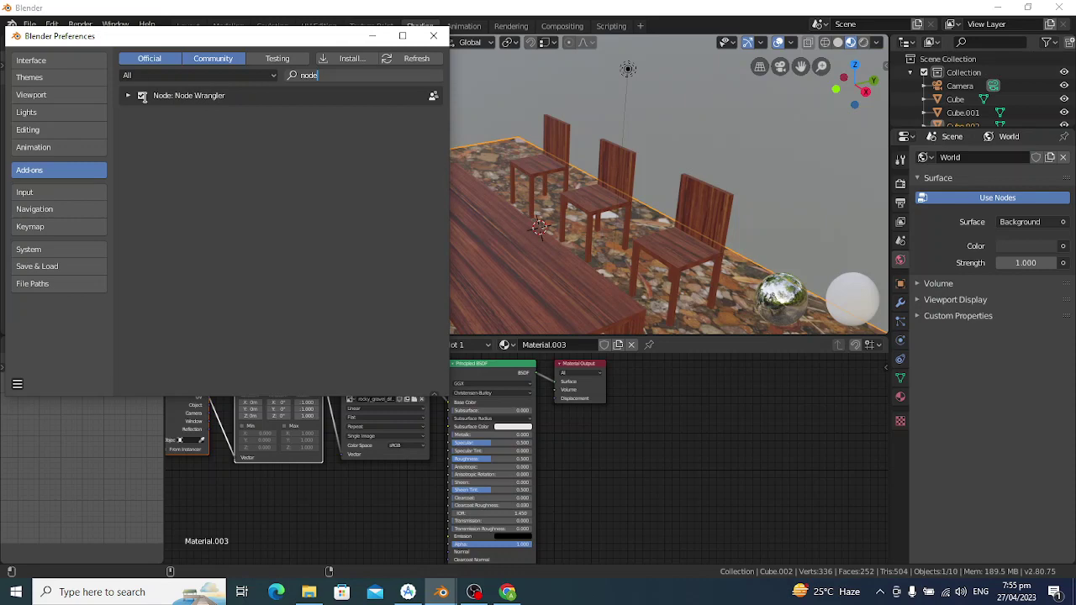
Close the preferences window and bring the floor's texture nodes into view.
click(434, 36)
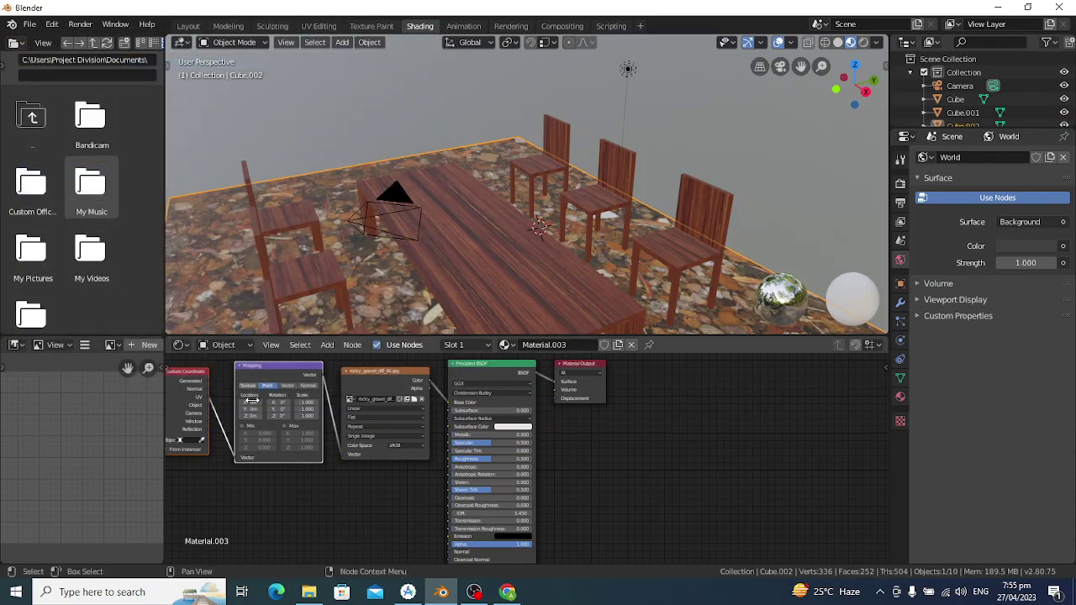
click(384, 389)
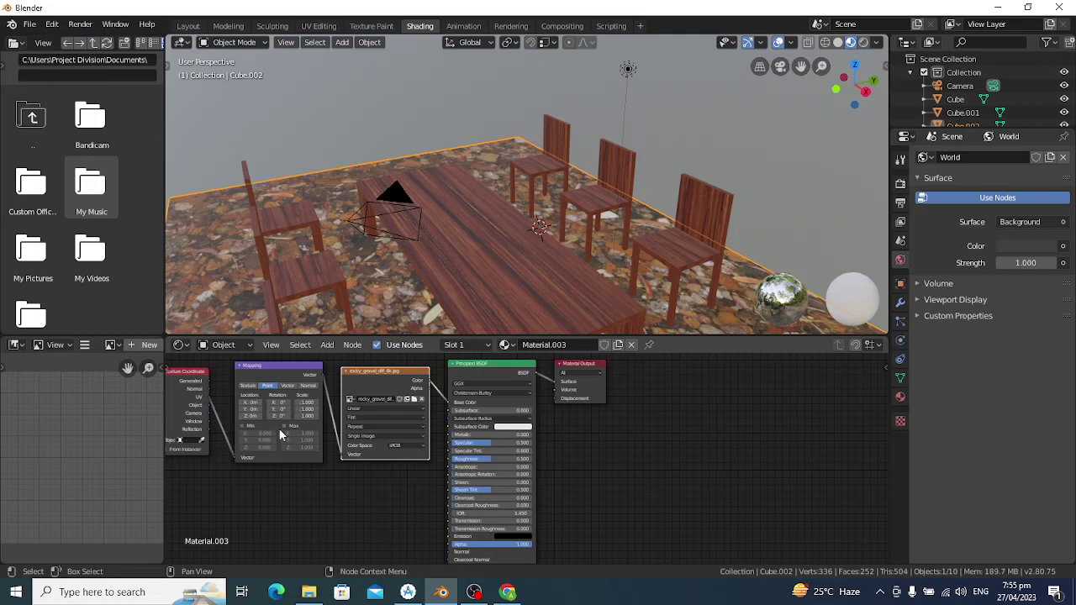
scroll(278, 428, up, 1)
scroll(278, 428, up, 1)
scroll(278, 428, up, 1)
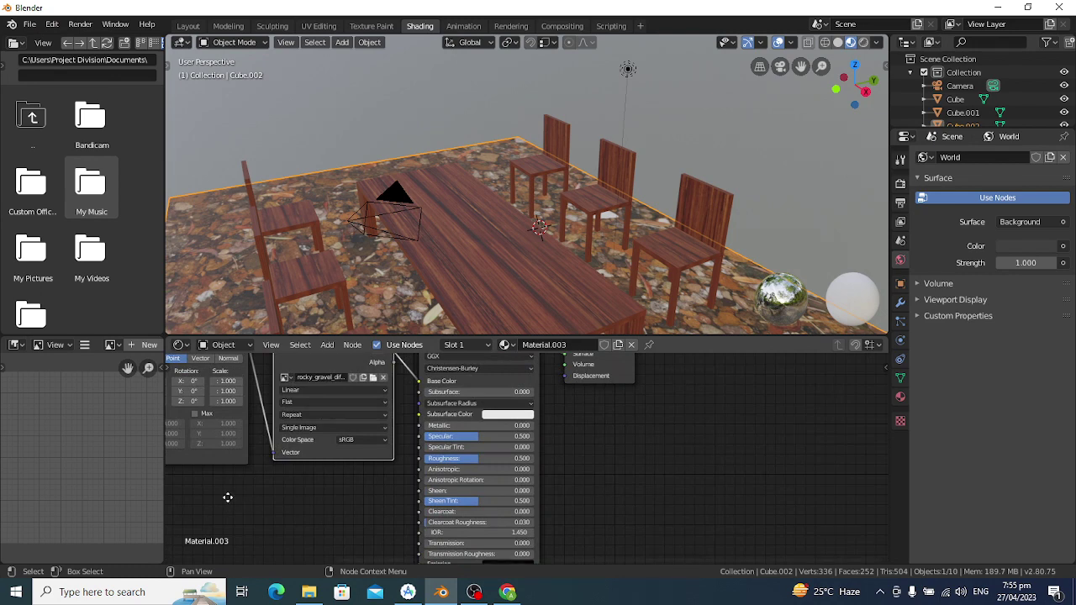
middle_drag(228, 497, 368, 511)
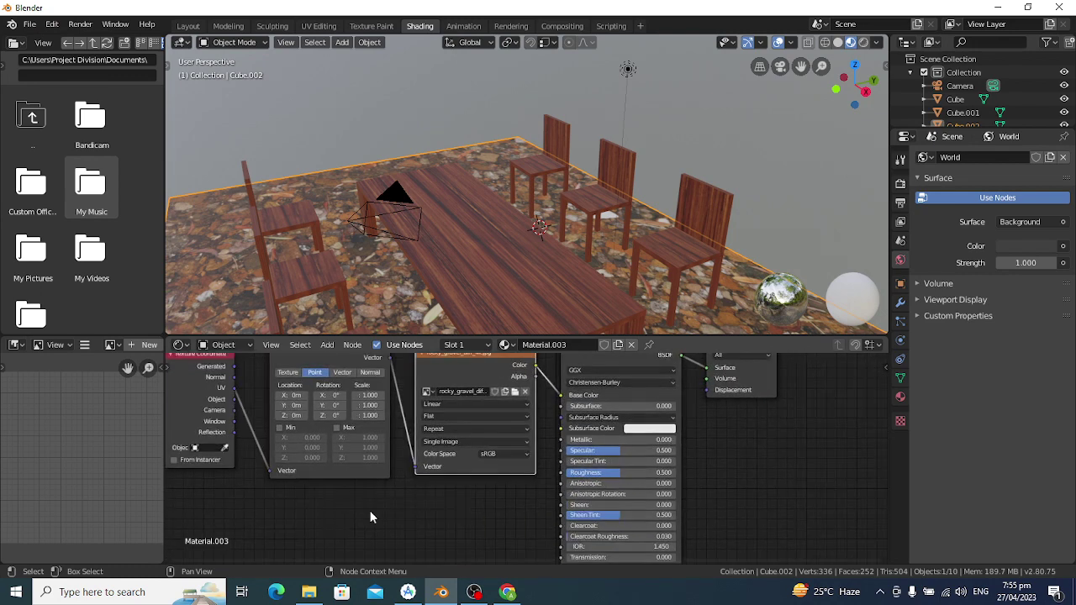
scroll(362, 488, up, 1)
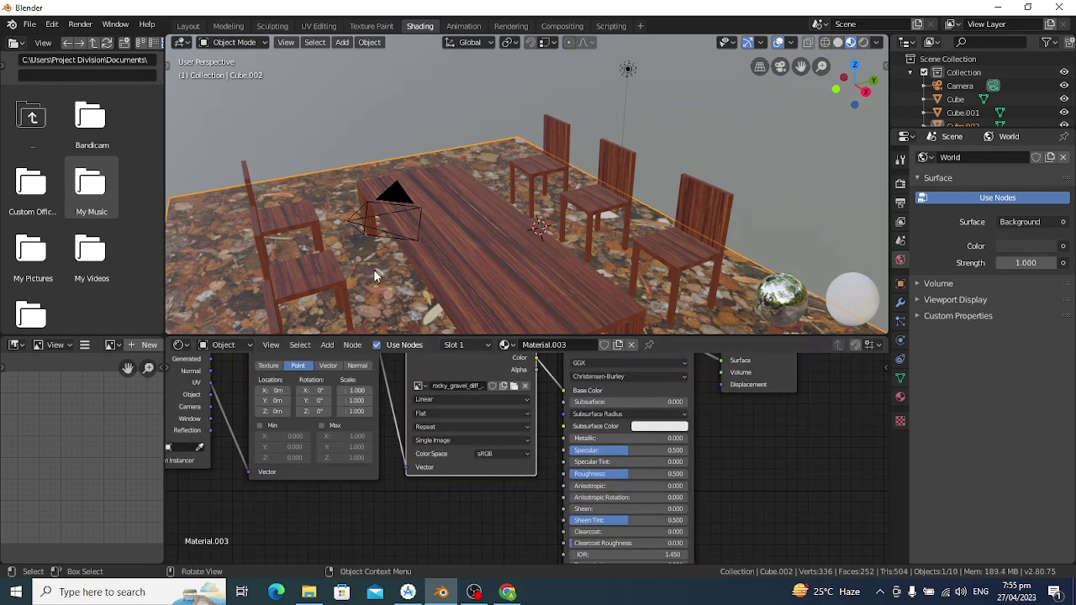
Set the floor Mapping node's Scale X and Scale Y to 10.
click(353, 391)
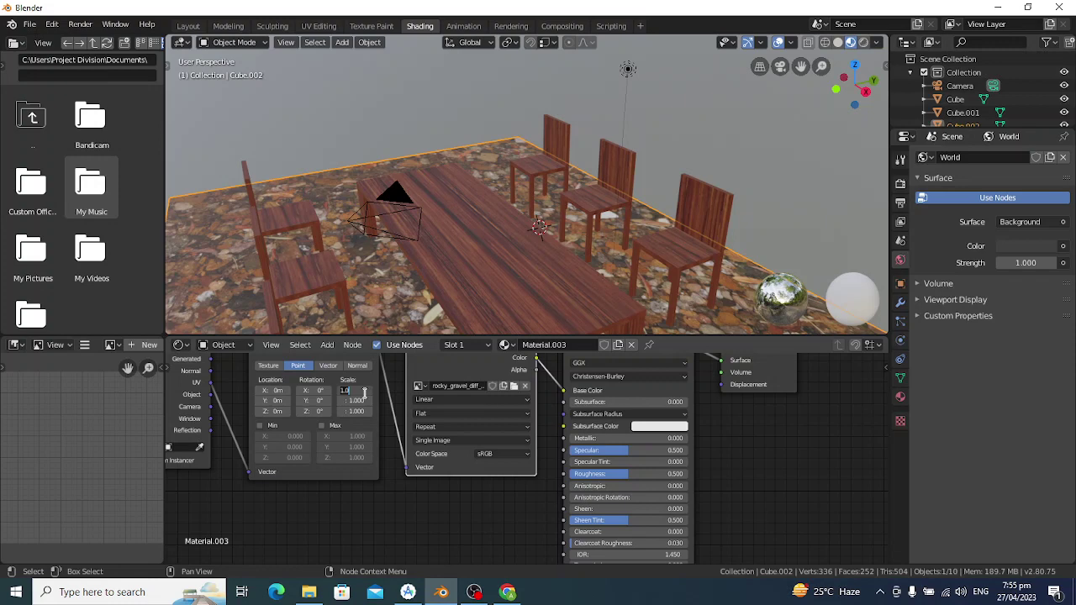
text(5)
key(Return)
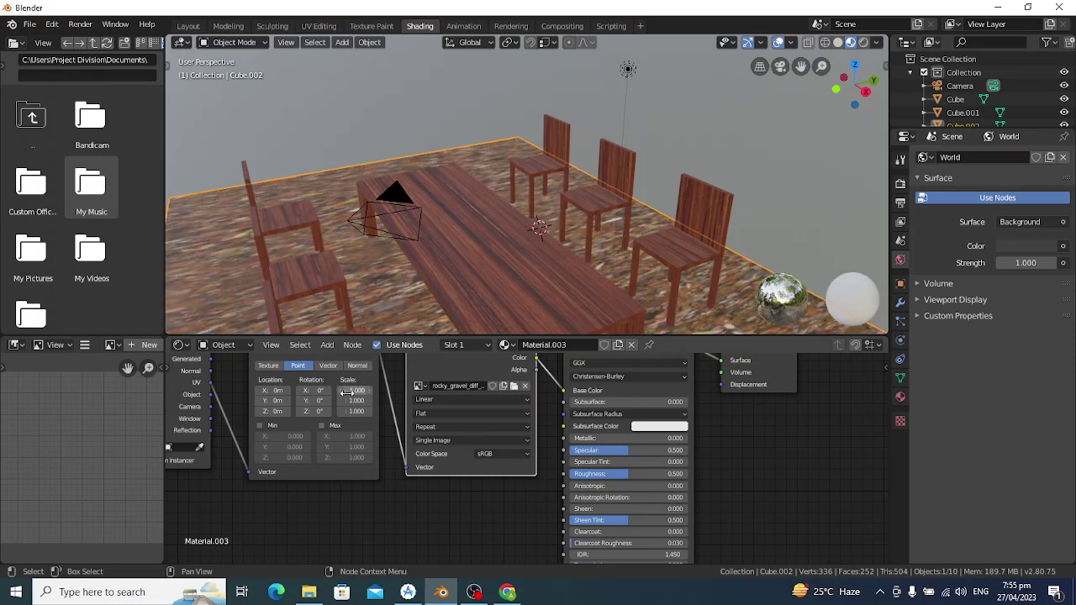
click(350, 391)
text(1)
text(0)
key(BackSpace)
key(BackSpace)
text(10)
key(Return)
click(353, 391)
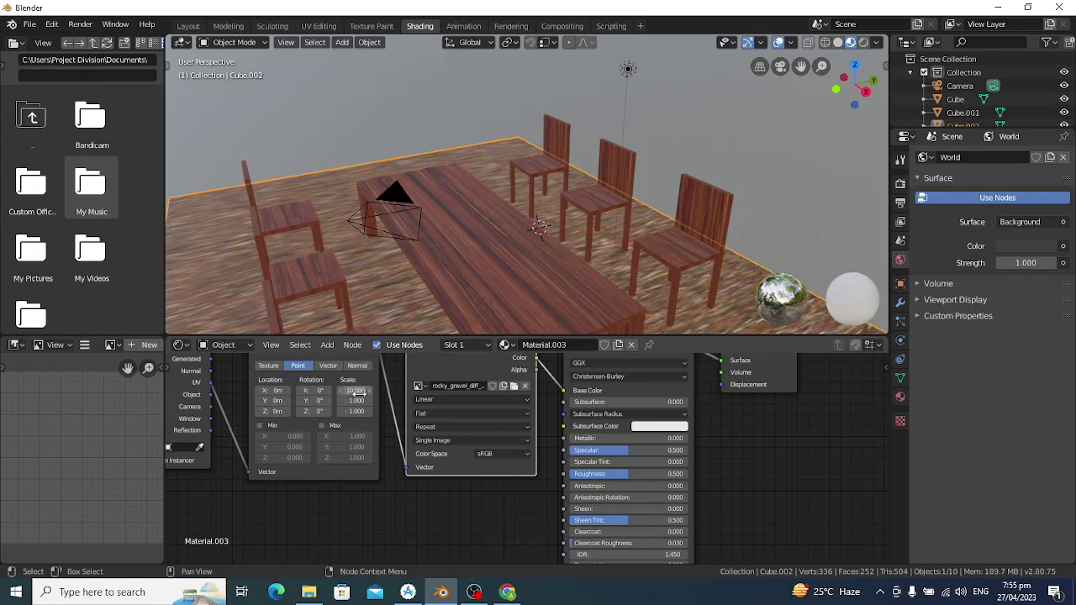
text(10)
click(353, 401)
text(1)
text(0)
key(Return)
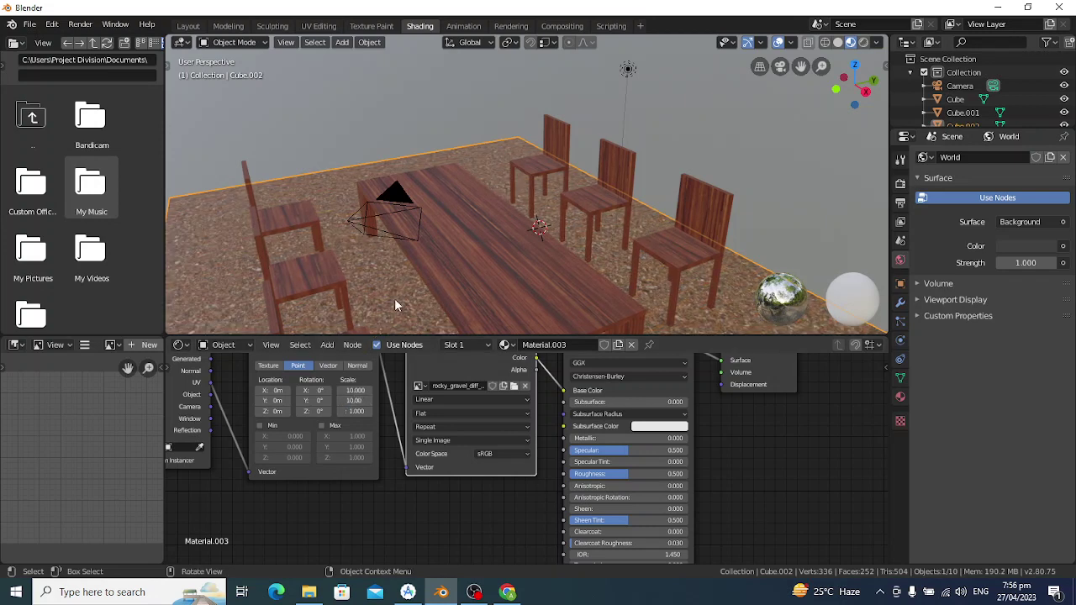
Set the floor Mapping node's Scale Z to 10.
click(352, 412)
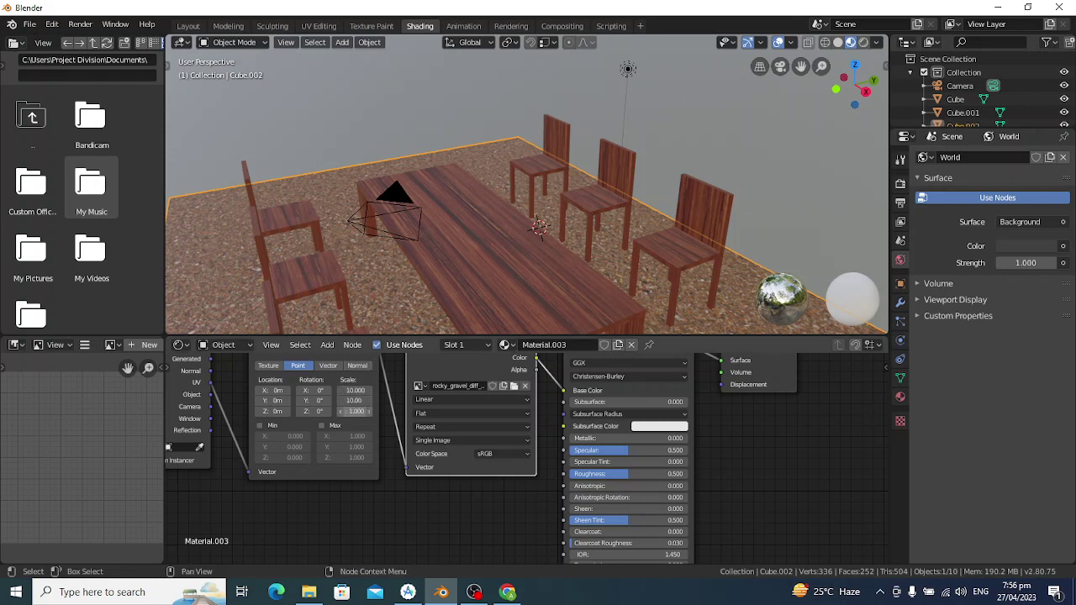
text(10)
key(Return)
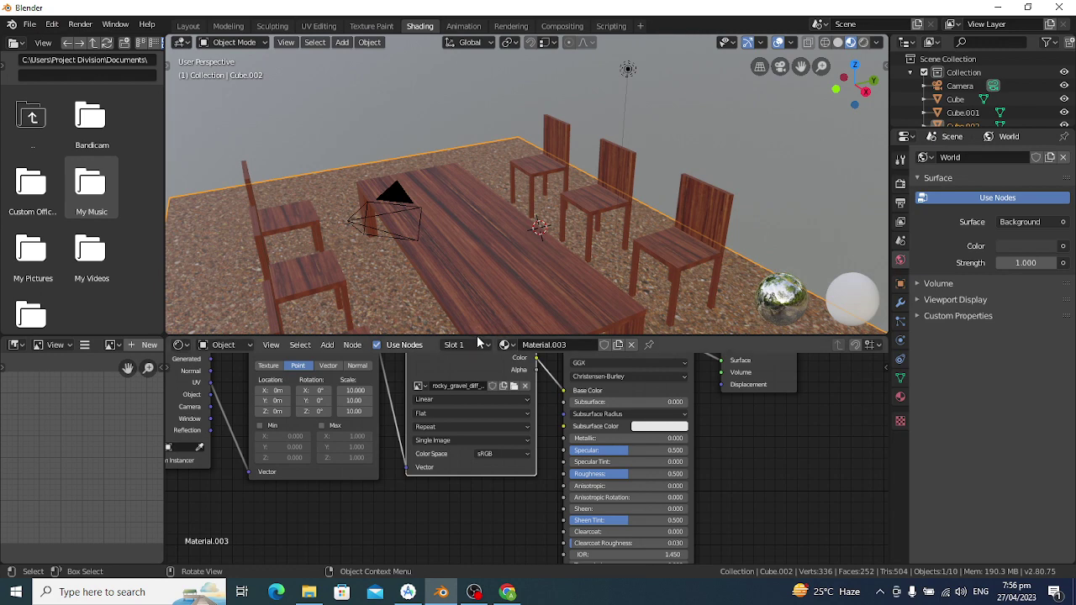
Enlarge the 3D viewport and orbit and zoom to inspect the finely tiled gravel floor.
drag(480, 338, 474, 452)
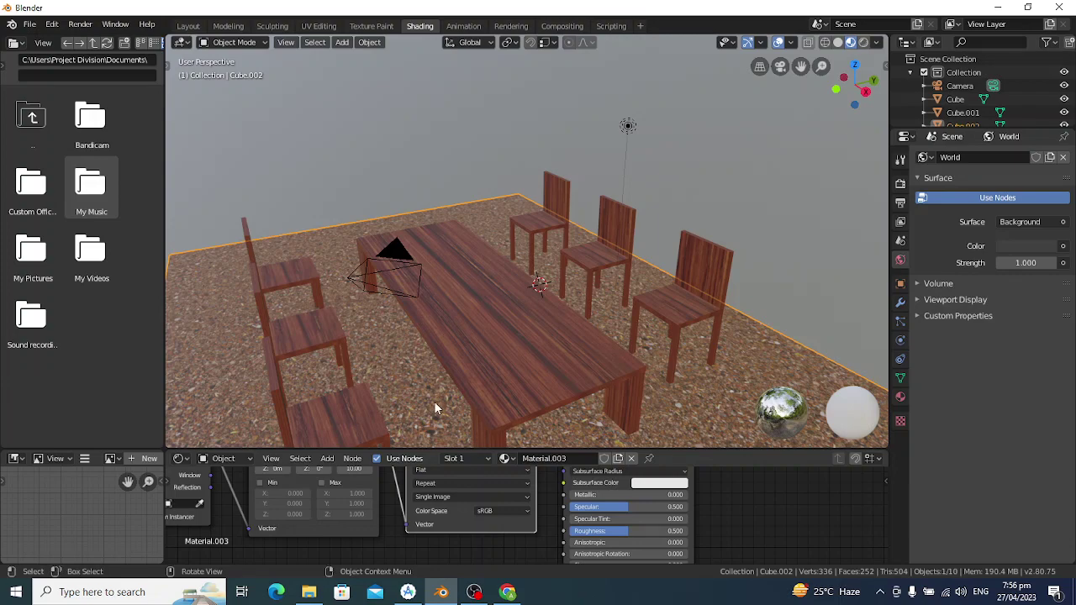
mouse_move(434, 406)
middle_down()
mouse_move(438, 371)
mouse_move(417, 404)
mouse_move(366, 422)
mouse_move(364, 409)
middle_up()
scroll(343, 405, up, 2)
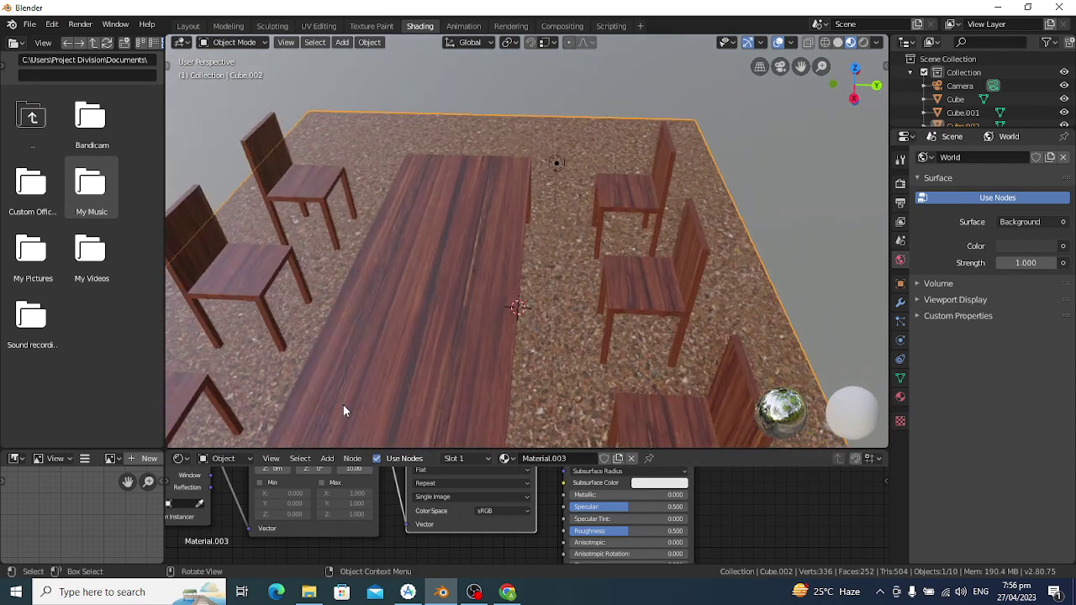
scroll(547, 386, up, 2)
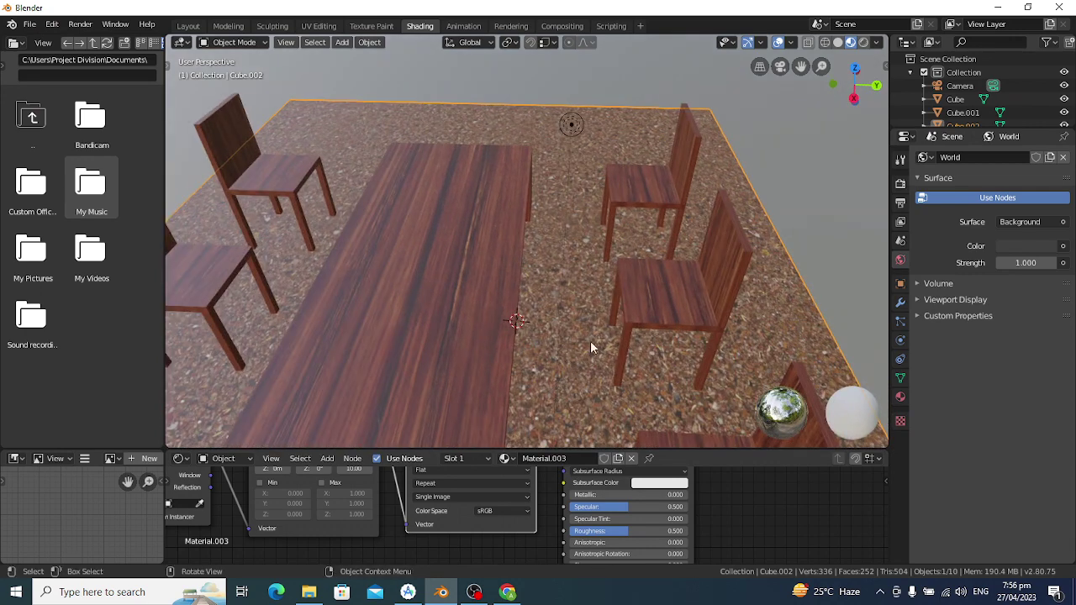
scroll(545, 346, down, 2)
scroll(546, 346, down, 2)
scroll(546, 346, down, 2)
mouse_move(547, 385)
middle_down()
mouse_move(539, 372)
mouse_move(548, 379)
middle_up()
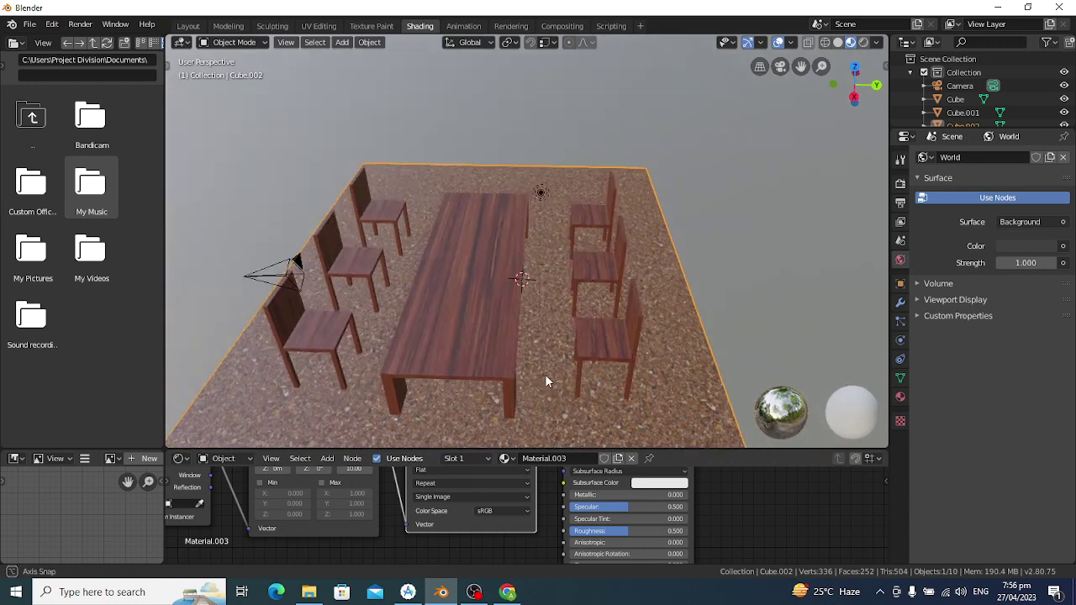
Select the table and add Mapping and Texture Coordinate nodes to its wood texture with Ctrl+T.
click(469, 348)
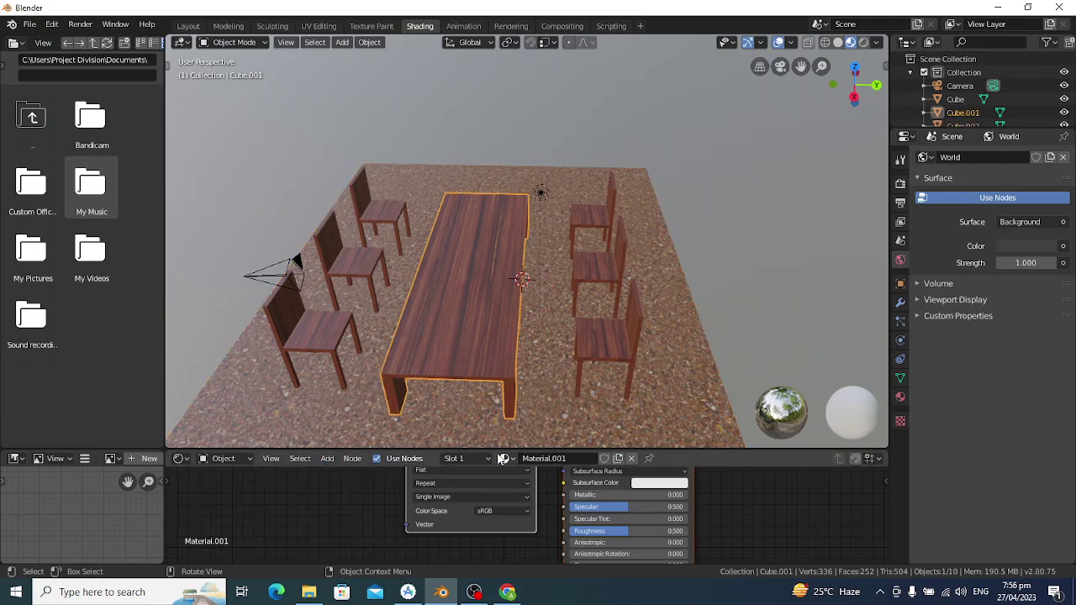
click(593, 351)
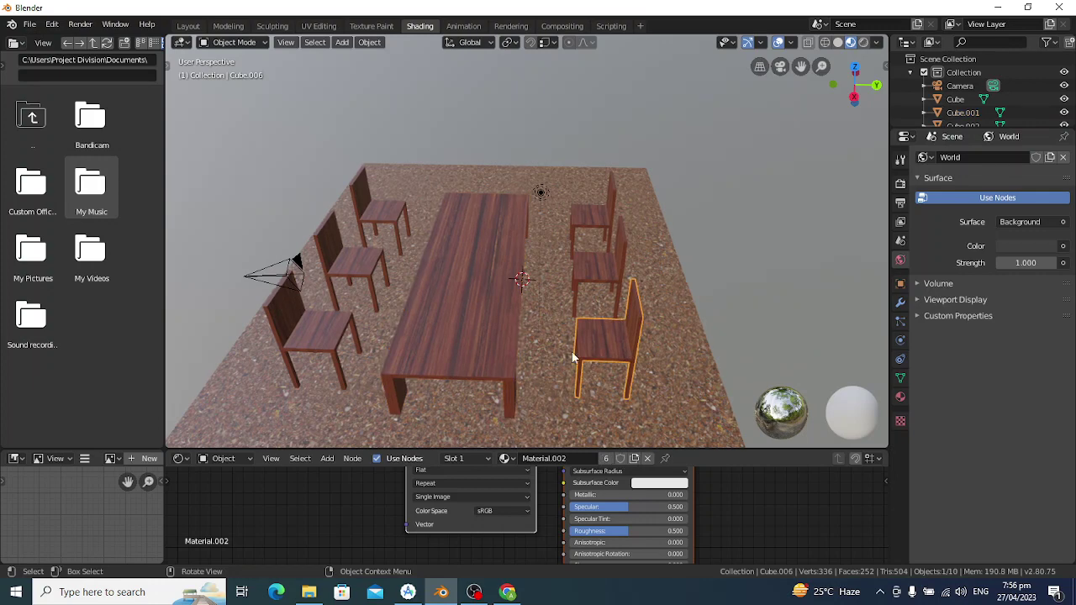
click(540, 390)
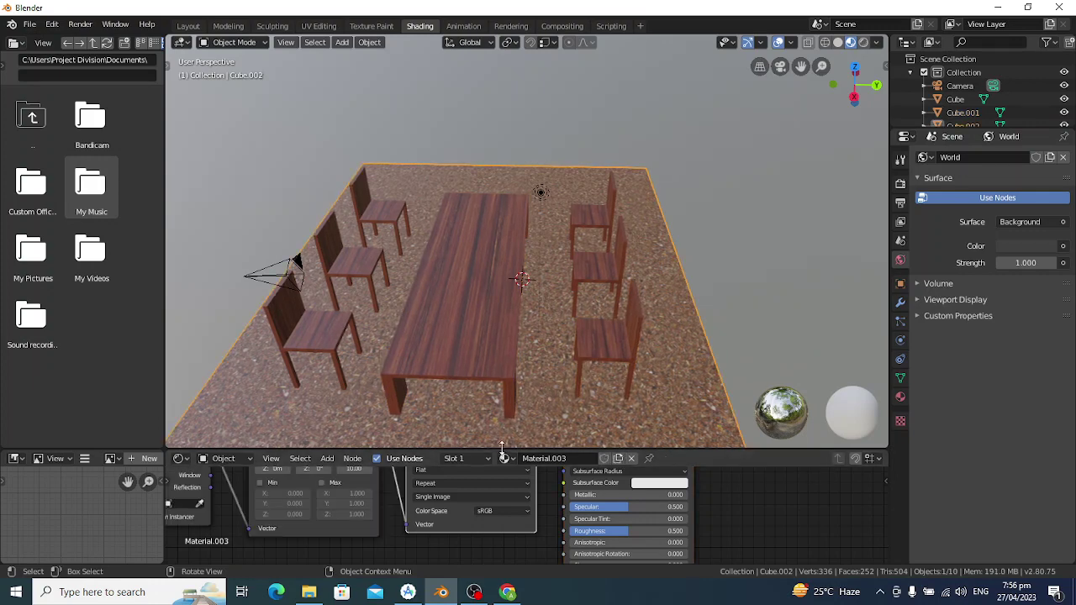
drag(502, 451, 507, 365)
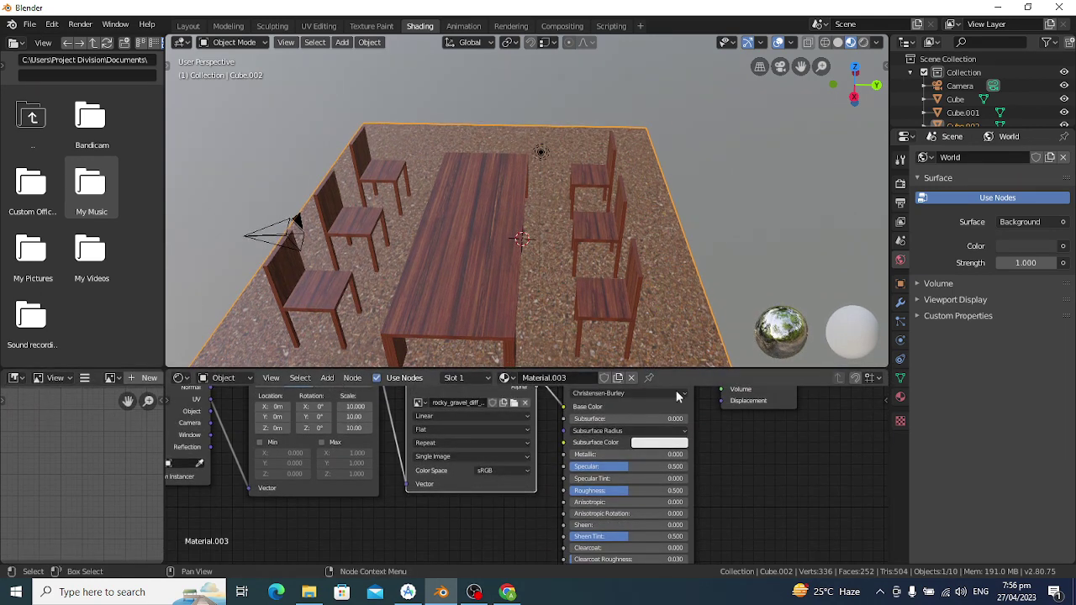
click(607, 314)
click(457, 303)
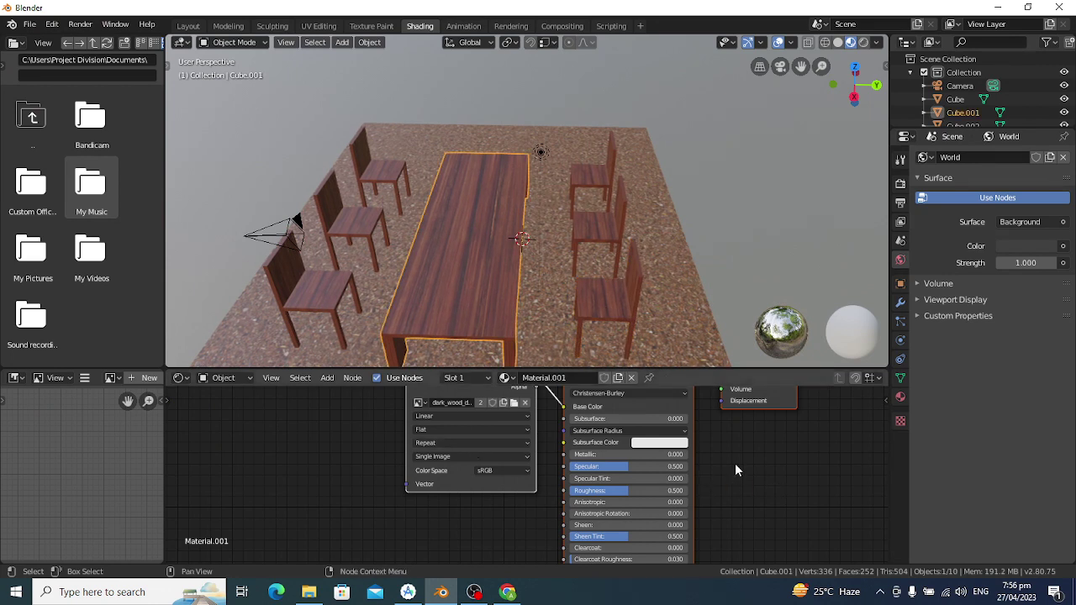
middle_drag(735, 449, 742, 502)
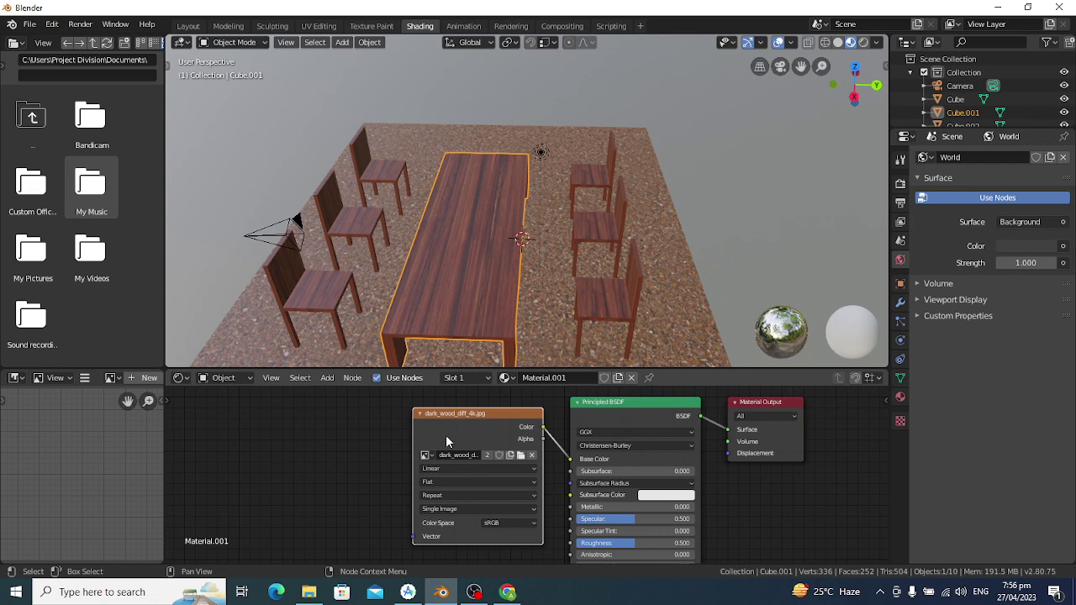
key(ctrl)
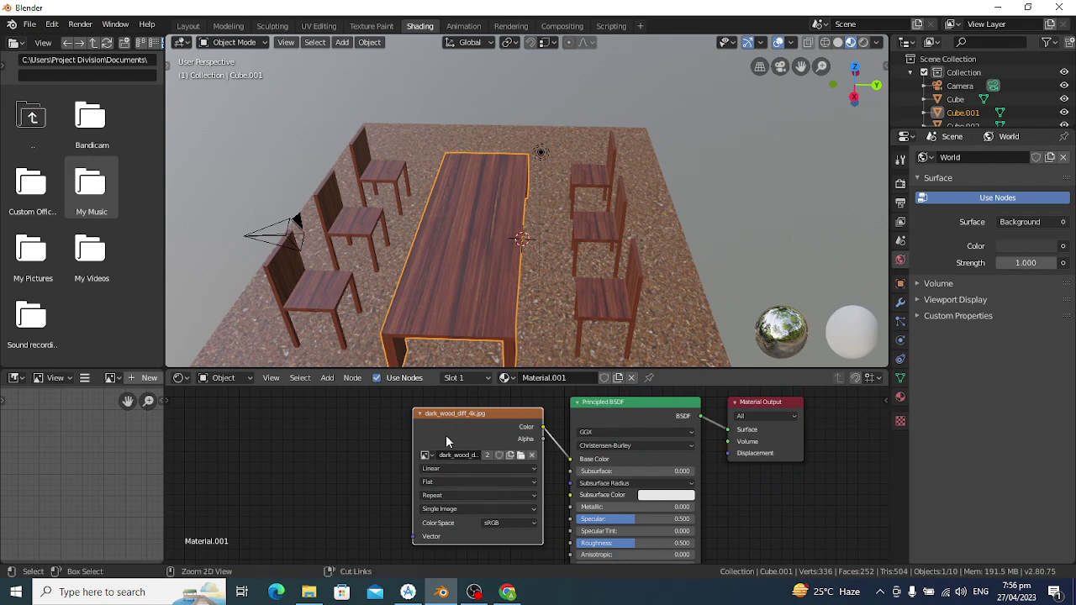
key(ctrl+t)
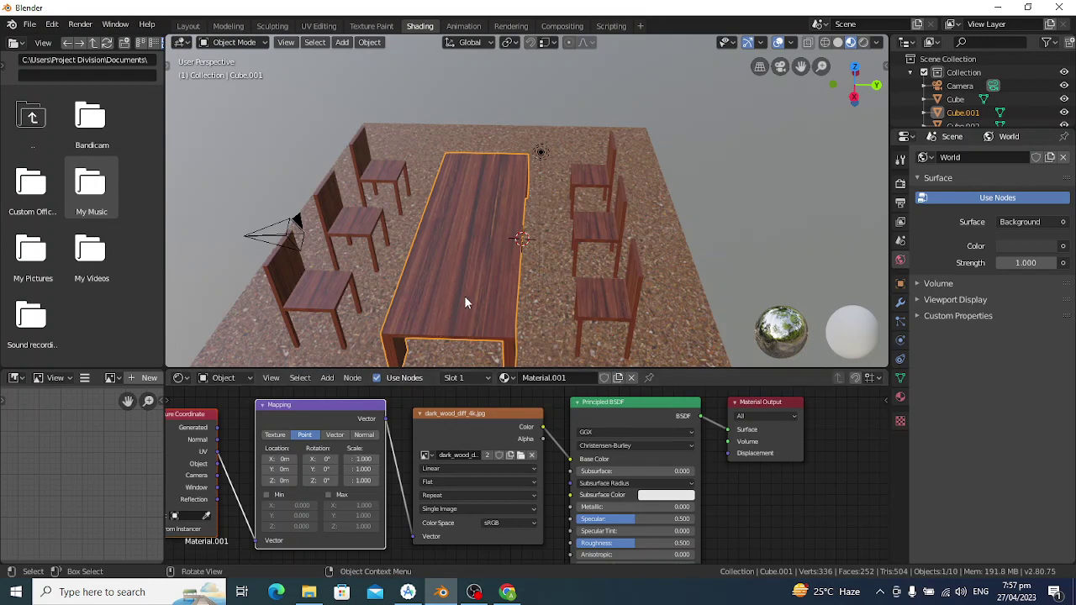
Set the table's wood Mapping node to Scale X 1 and Scale Y 10.
click(360, 459)
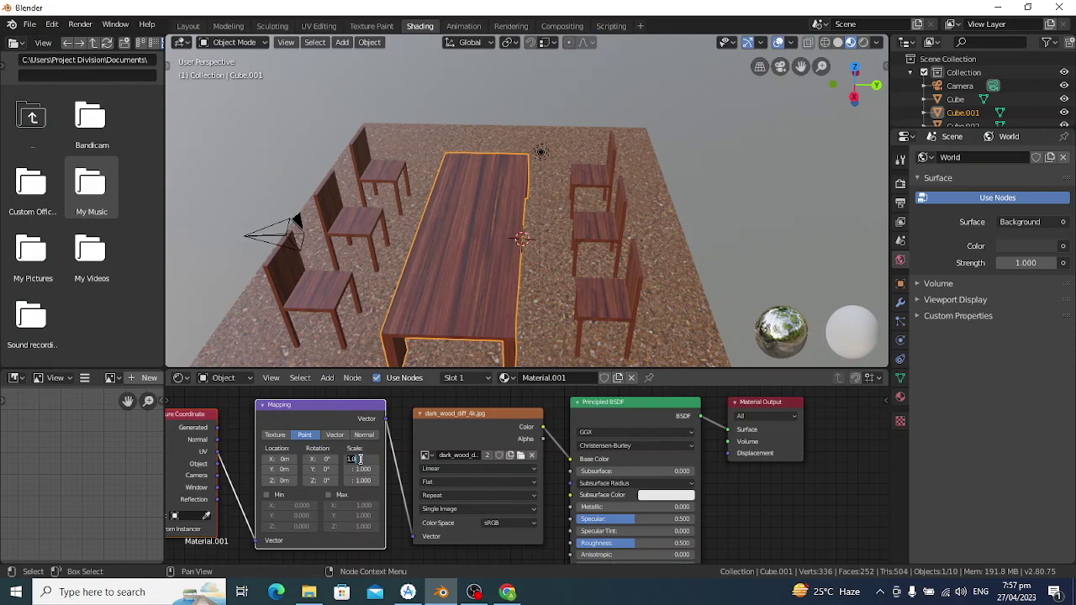
text(10)
key(Return)
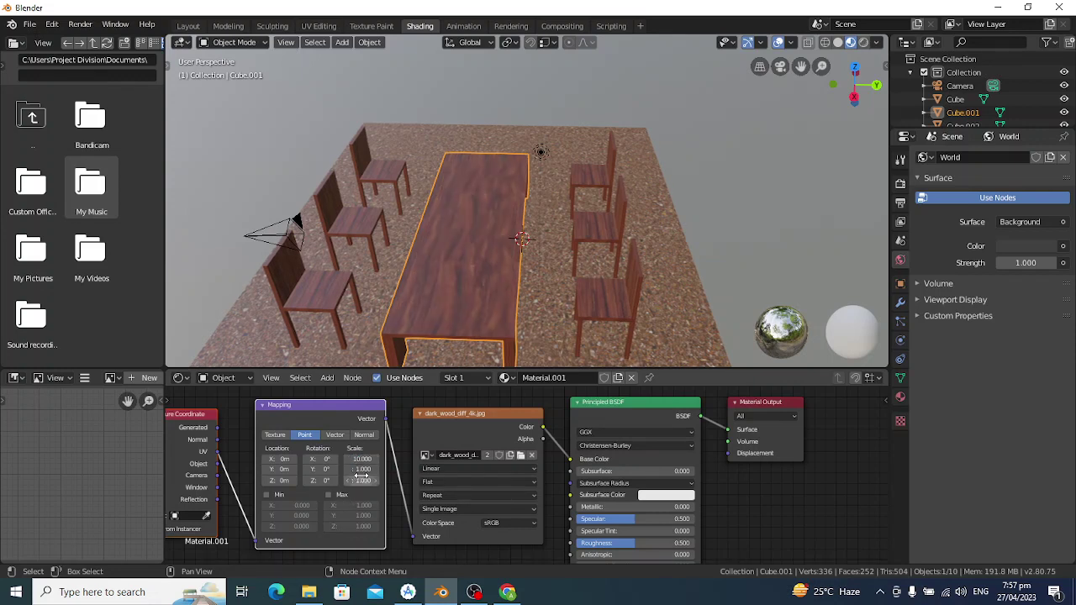
click(362, 469)
text(10)
key(Return)
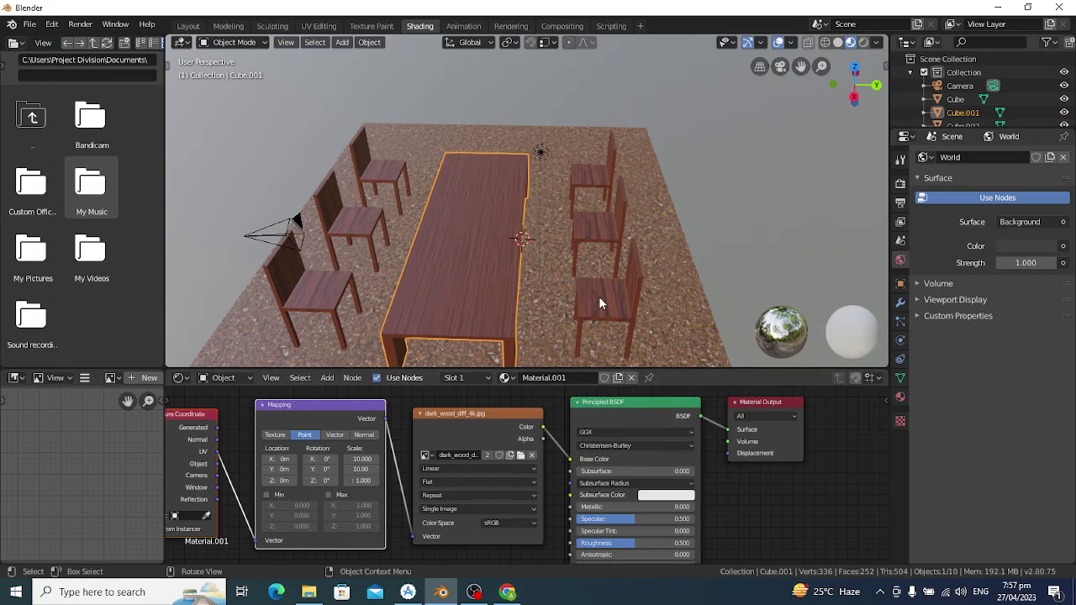
Return the wood texture's X and Y scale to 1, then select the floor.
click(359, 460)
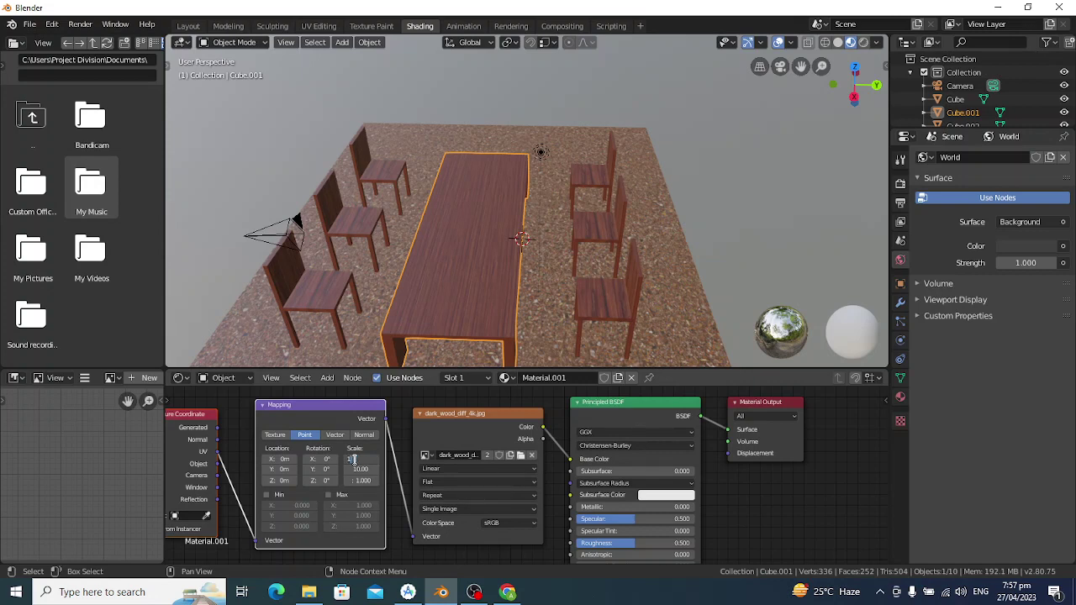
key(Return)
click(360, 469)
text(1)
key(Return)
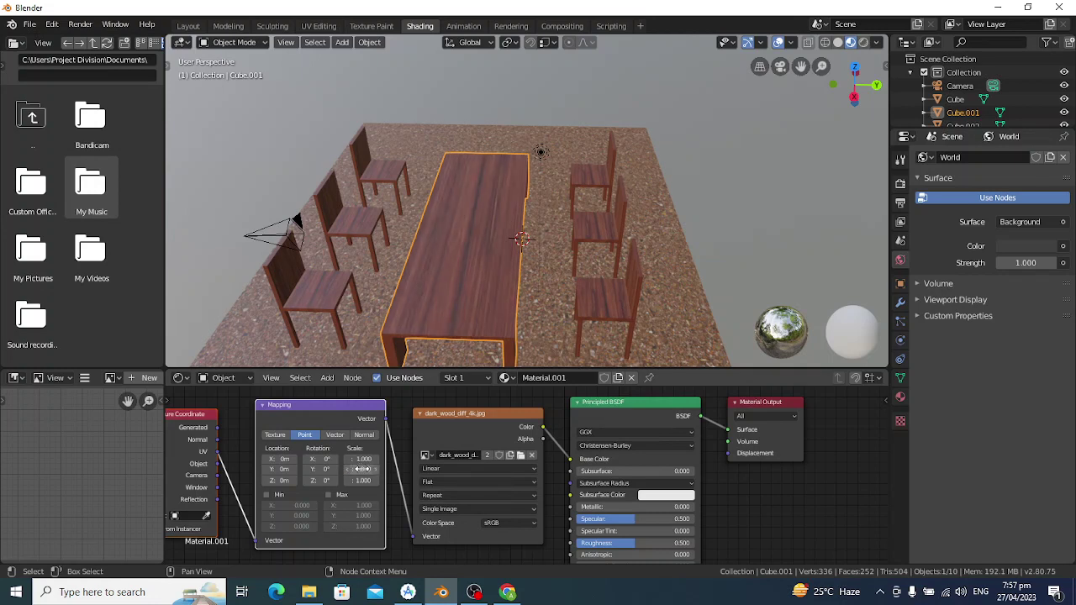
click(551, 306)
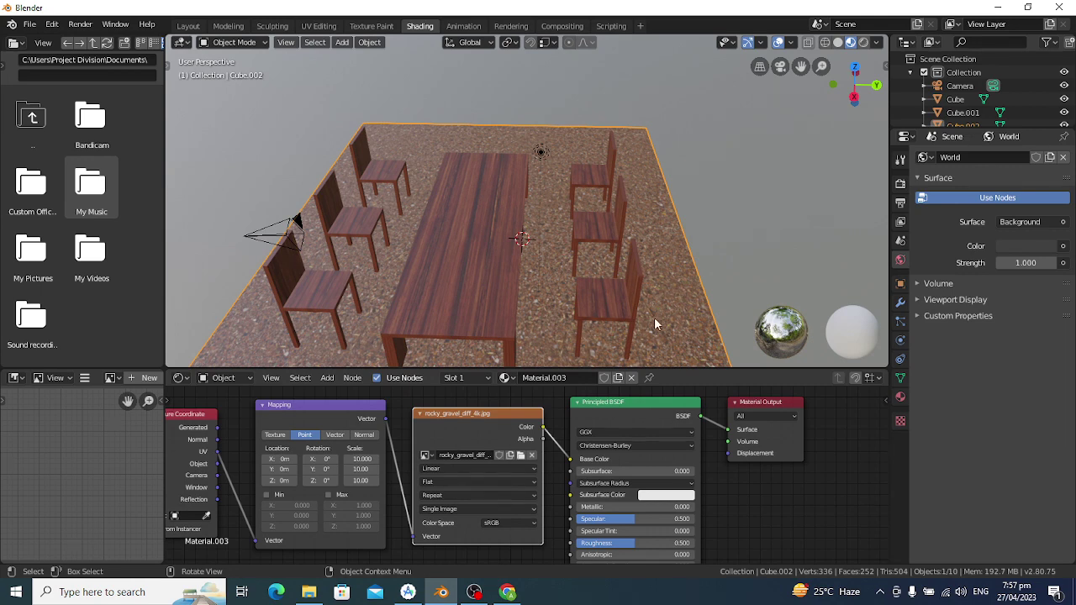
Set the floor Mapping node's Scale X and Y to 1 for larger gravel pebbles.
click(357, 459)
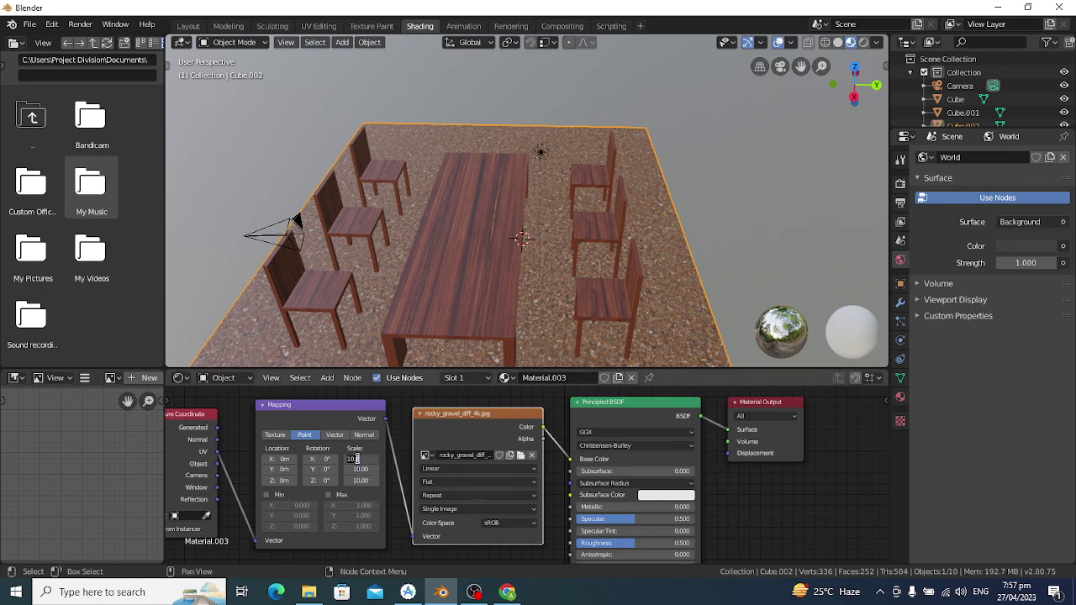
key(Return)
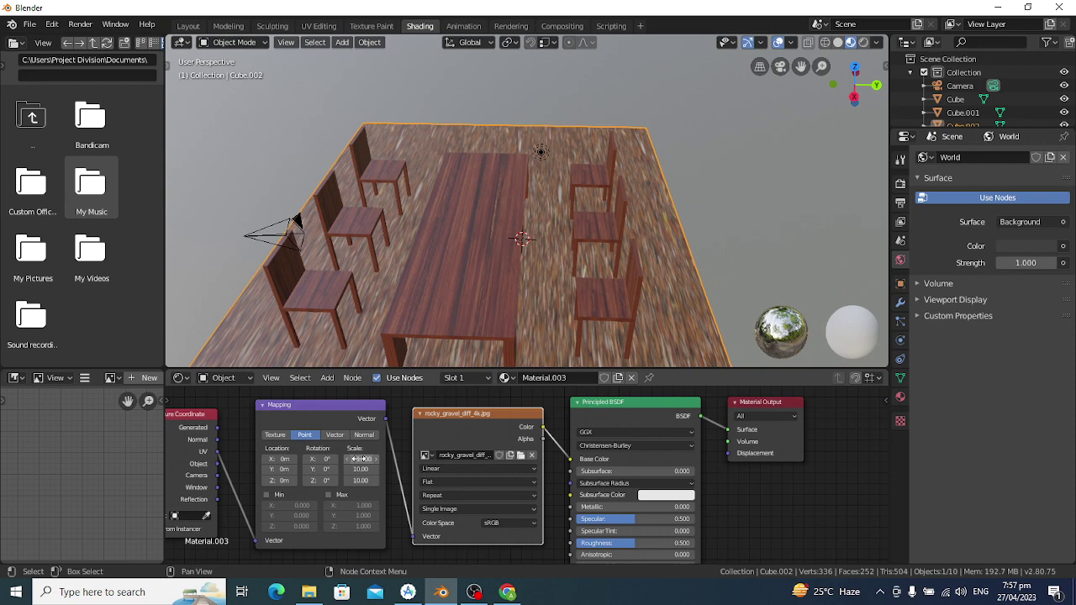
click(357, 470)
text(1)
key(Return)
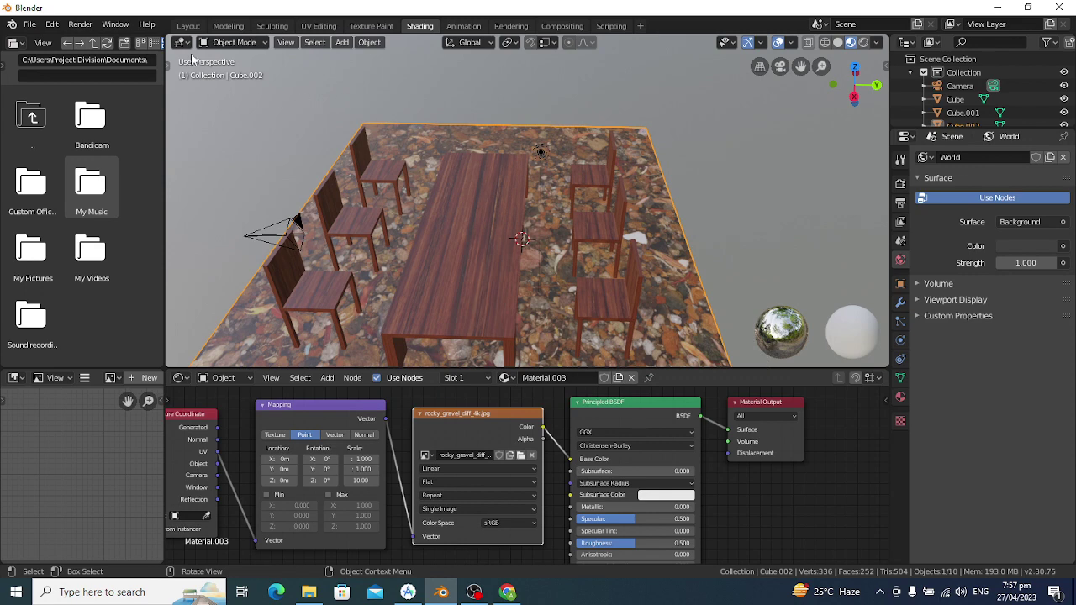
Return to the Layout workspace and orbit and zoom to inspect the floor and furniture.
click(180, 27)
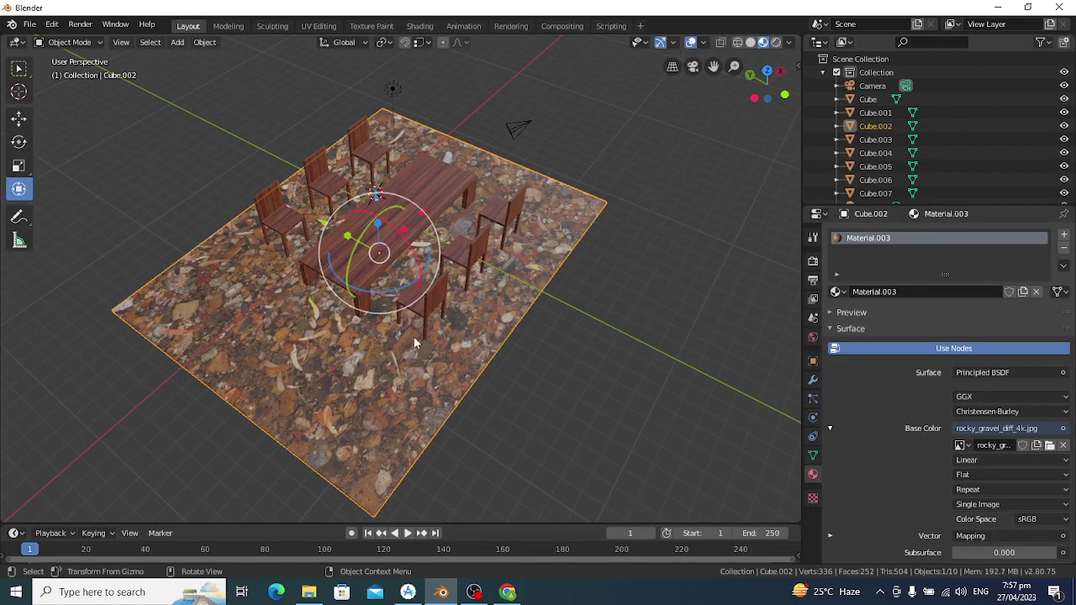
middle_drag(370, 378, 508, 361)
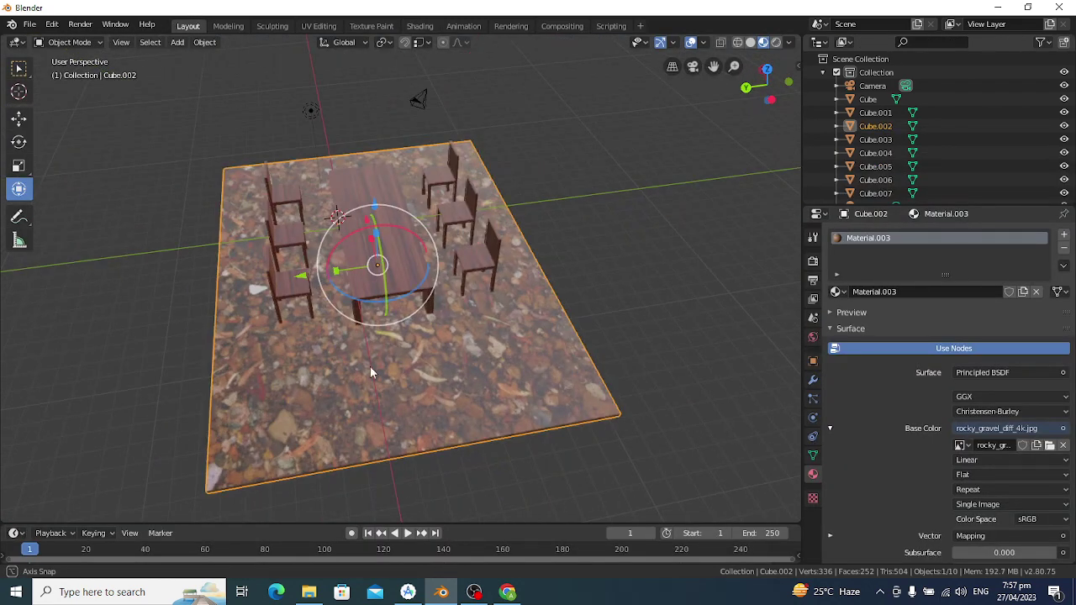
mouse_move(304, 389)
middle_down()
mouse_move(409, 391)
mouse_move(405, 370)
middle_up()
scroll(401, 359, up, 2)
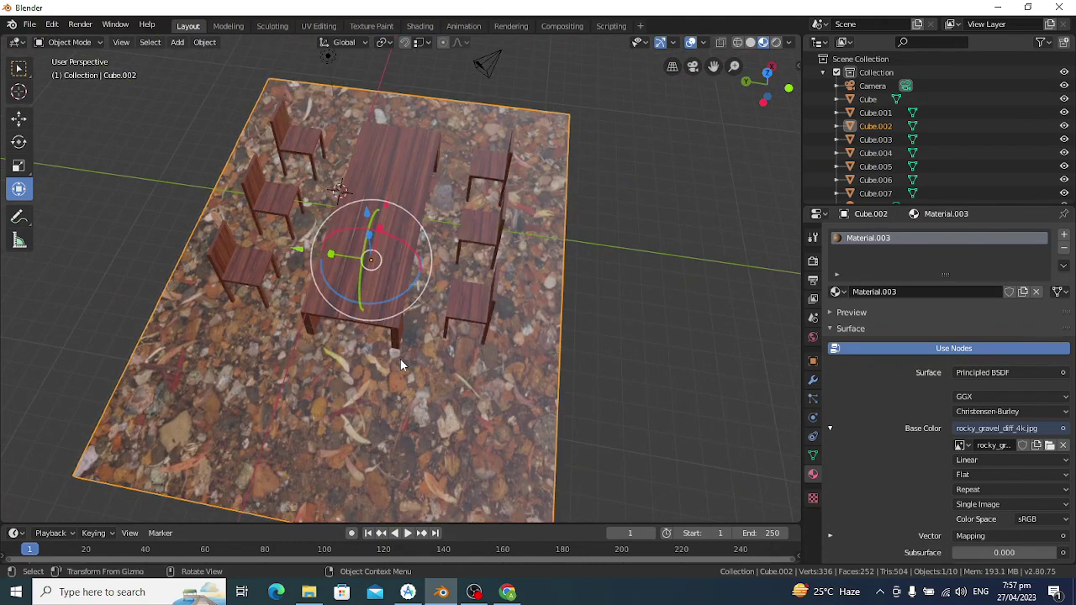